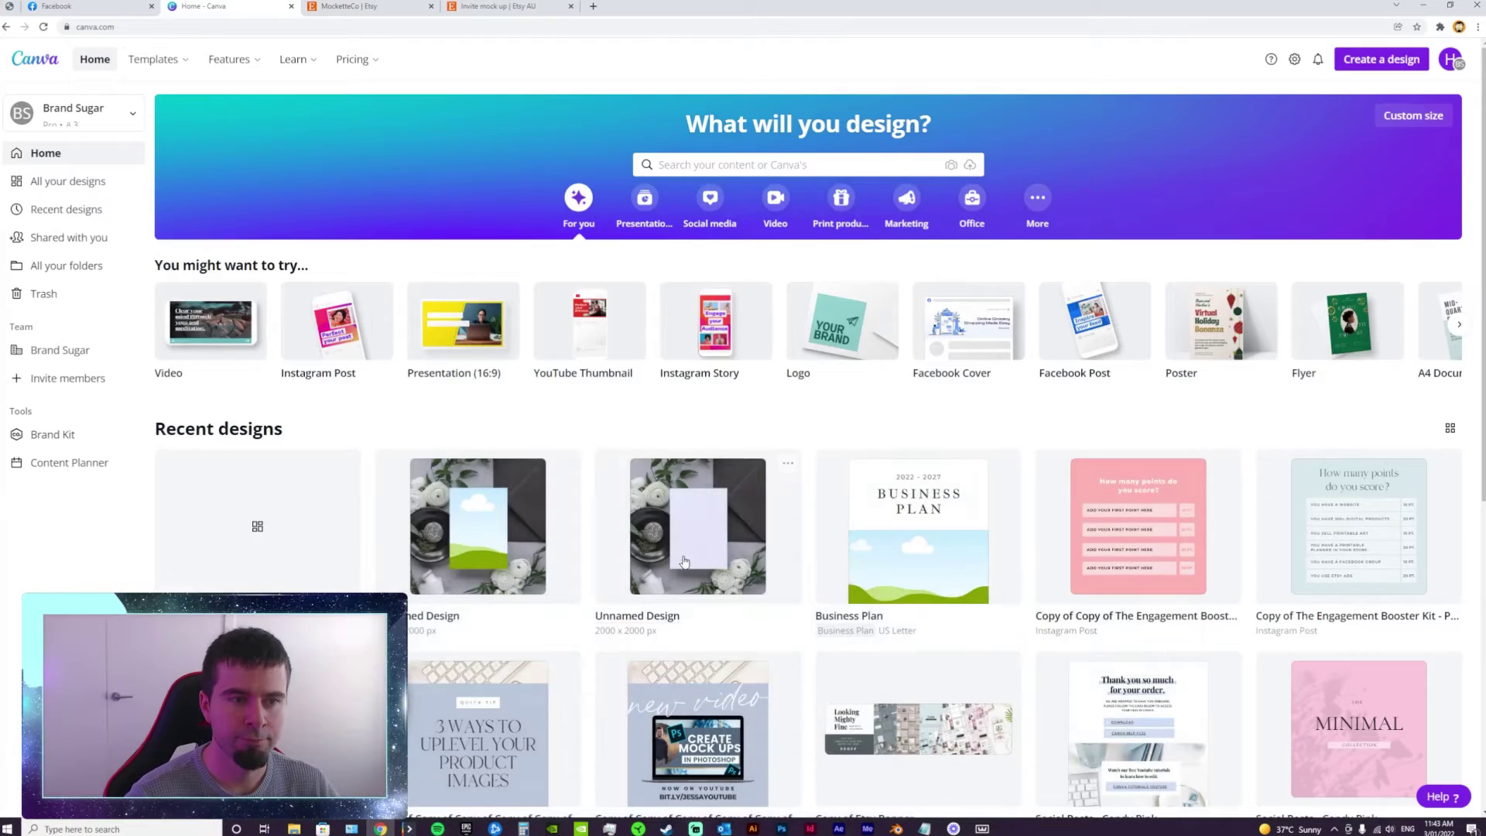
Step: Create a new custom-size design of 2000 x 2000 px
mouse_move(623, 316)
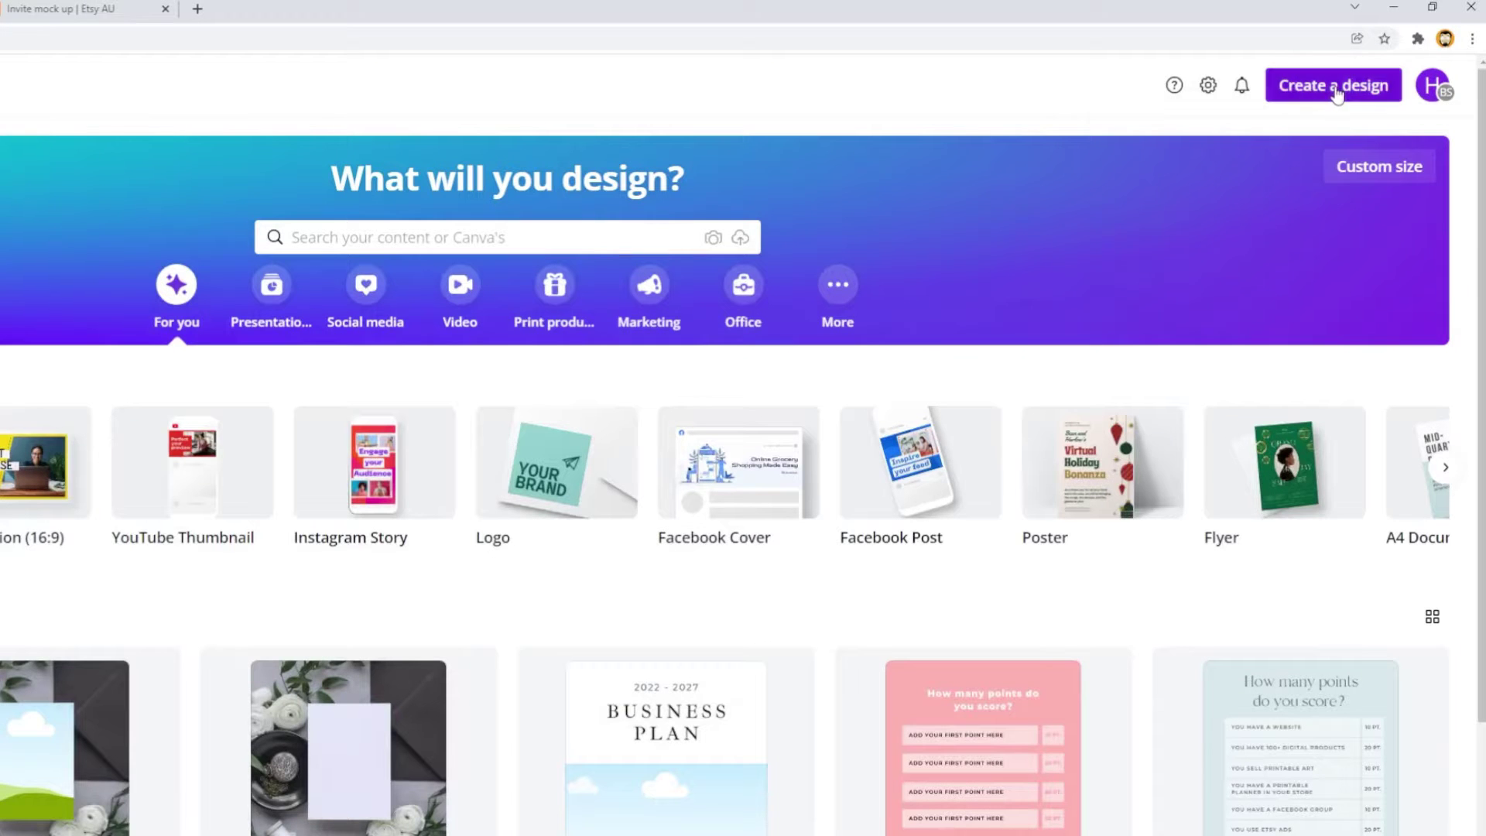
left_click(1383, 62)
left_click(1150, 547)
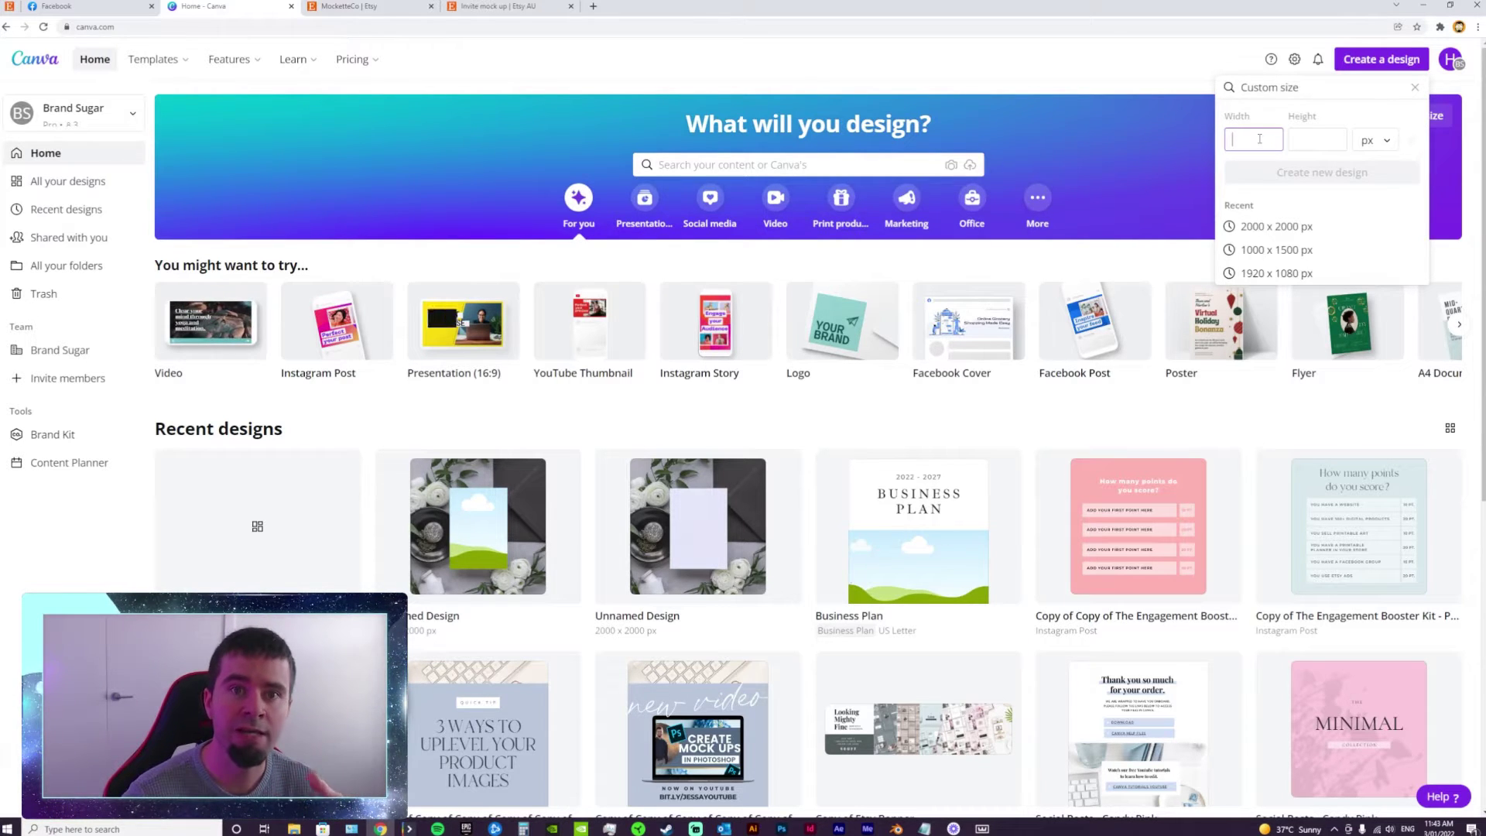
left_click(1266, 228)
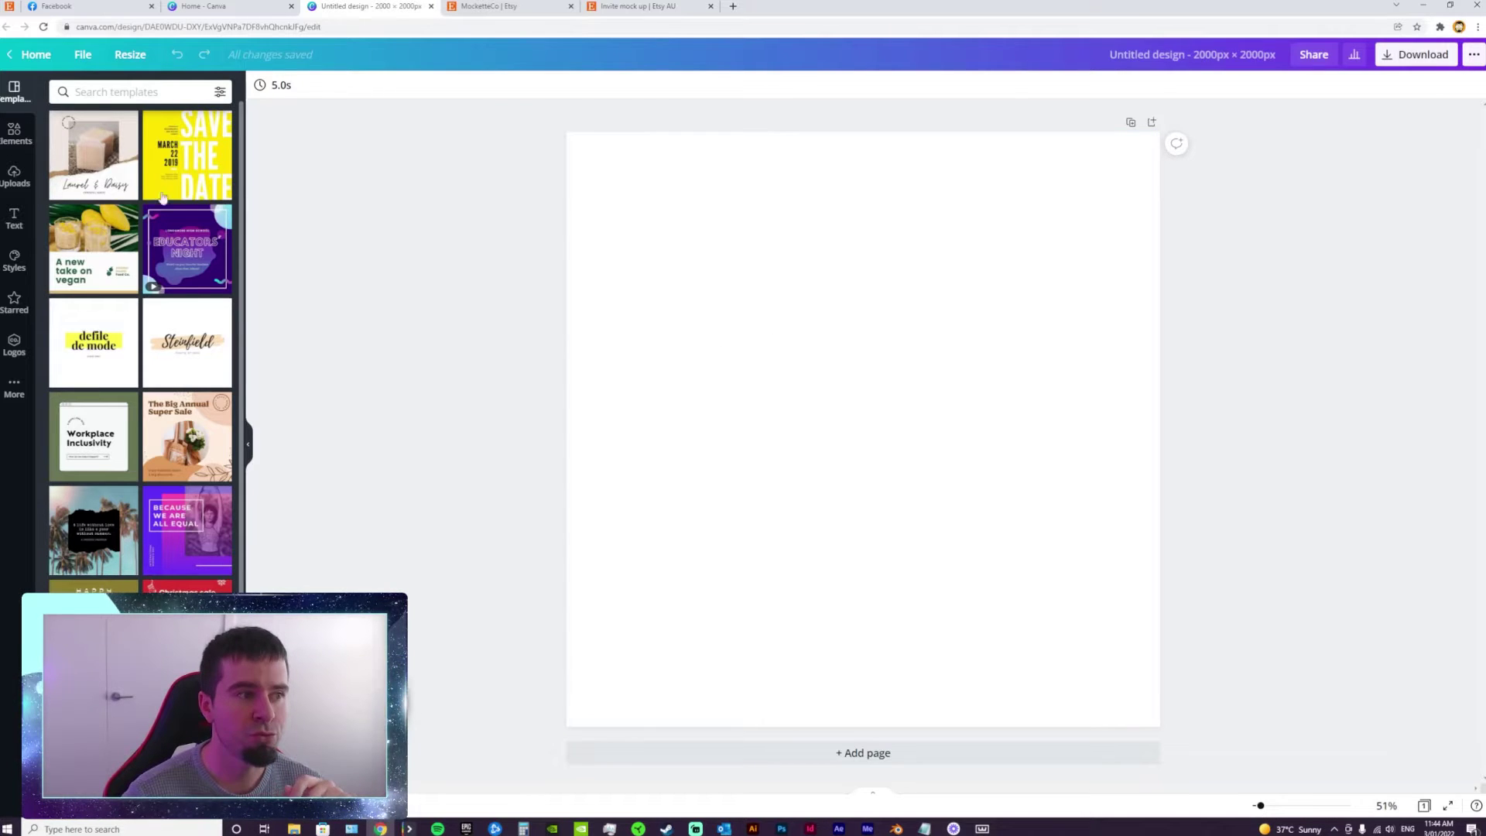
Step: Show the uploaded images and bring up the Veridian mockup folder in File Explorer beside the reduced browser window
left_click(14, 174)
left_click_drag(873, 2, 940, 65)
left_click_drag(1052, 74, 888, 40)
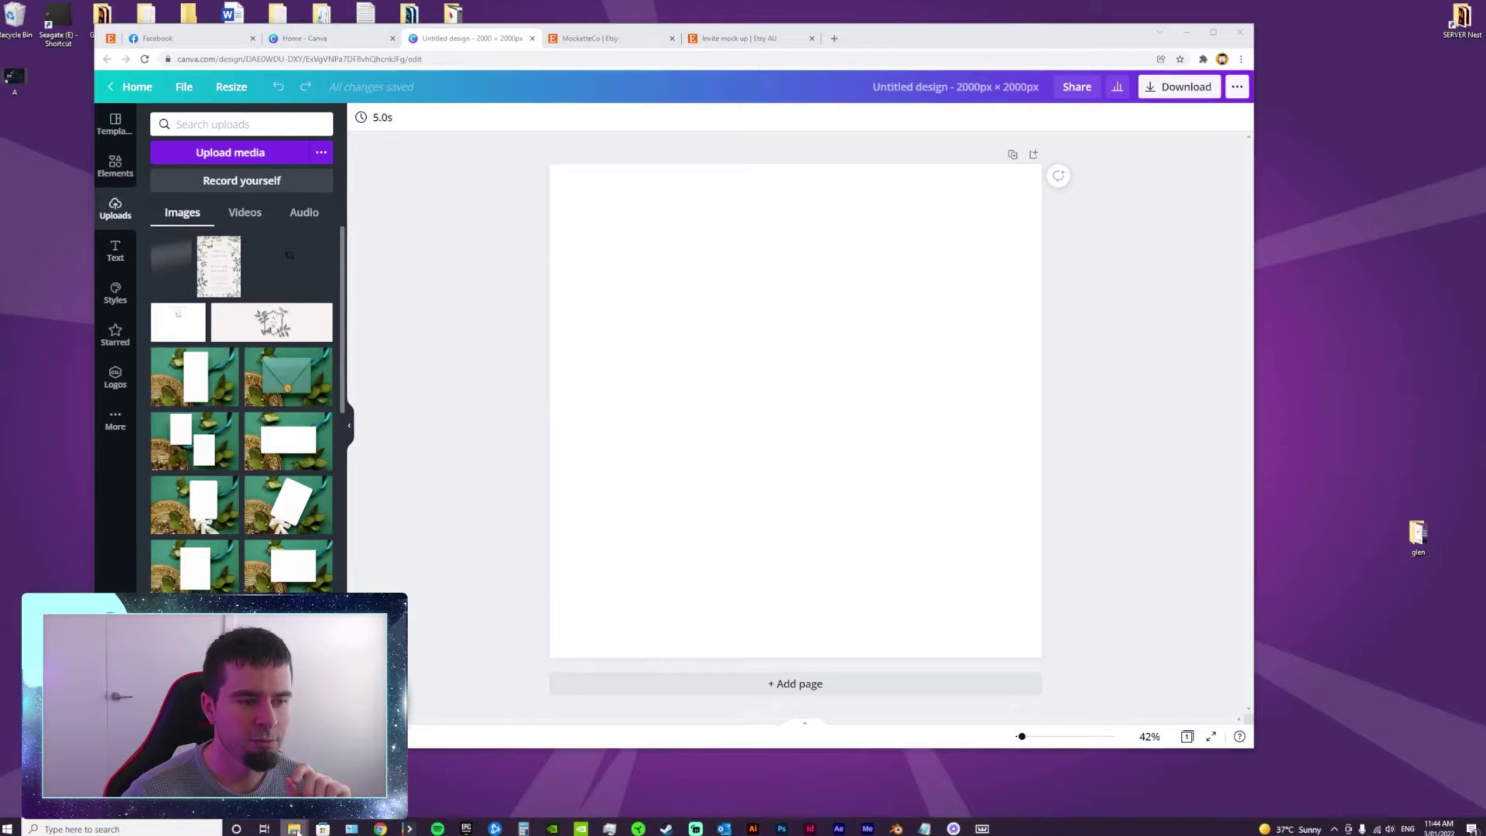
left_click(294, 829)
left_click_drag(774, 6, 898, 105)
Step: Select all ten mockup images in the Veridian folder without the Example Designs folder, and return to the maximized design
left_click_drag(1273, 701, 1010, 272)
left_click(890, 404, "ctrl")
left_click(890, 503, "ctrl")
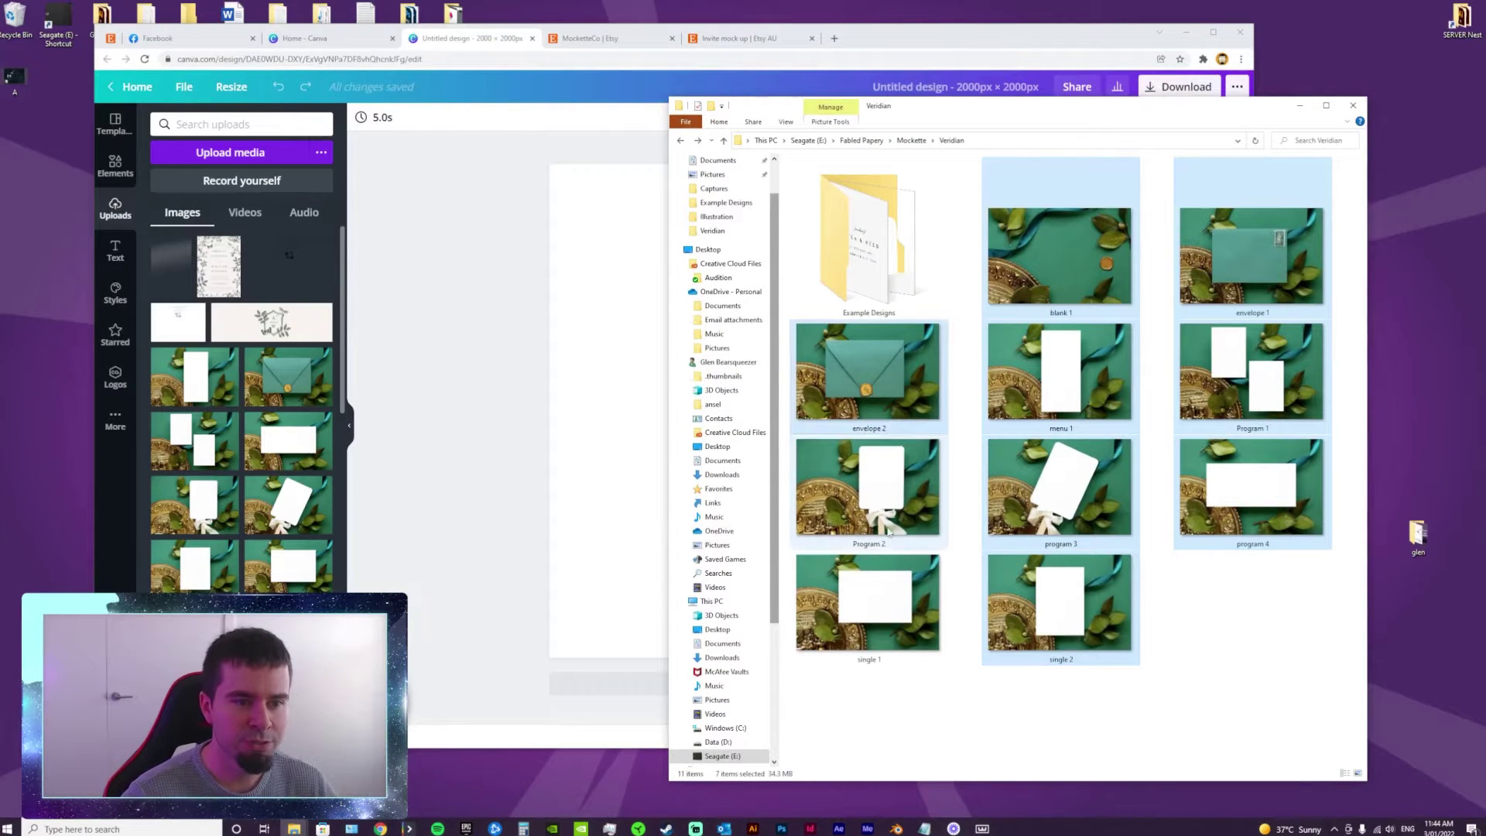
left_click(872, 594, "ctrl")
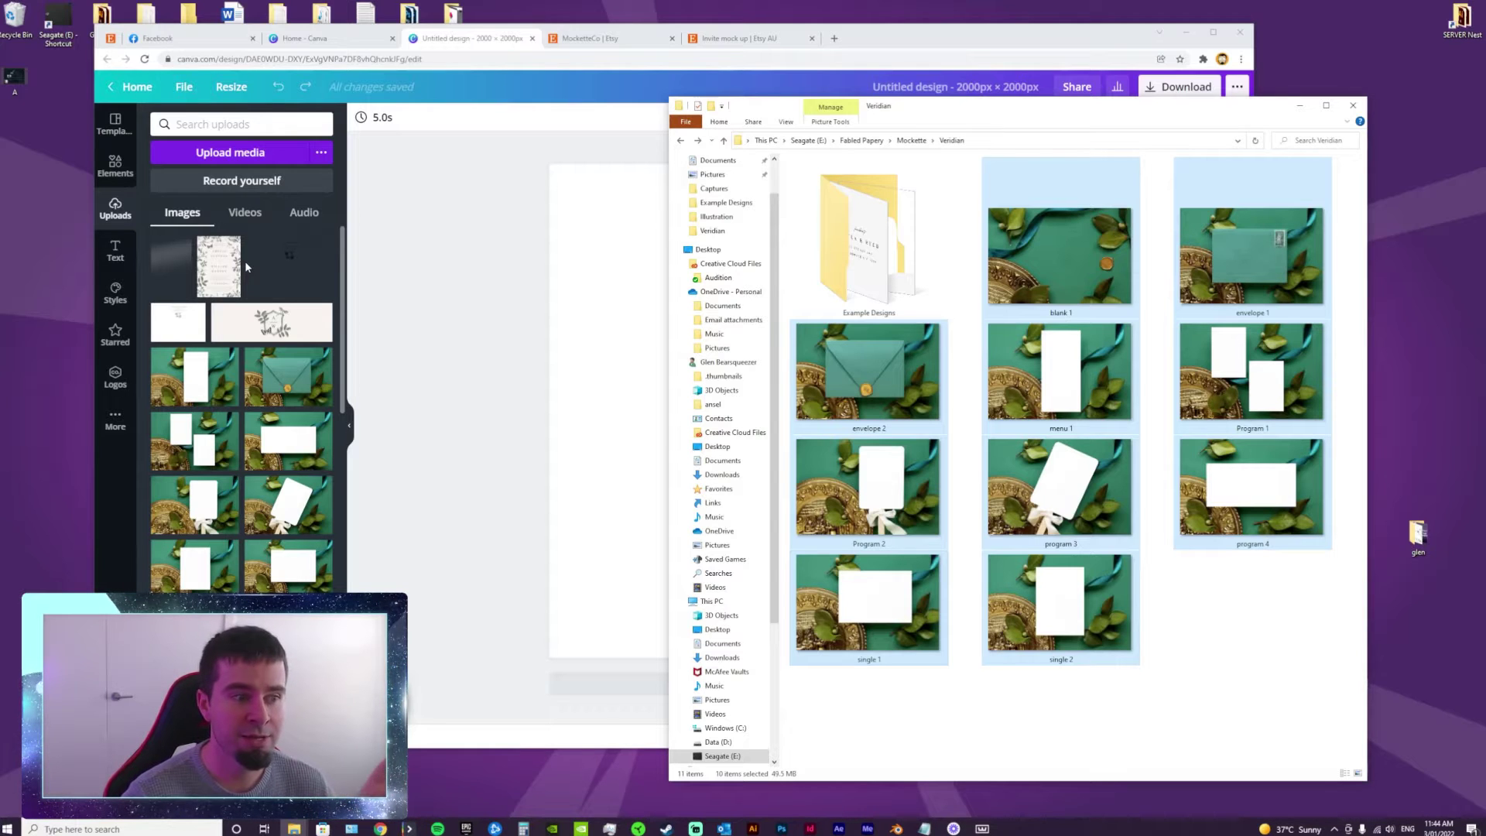
left_click(1214, 33)
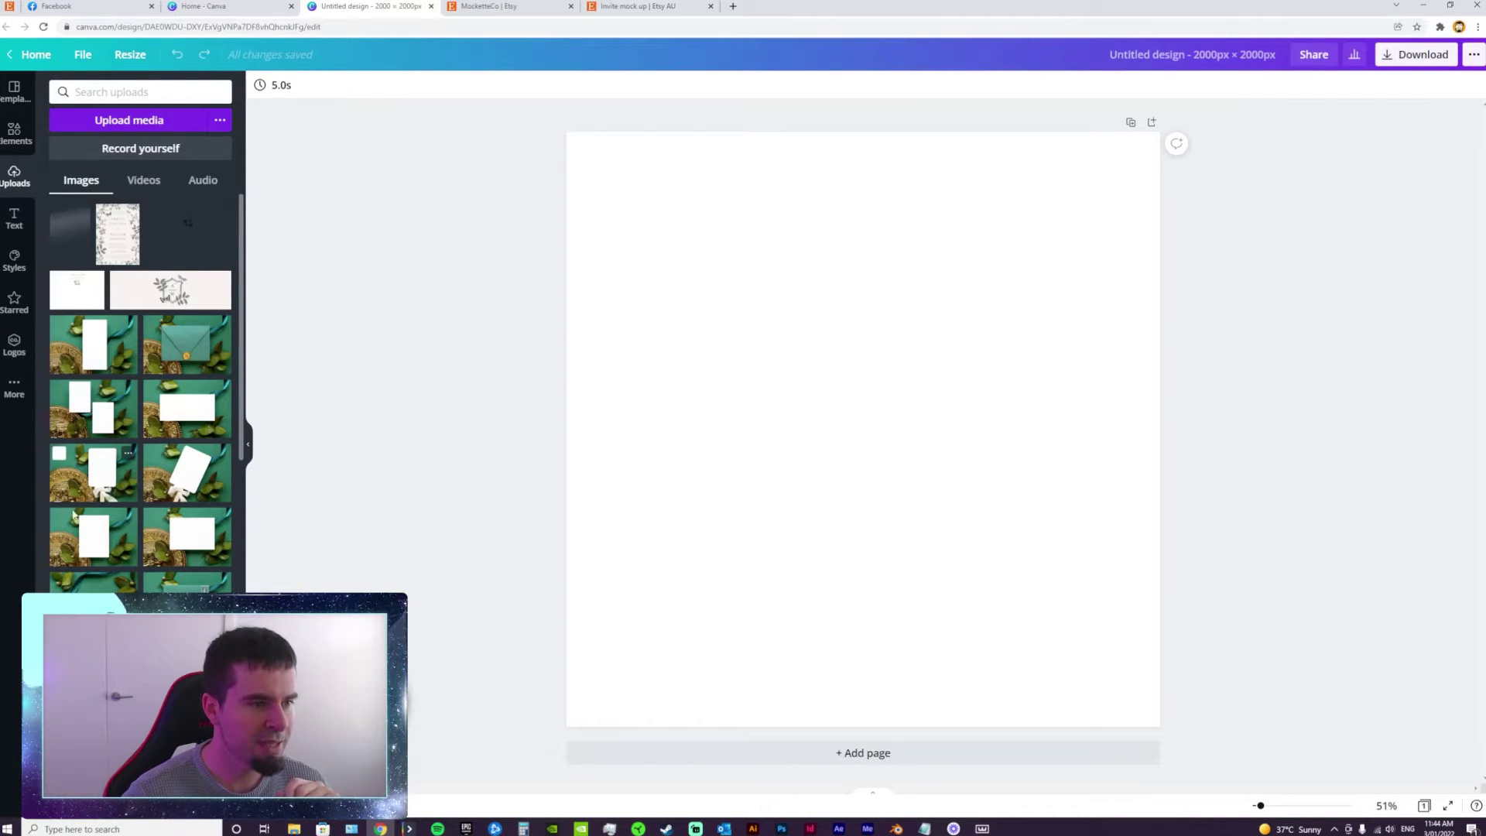
left_click_drag(94, 542, 749, 352)
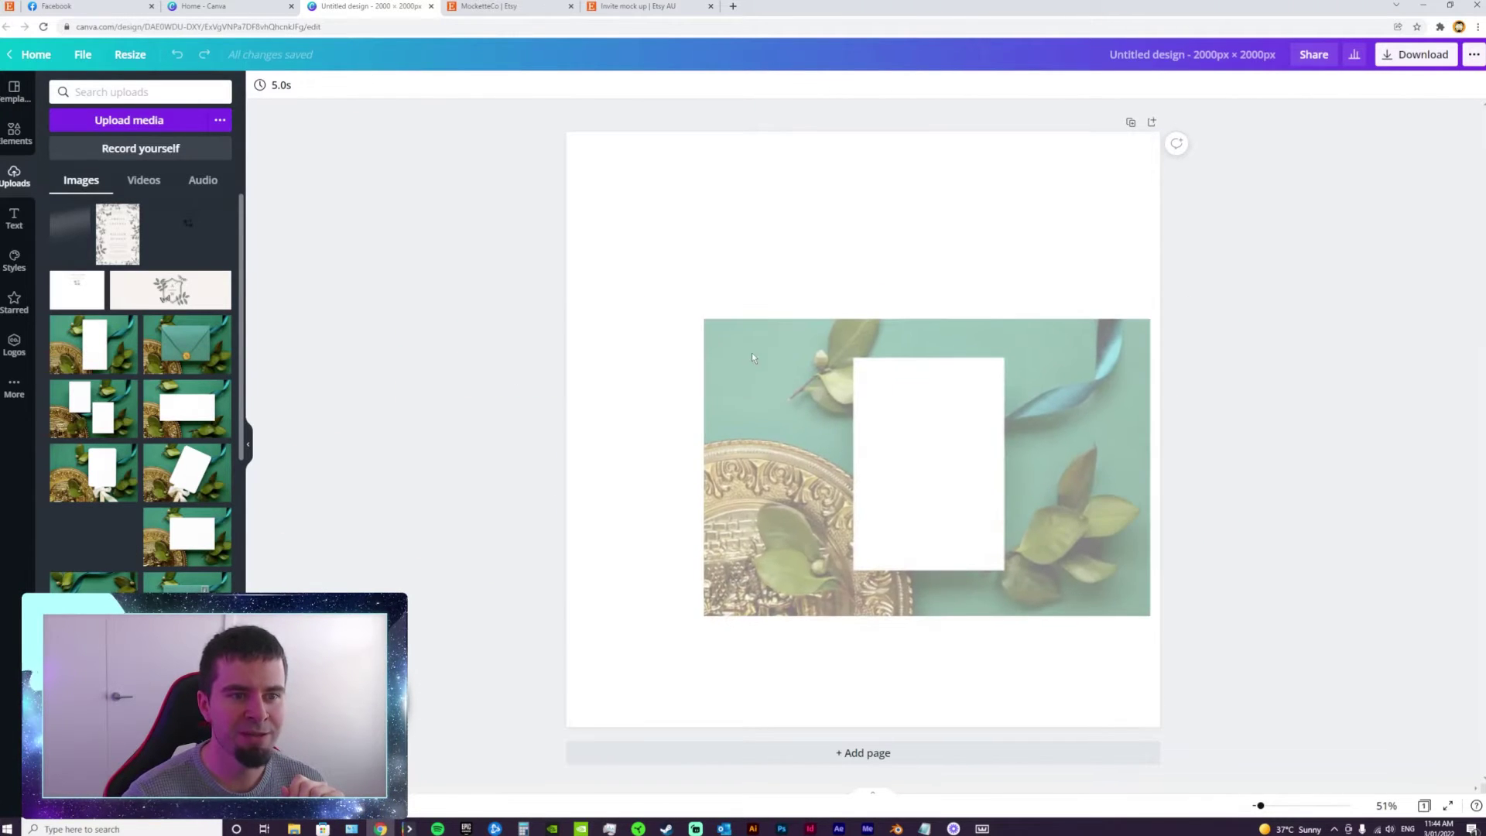
mouse_move(873, 426)
left_mouse_down()
mouse_move(772, 414)
mouse_move(836, 398)
mouse_move(849, 419)
left_mouse_up()
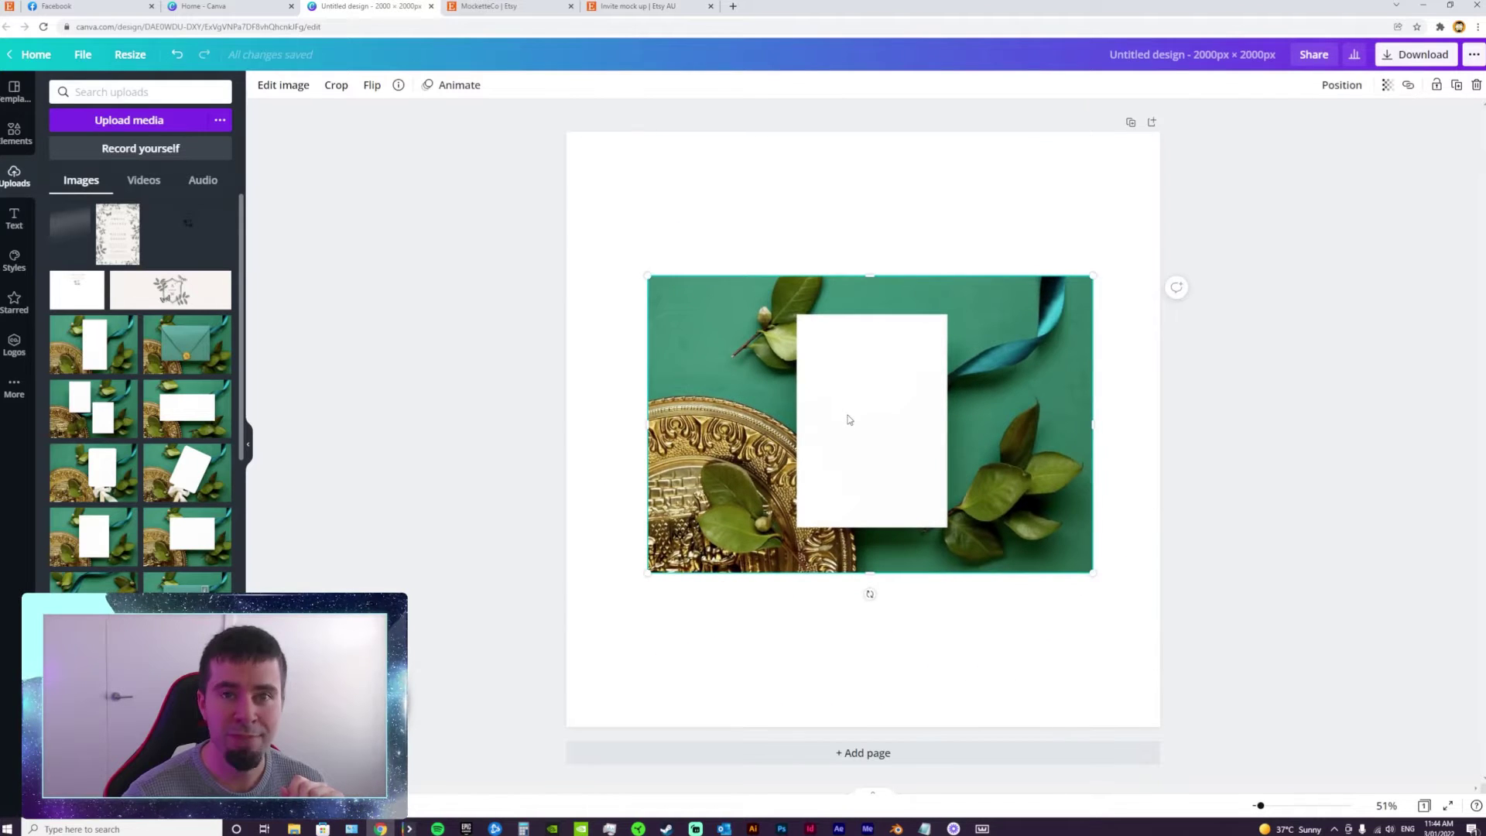
key("Delete")
left_click_drag(85, 526, 613, 454)
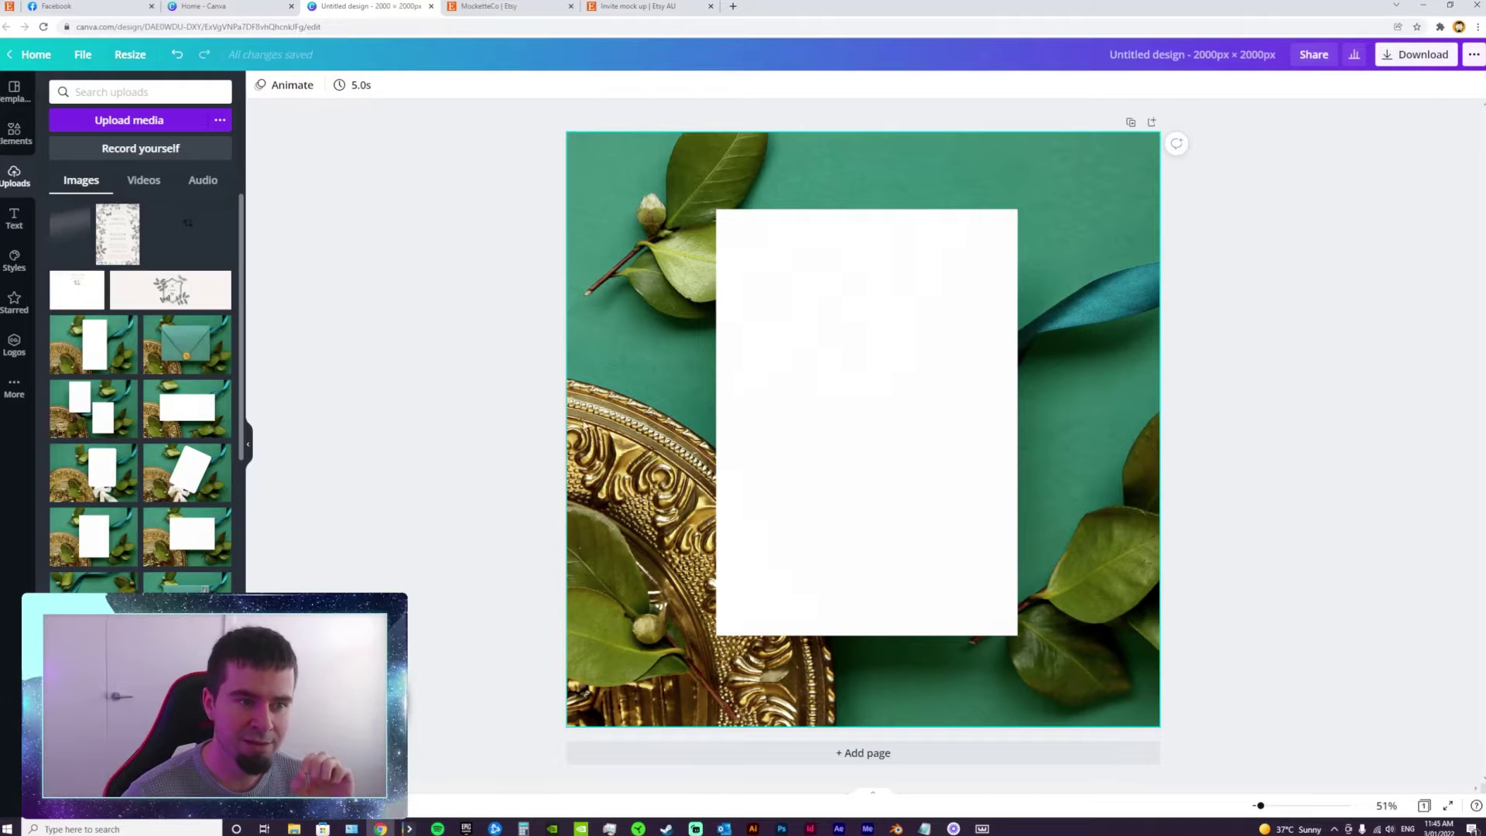
left_click(691, 419)
key("Delete")
Step: Set the single portrait card mockup as the page 1 background and shift its crop so the white card is centred
left_click_drag(85, 534, 576, 360)
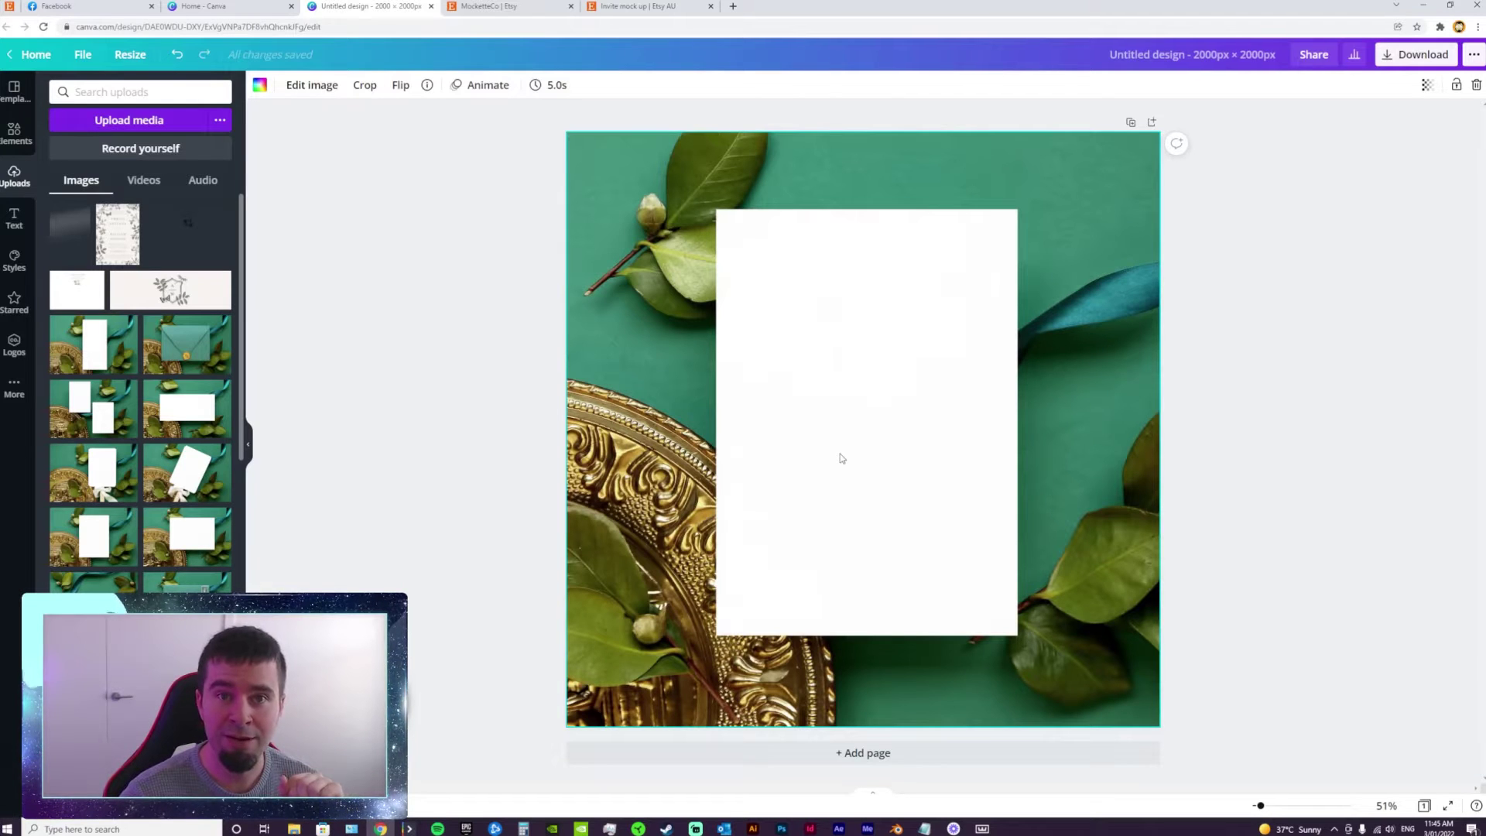
double_click(856, 419)
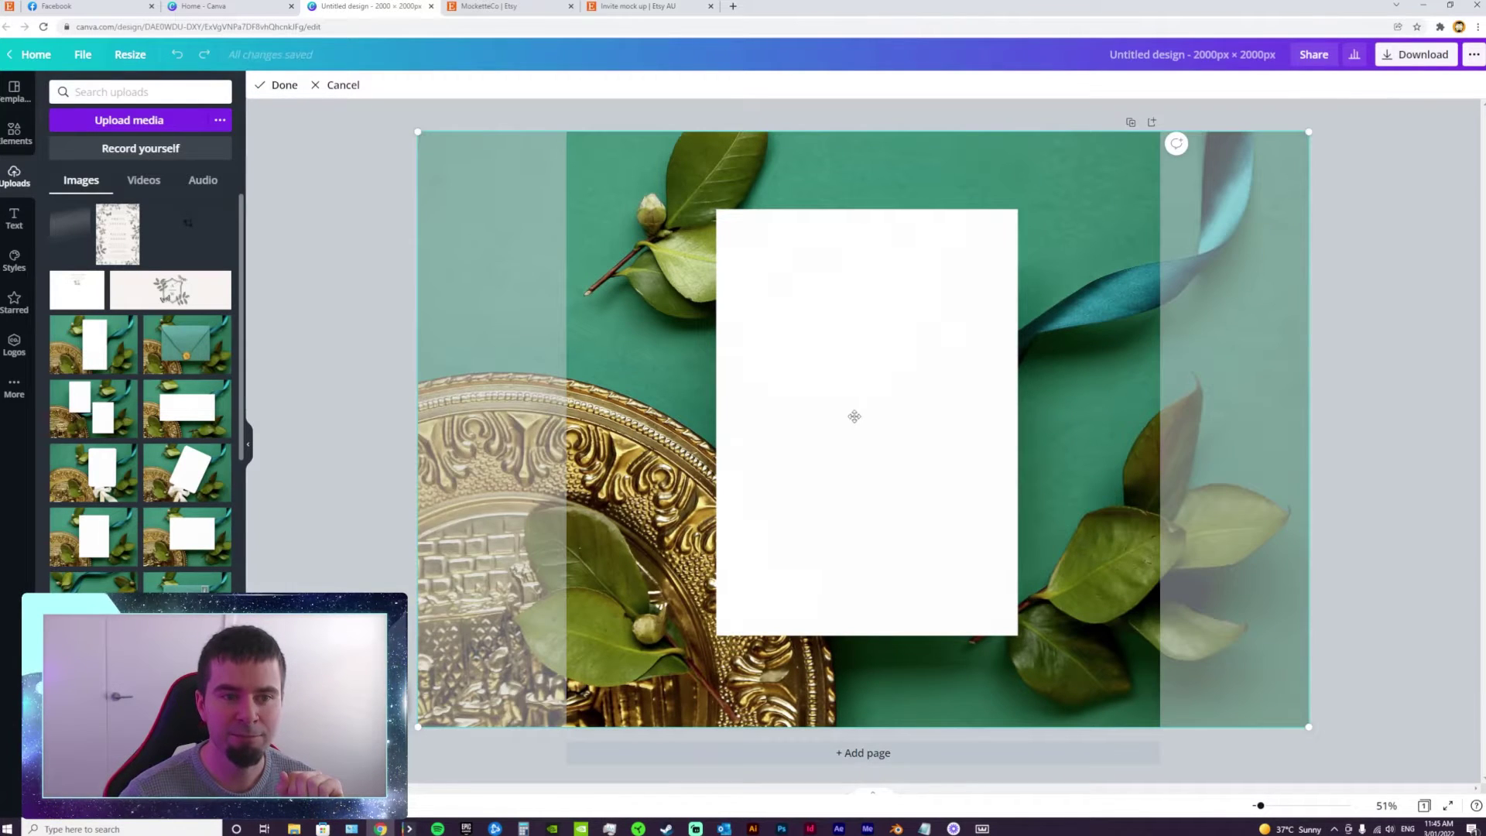
left_click_drag(855, 415, 850, 413)
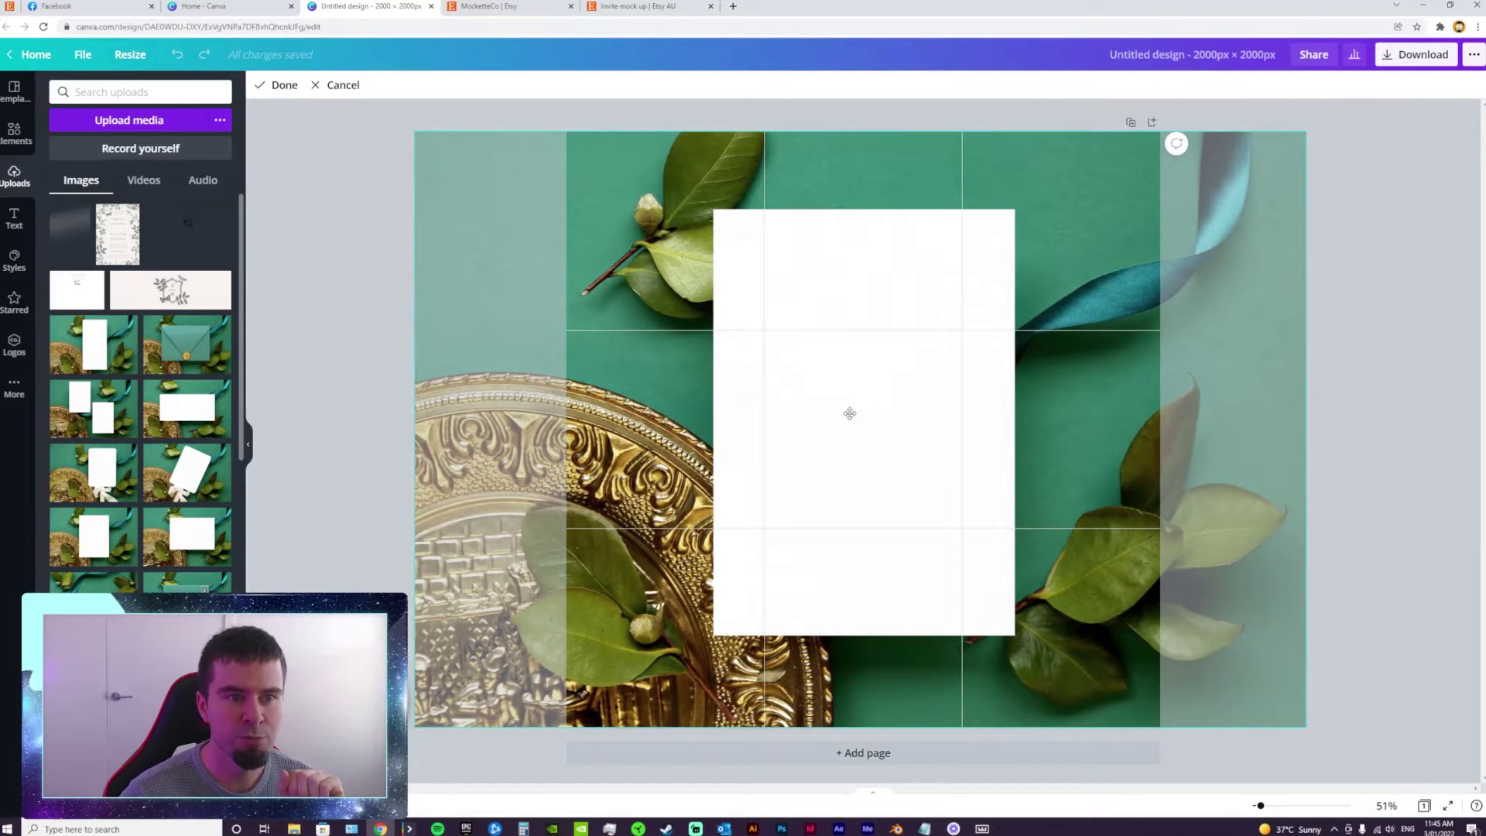
left_click(377, 507)
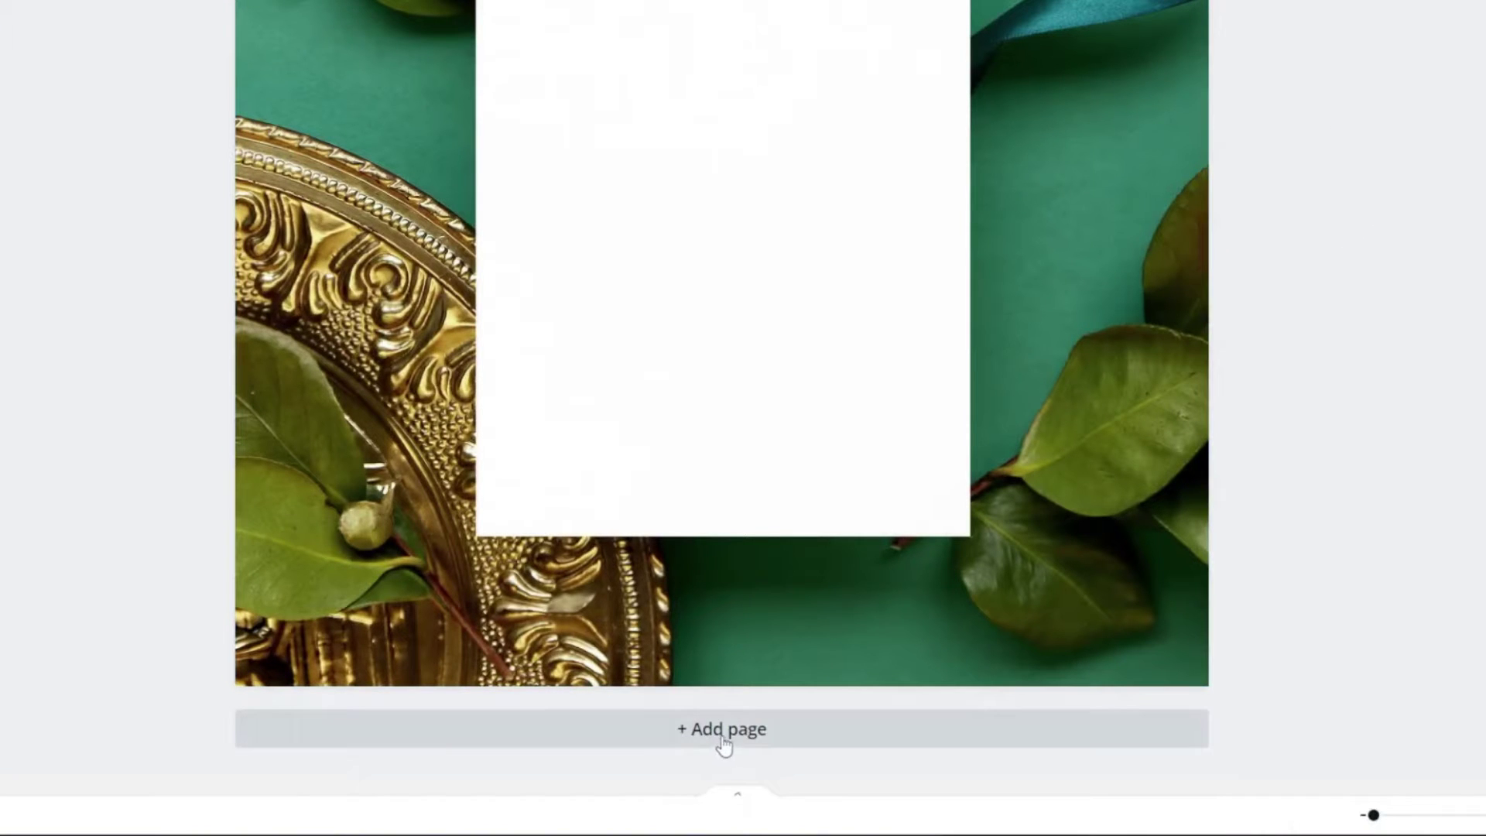
Step: Add page 2 with the tall, narrow menu card mockup as its background and shift its crop to centre the card
left_click(752, 740)
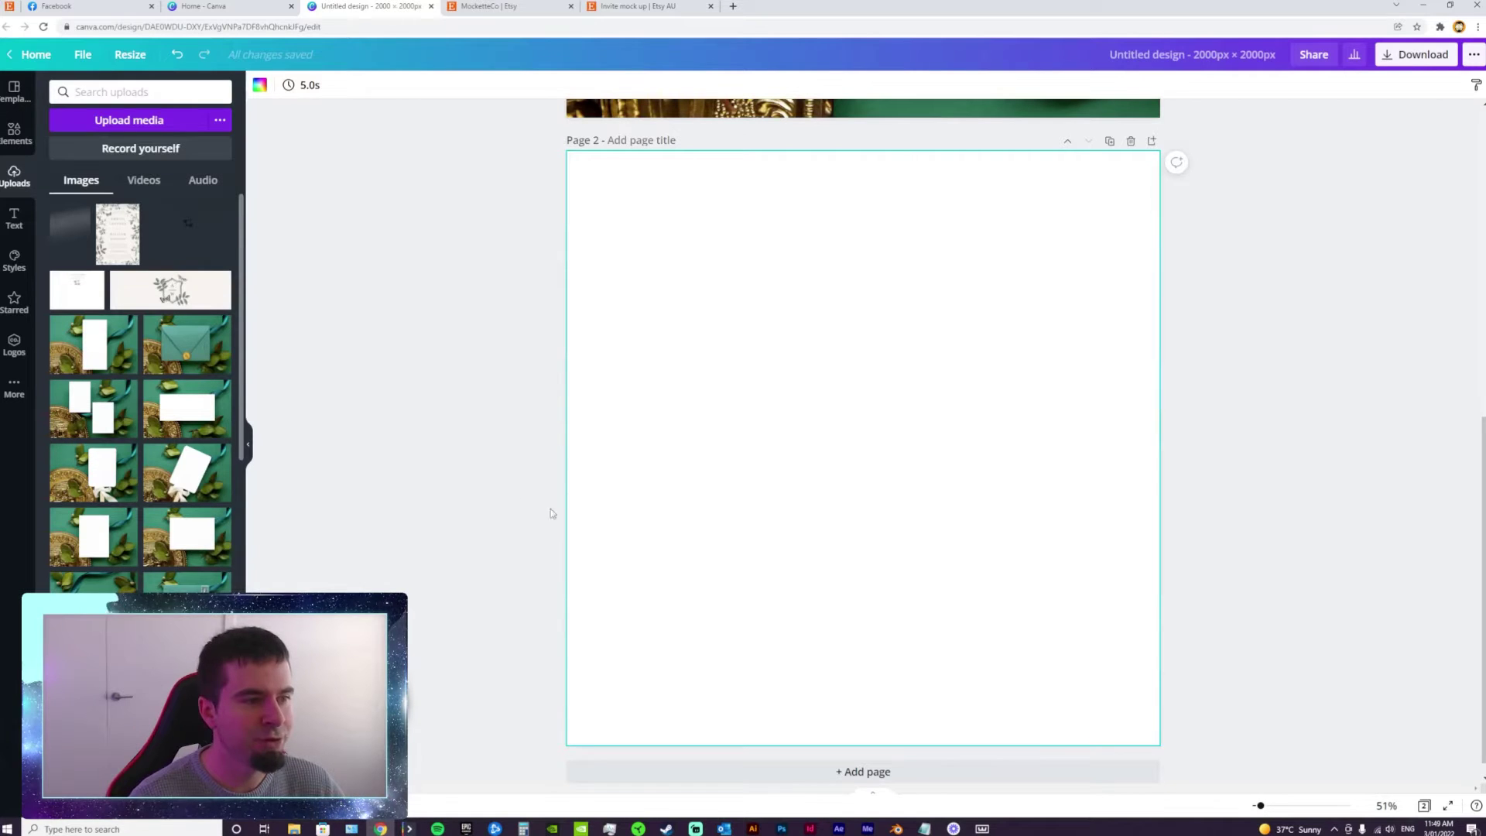
left_click_drag(93, 345, 577, 355)
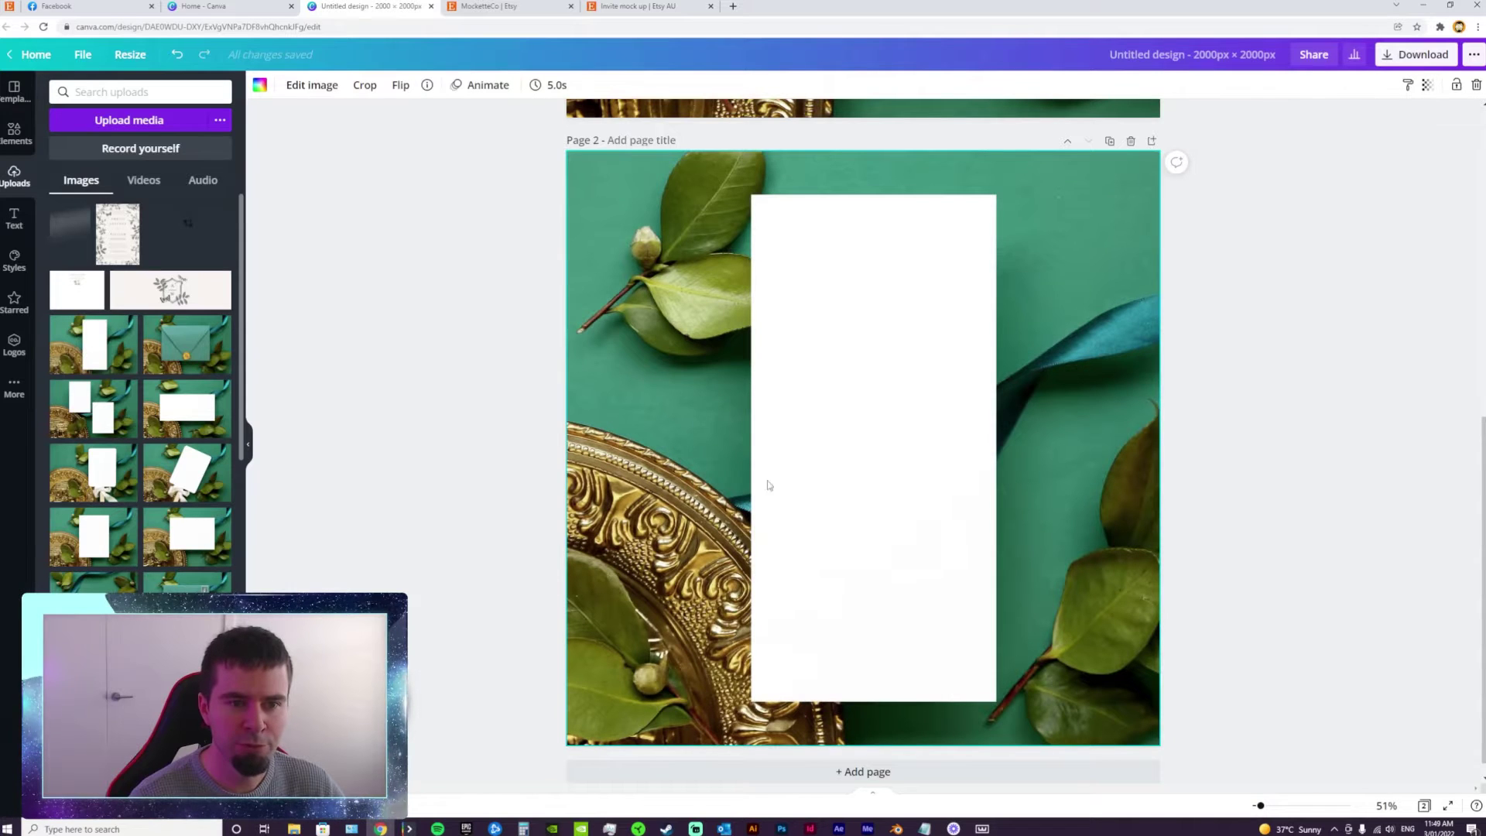
double_click(857, 461)
left_click_drag(872, 444, 855, 445)
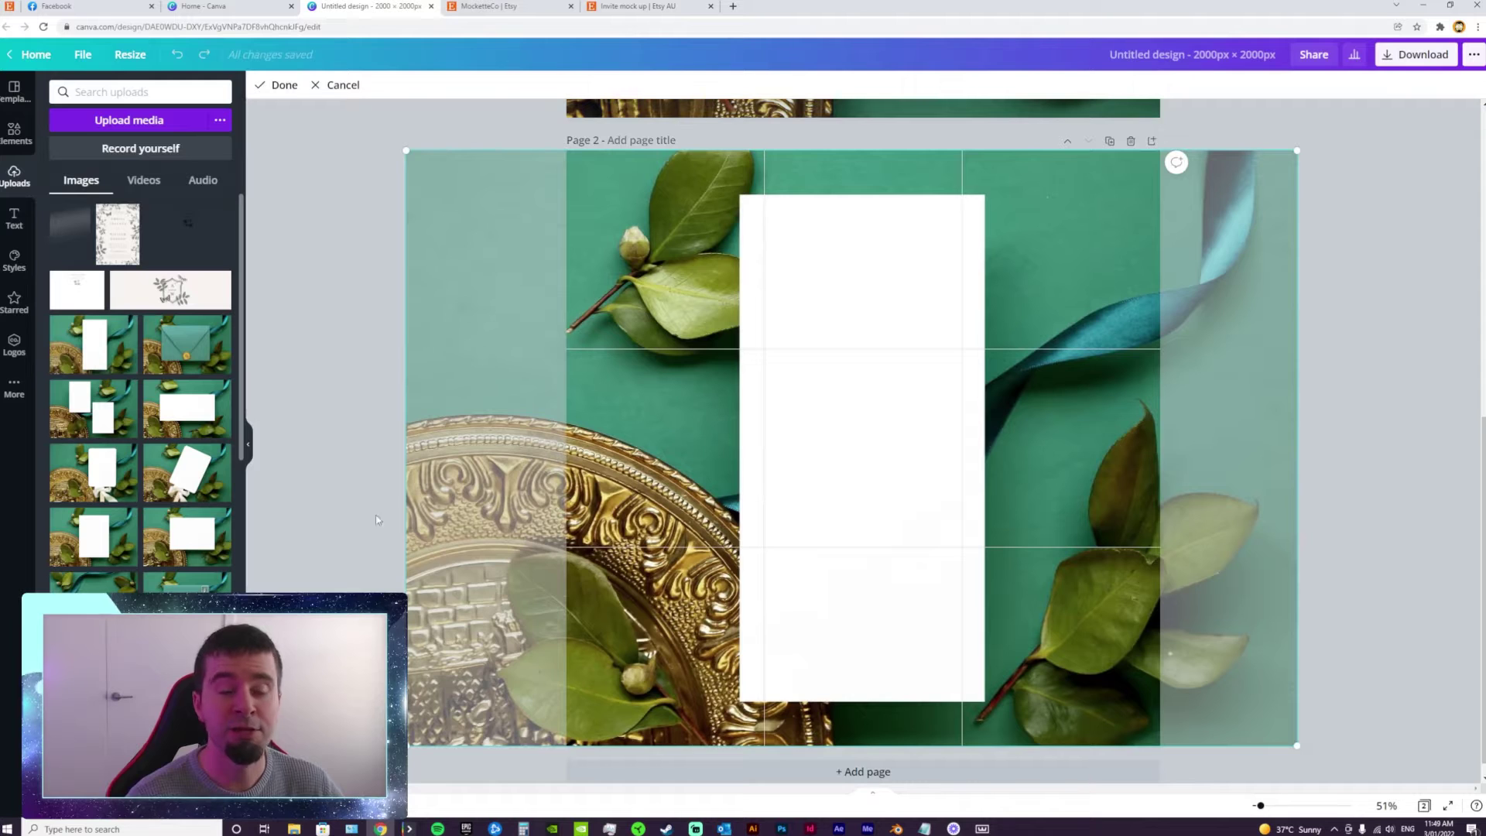
left_click(332, 500)
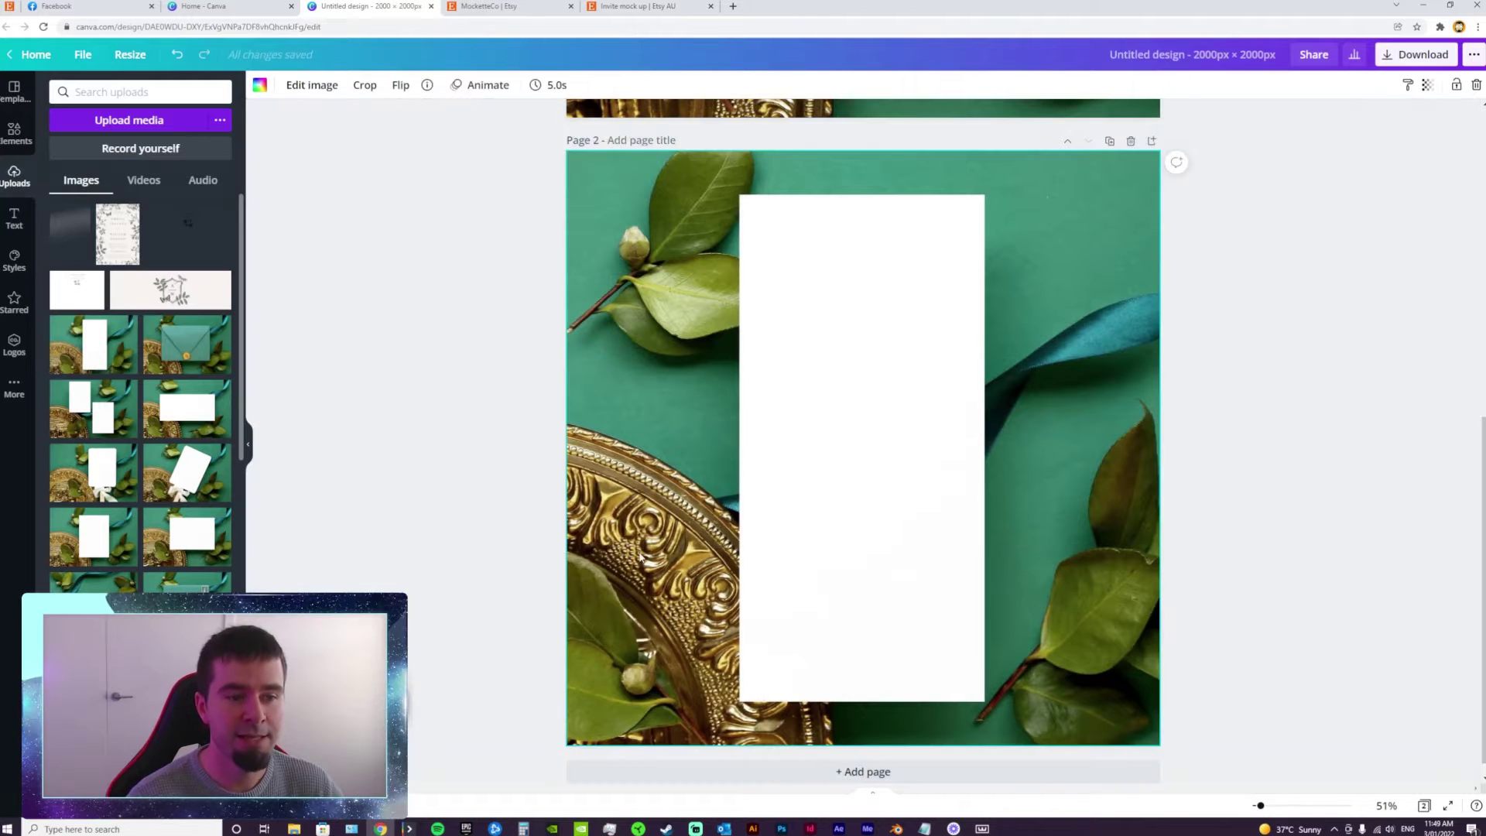
Step: Add page 3 with the upright program fan mockup as its background and reposition its crop so the whole fan and bow fit
left_click(860, 772)
left_click_drag(112, 496, 696, 418)
double_click(881, 438)
left_click_drag(881, 438, 939, 442)
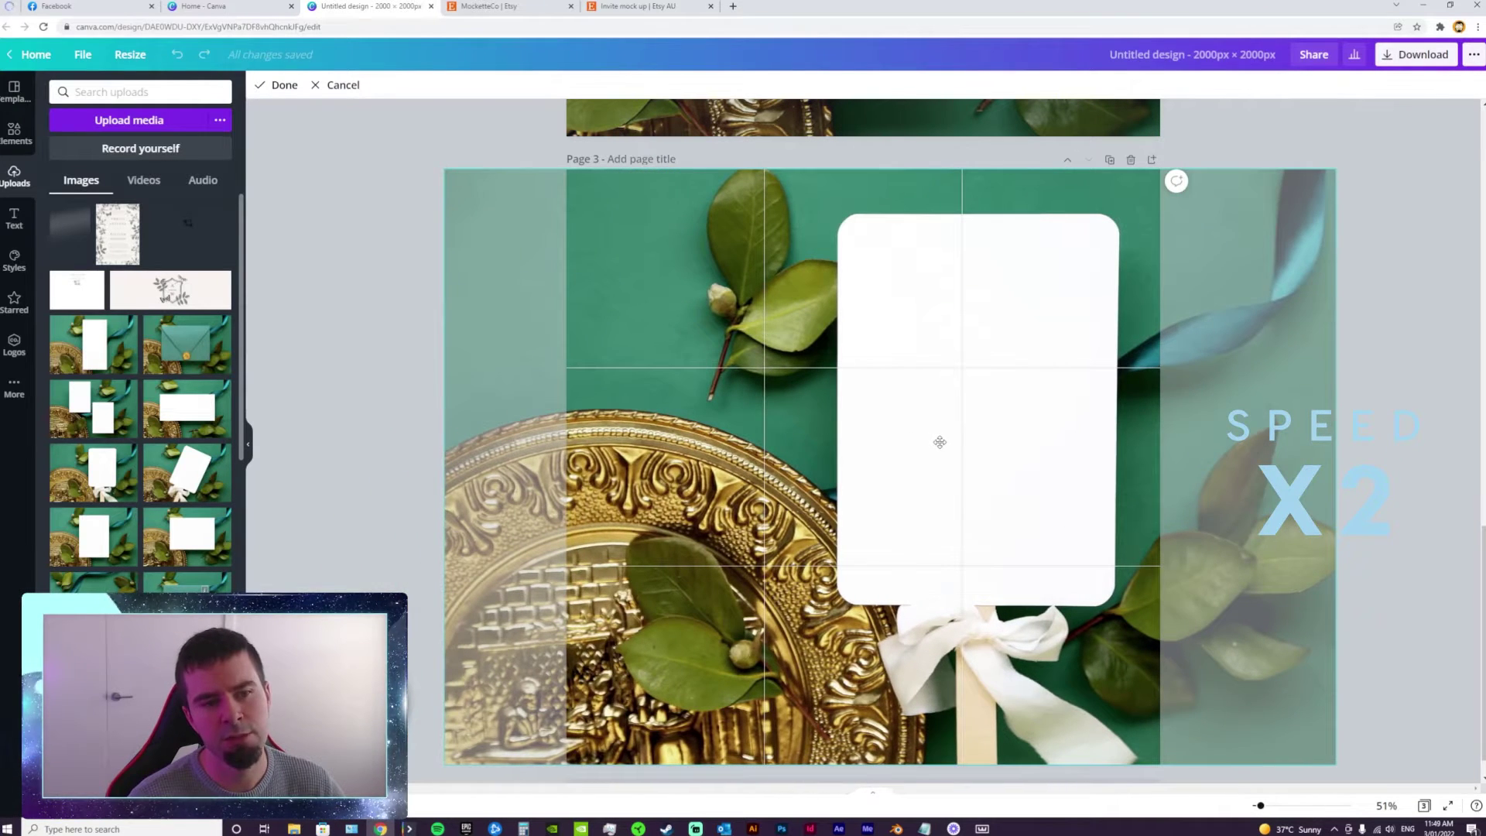
left_click_drag(958, 496, 929, 491)
key("Return")
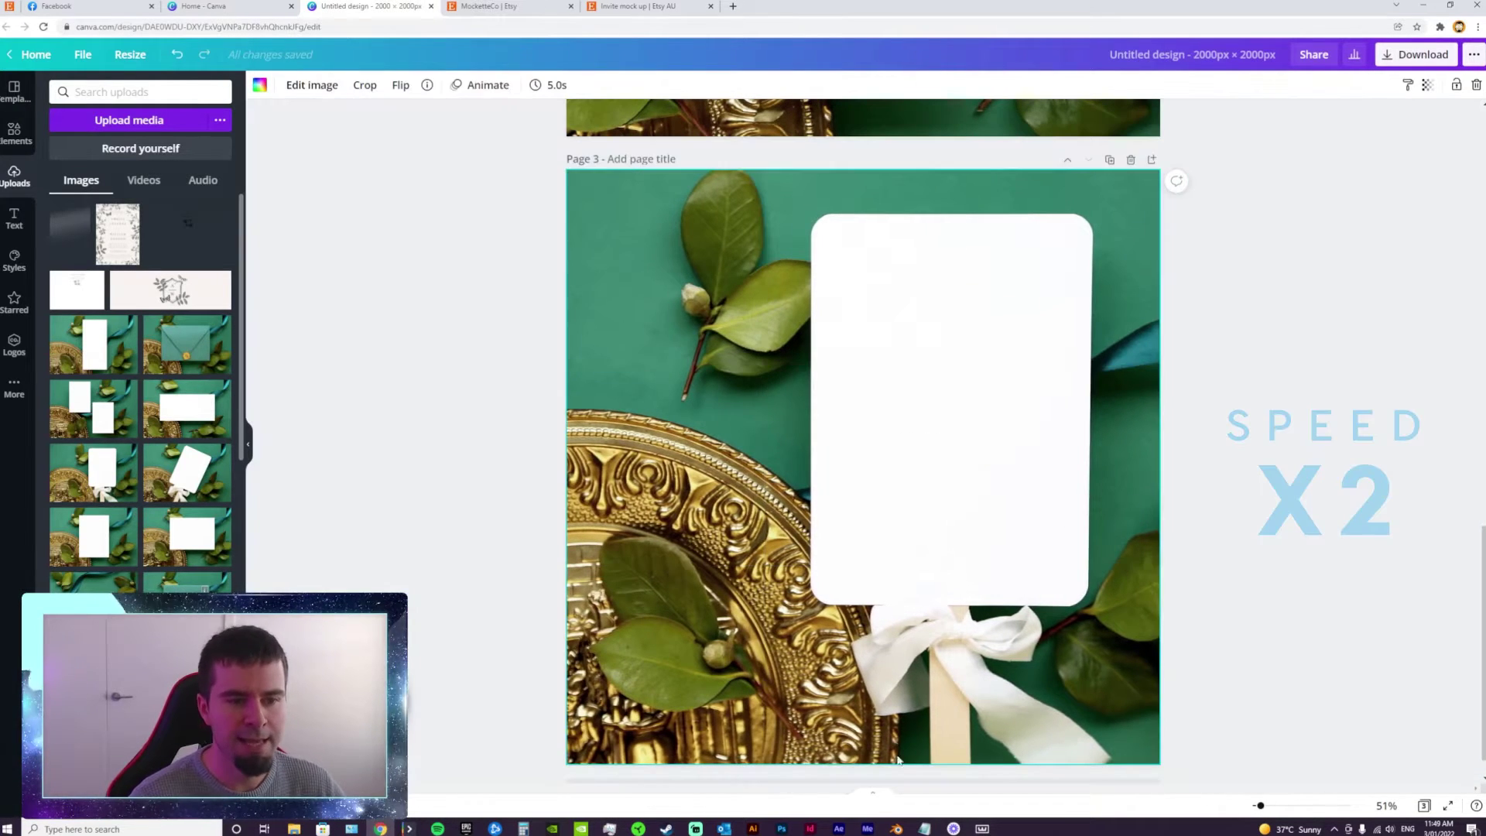
Step: Add page 4 with the stamped envelope mockup as its background and centre the envelope within the crop
scroll(882, 754, "down", 1)
left_click(883, 753)
left_click_drag(187, 343, 859, 453)
double_click(819, 446)
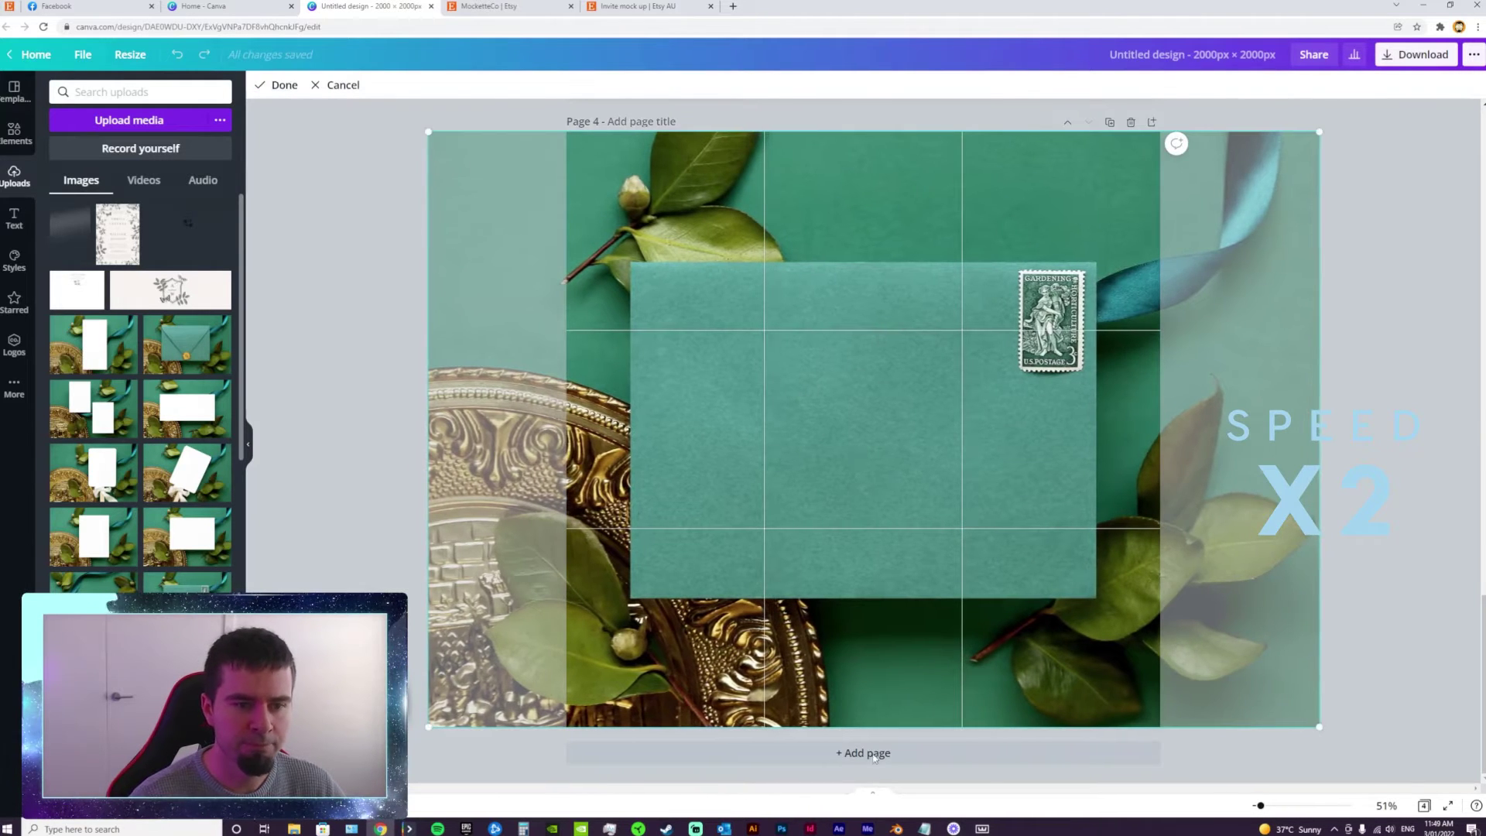
key("Return")
Step: Add page 5 with the two-card program mockup as its background and shift its crop so both cards are centred
left_click(867, 753)
left_click_drag(93, 408, 782, 582)
double_click(782, 581)
left_click_drag(856, 431, 883, 431)
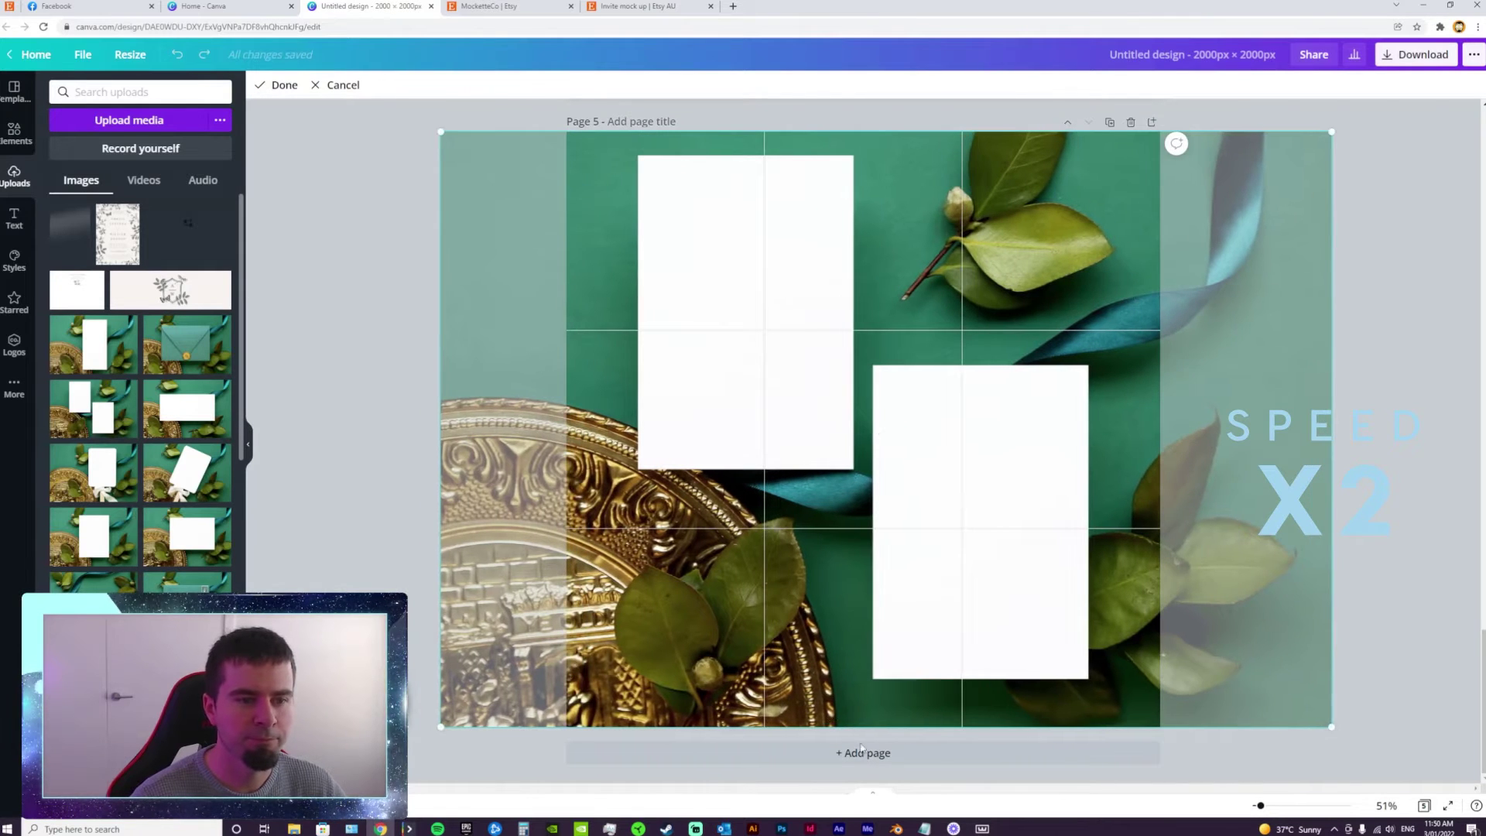
key("Return")
Step: Add page 6 with the single landscape card mockup as its background and shift its crop to centre the card
left_click(823, 760)
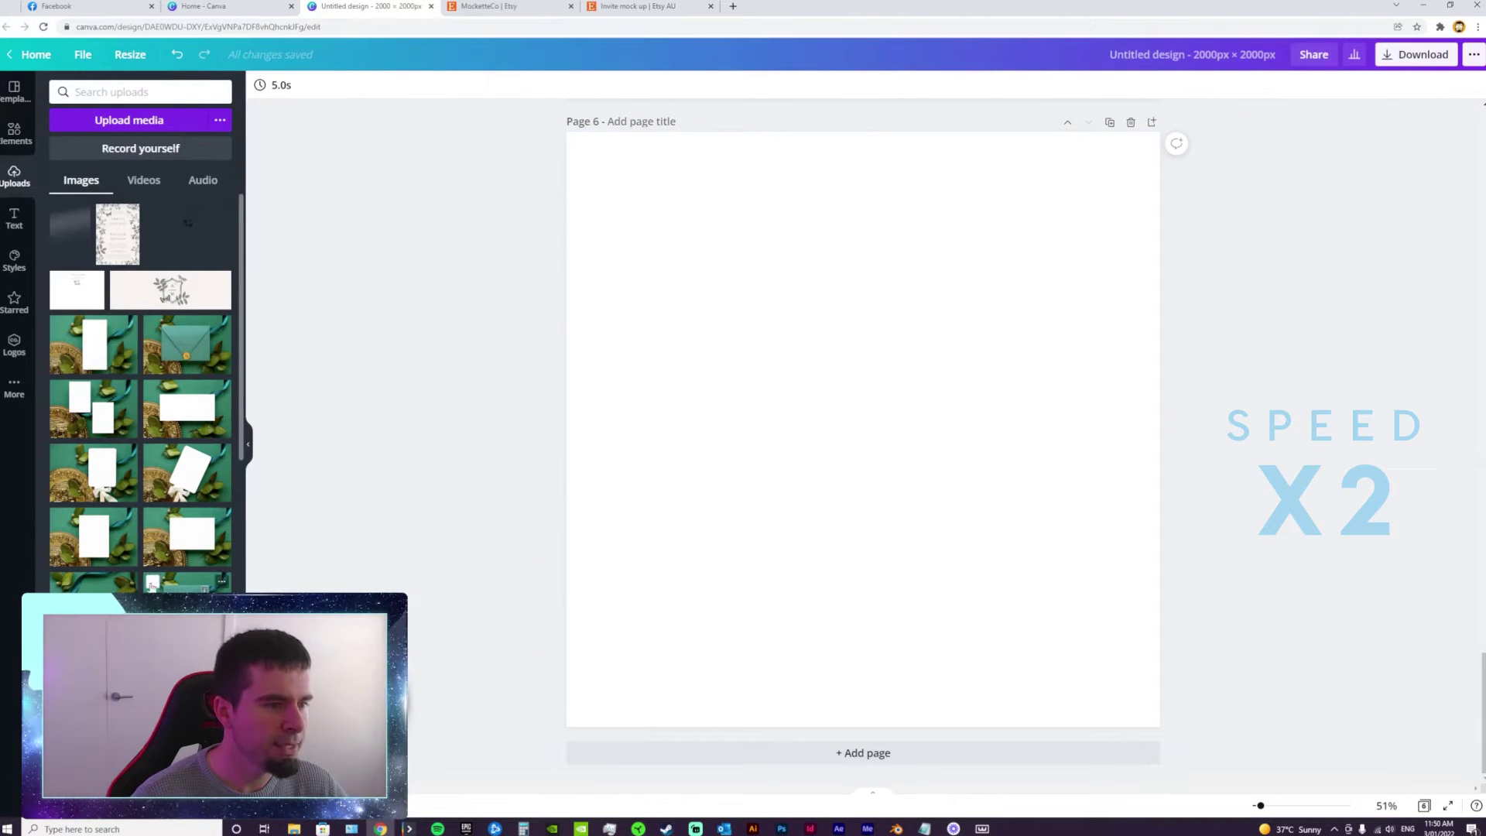
double_click(921, 408)
left_click_drag(922, 408, 849, 404)
key("Return")
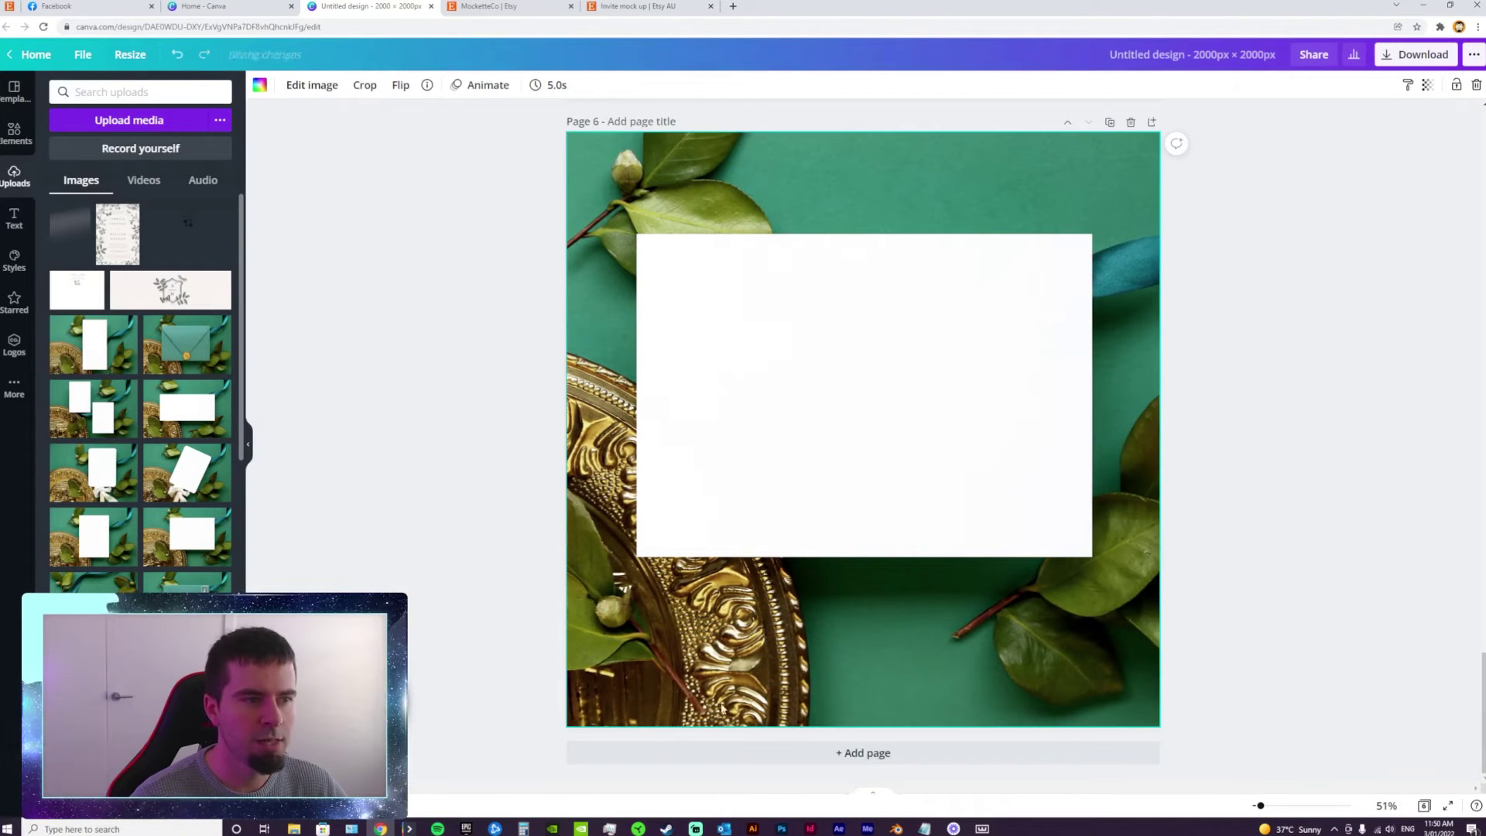
Step: Add page 7 with the blank wax-seal mockup as its background and shift its crop so the seal sits fully on the page
left_click(841, 762)
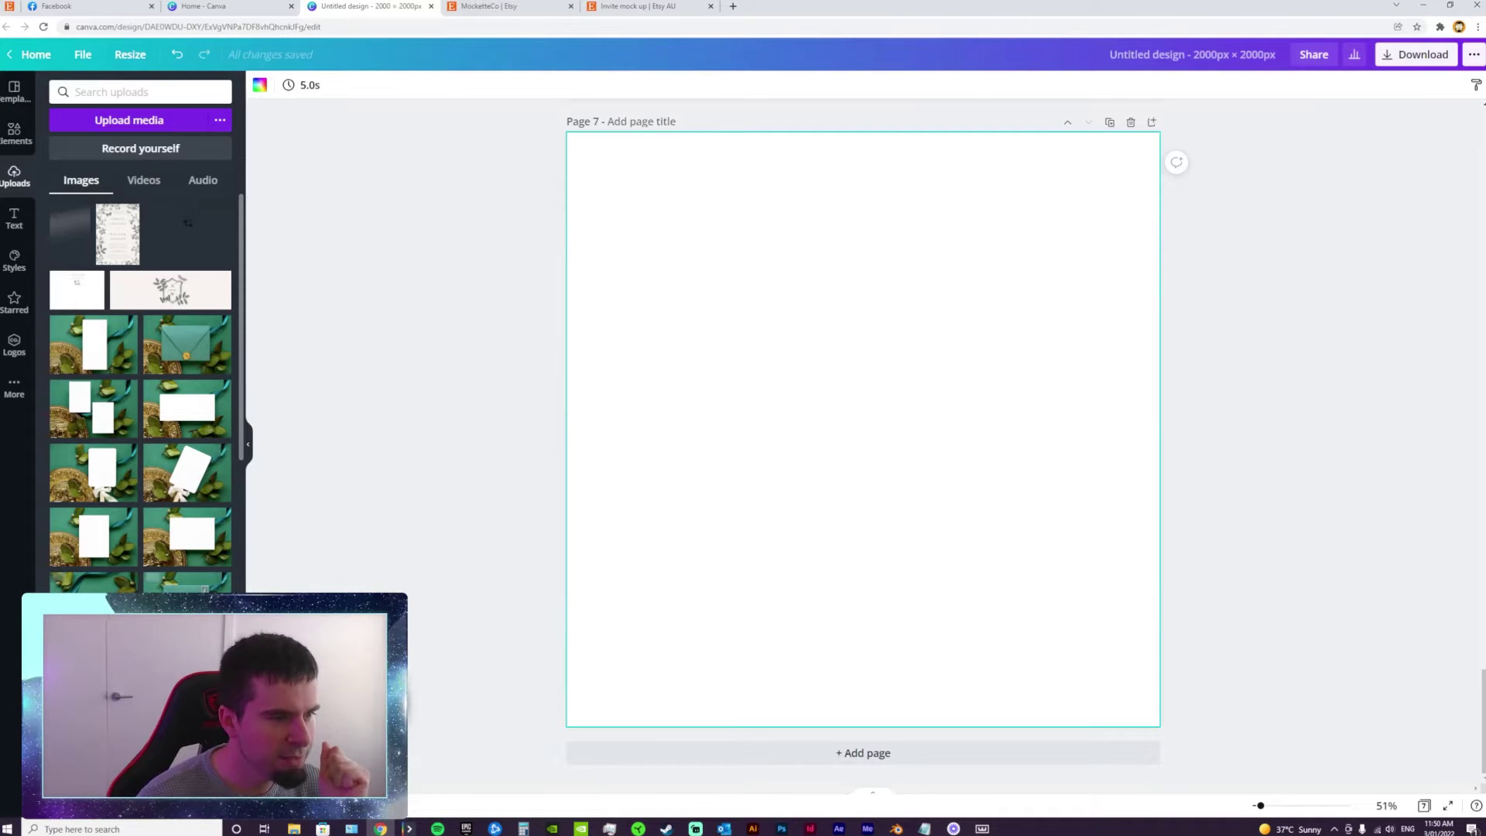
left_click_drag(187, 611, 584, 439)
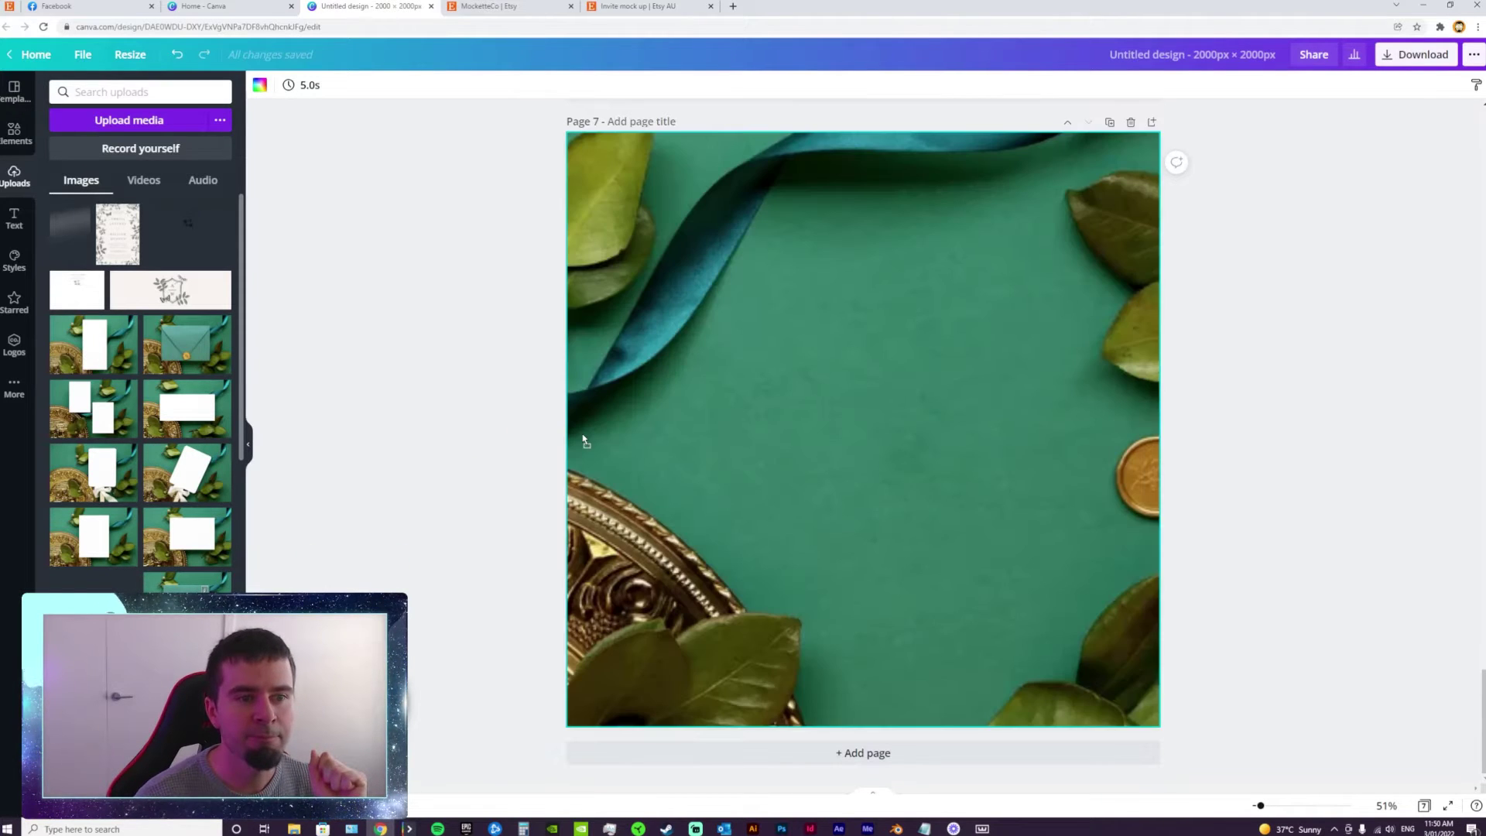
double_click(824, 385)
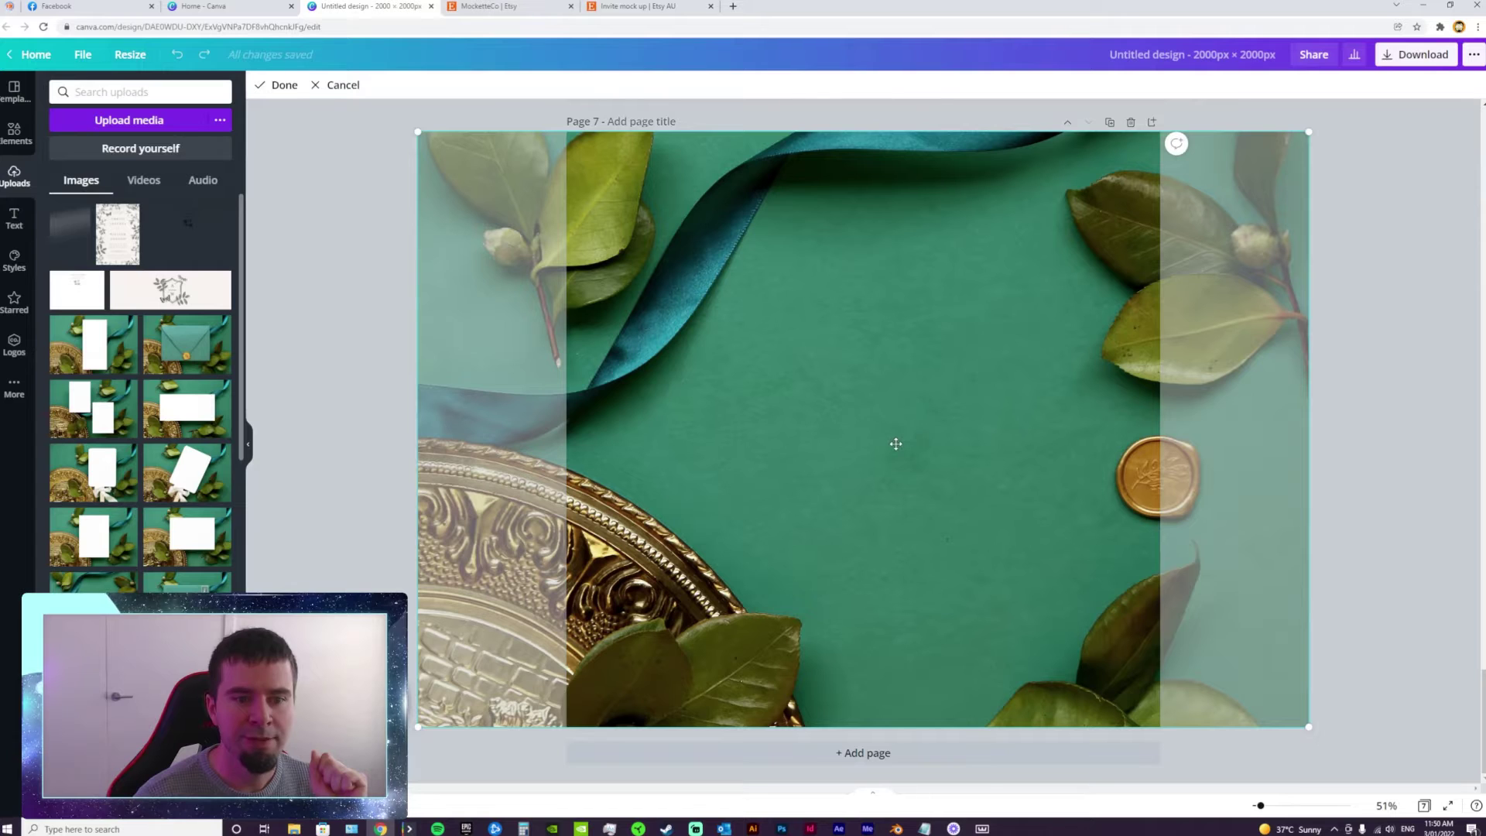
left_click_drag(891, 444, 879, 445)
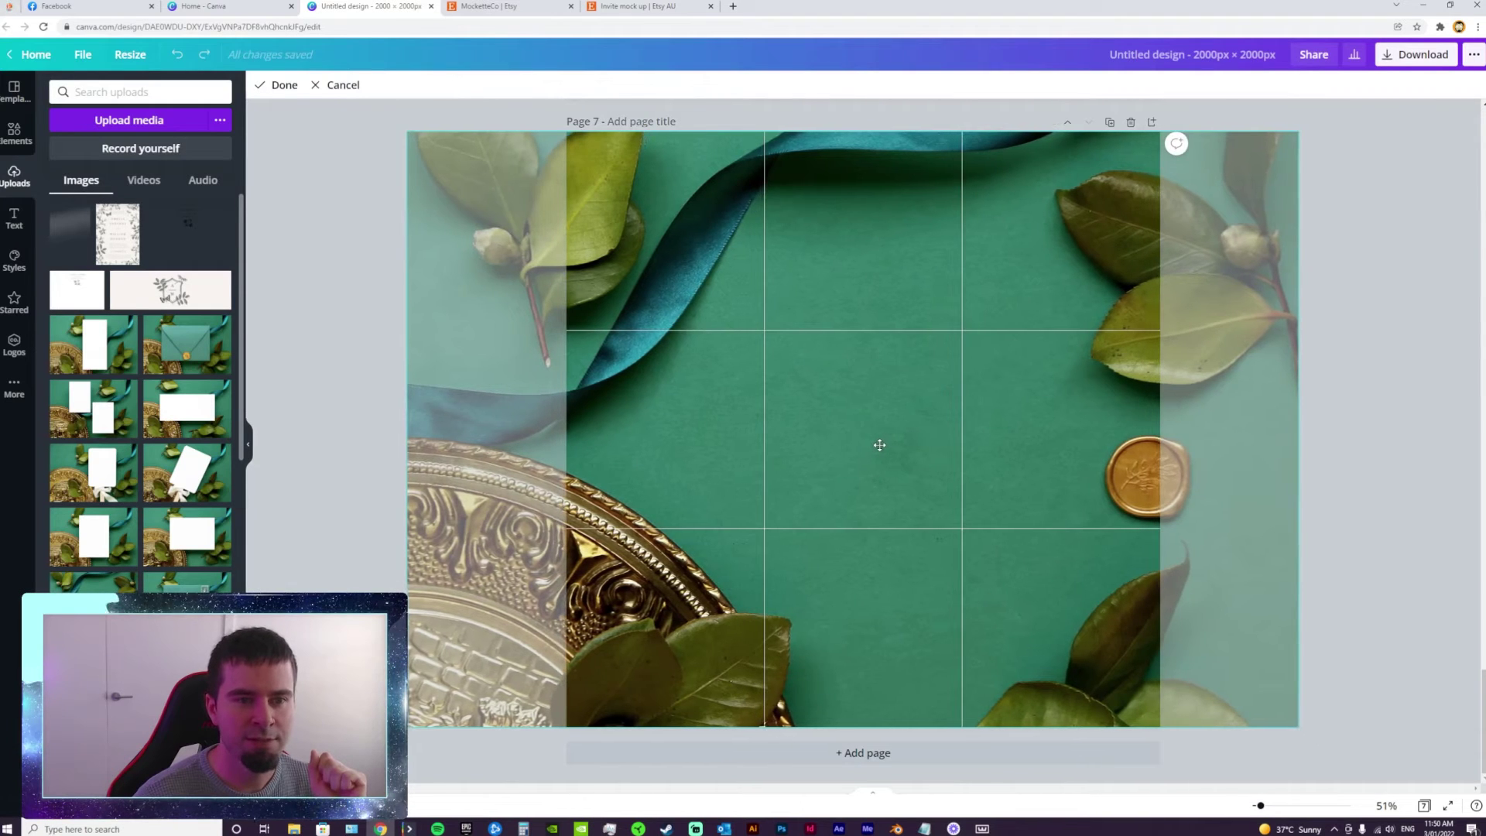
left_click(325, 524)
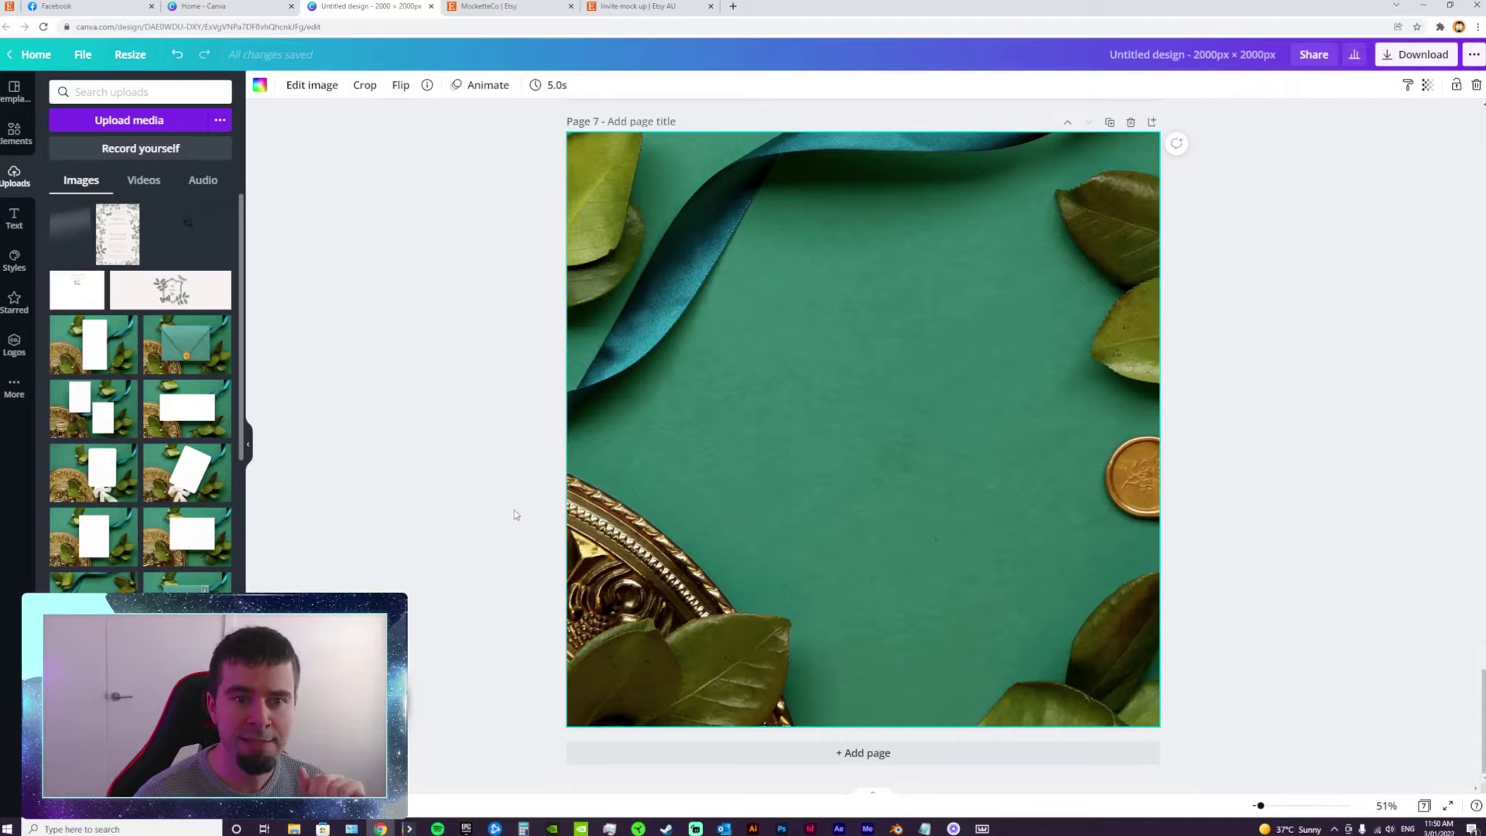
Step: Place a rectangular frame on page 1 and resize it to cover the white portrait card
scroll(790, 587, "up", 20)
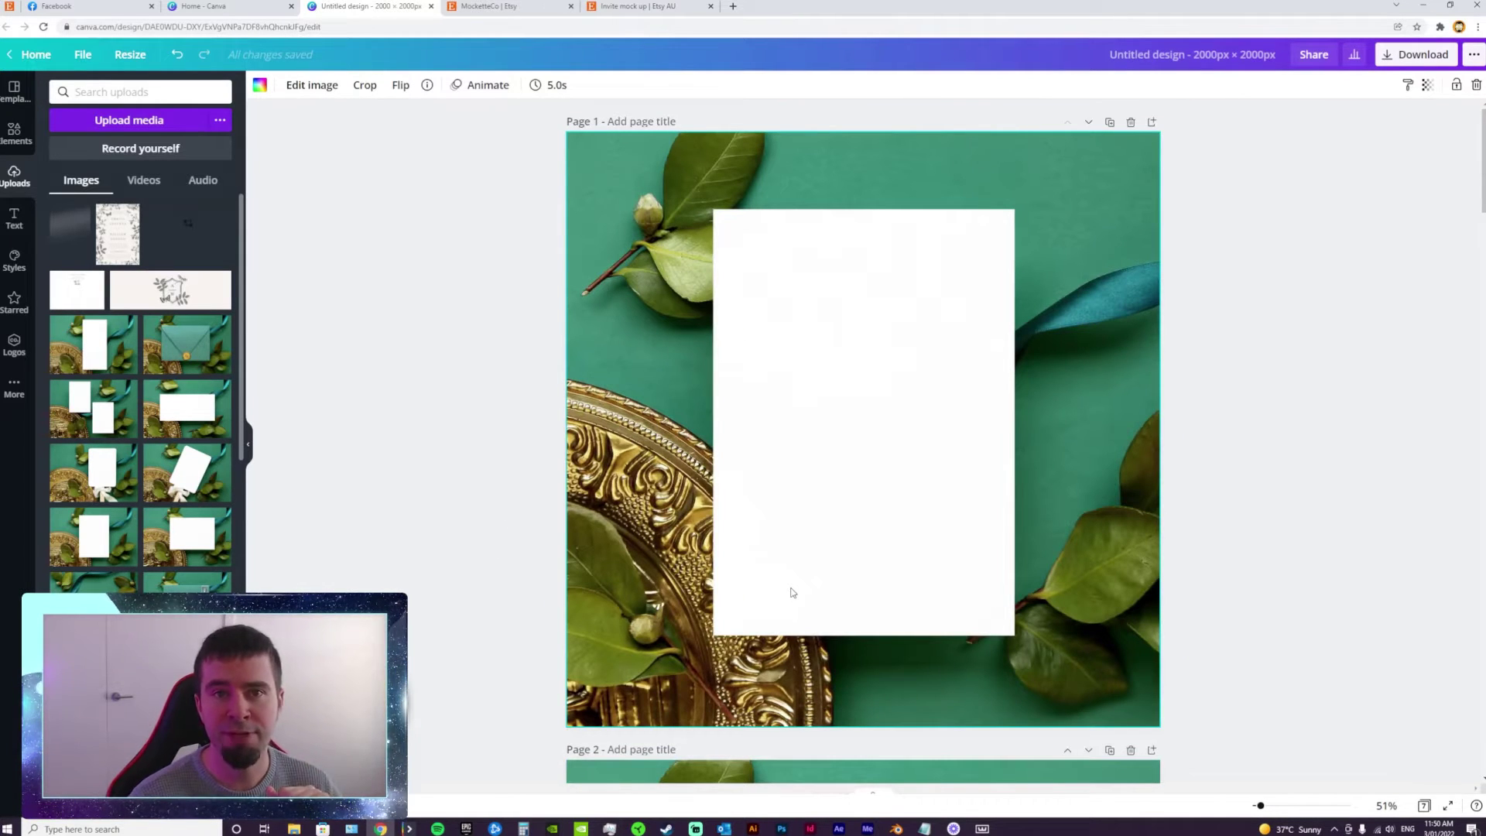
left_click(514, 557)
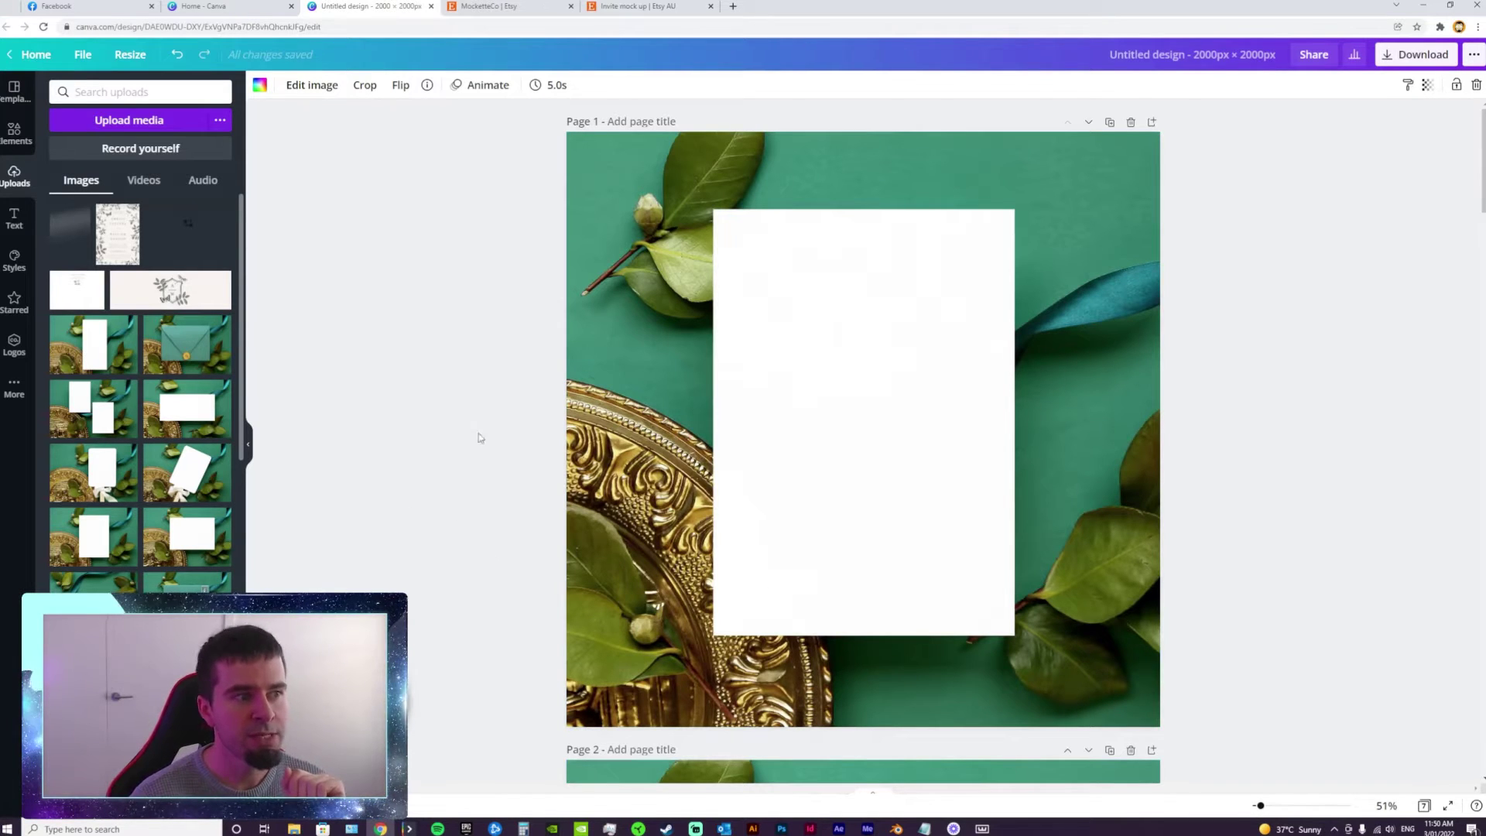
left_click(11, 143)
scroll(121, 447, "down", 2)
scroll(120, 449, "down", 3)
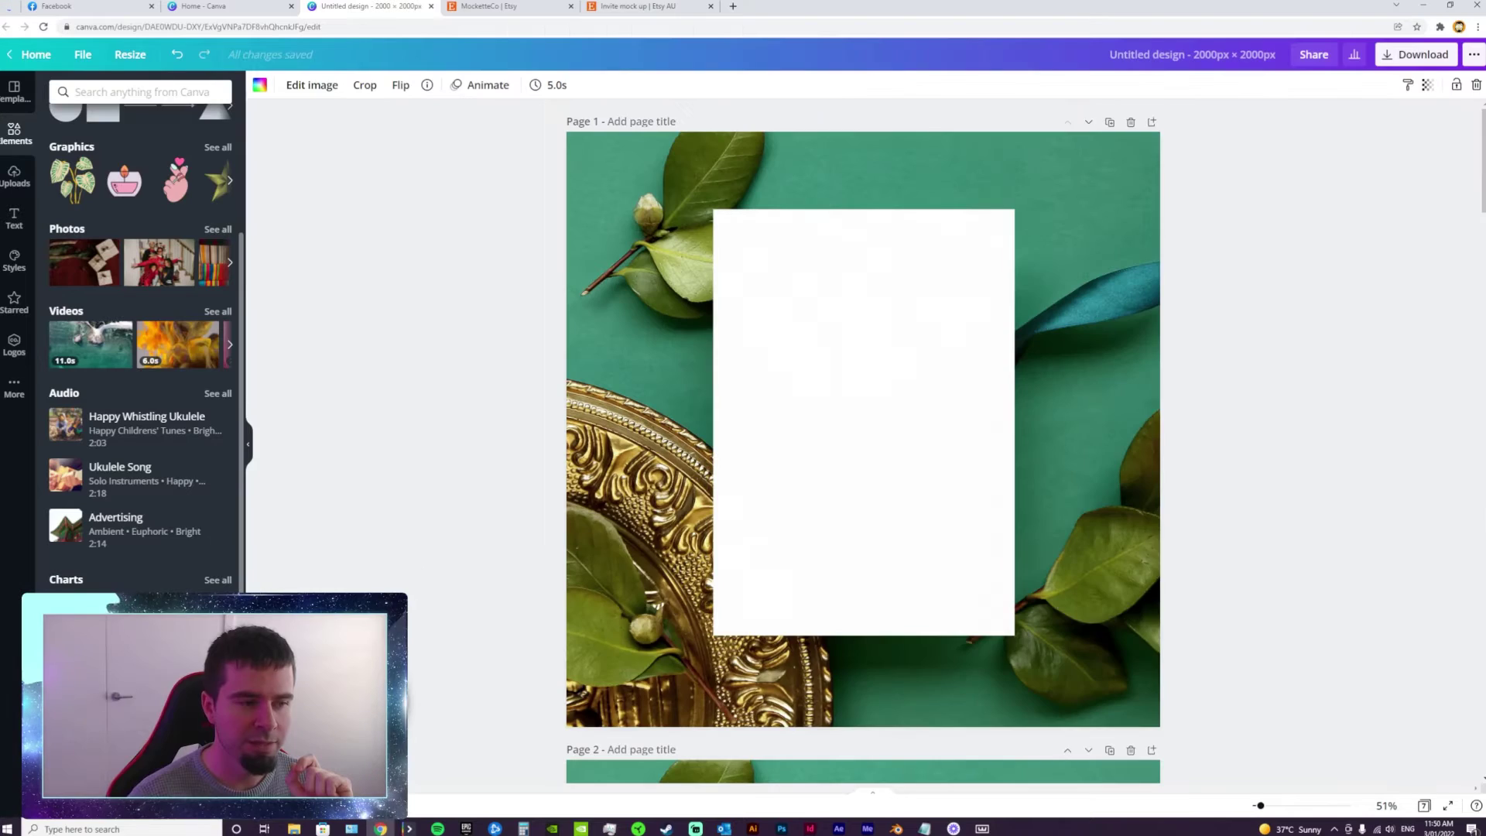
left_click_drag(454, 591, 770, 275)
left_click_drag(1091, 643, 1015, 636)
left_click_drag(713, 208, 711, 206)
left_click(489, 600)
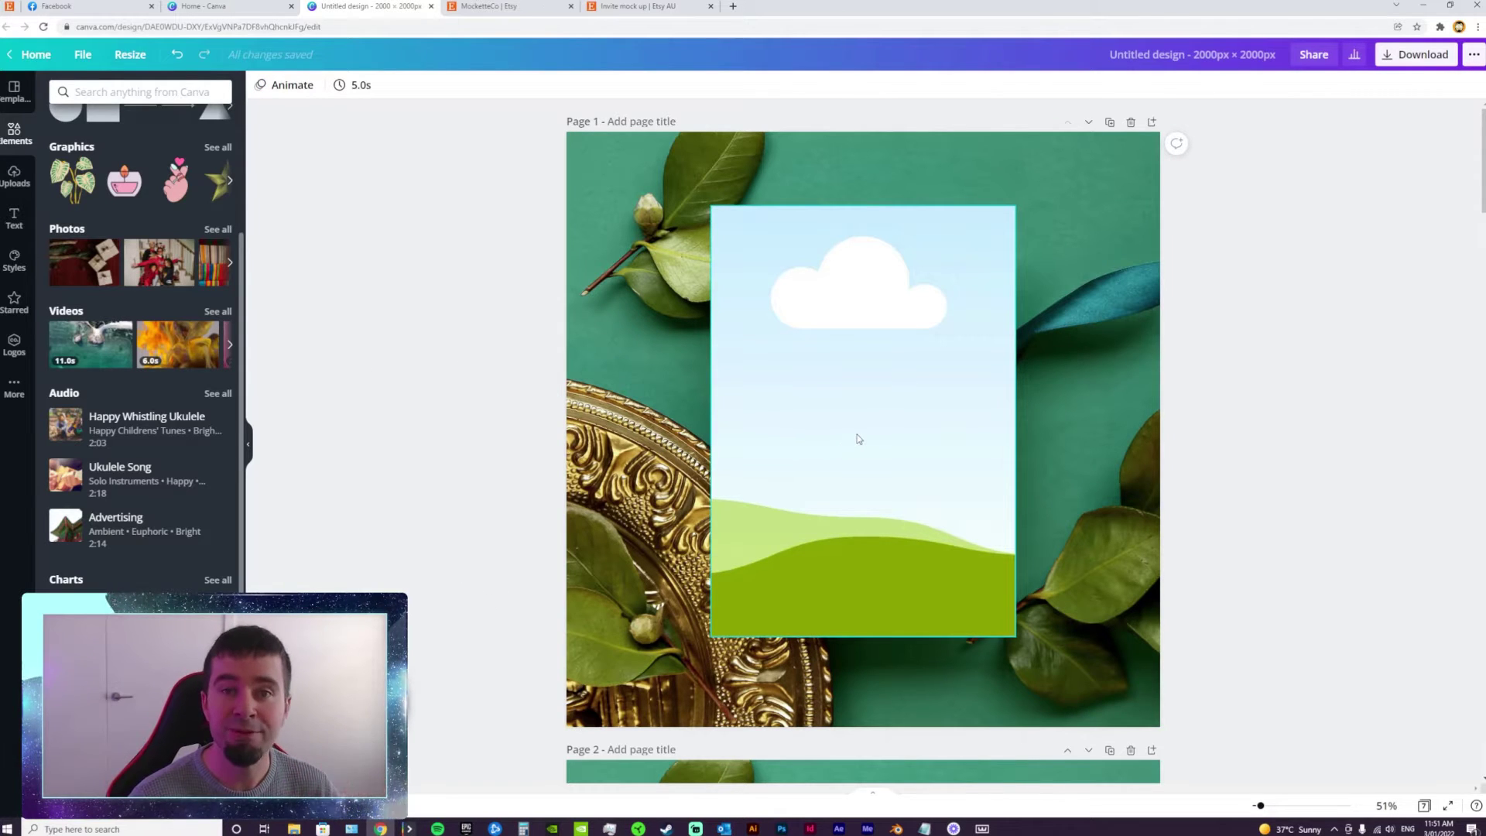
Step: Switch to File Explorer, open the Example Designs folder with extra large icons, look over the sample designs, and return to the Canva design
left_click(15, 176)
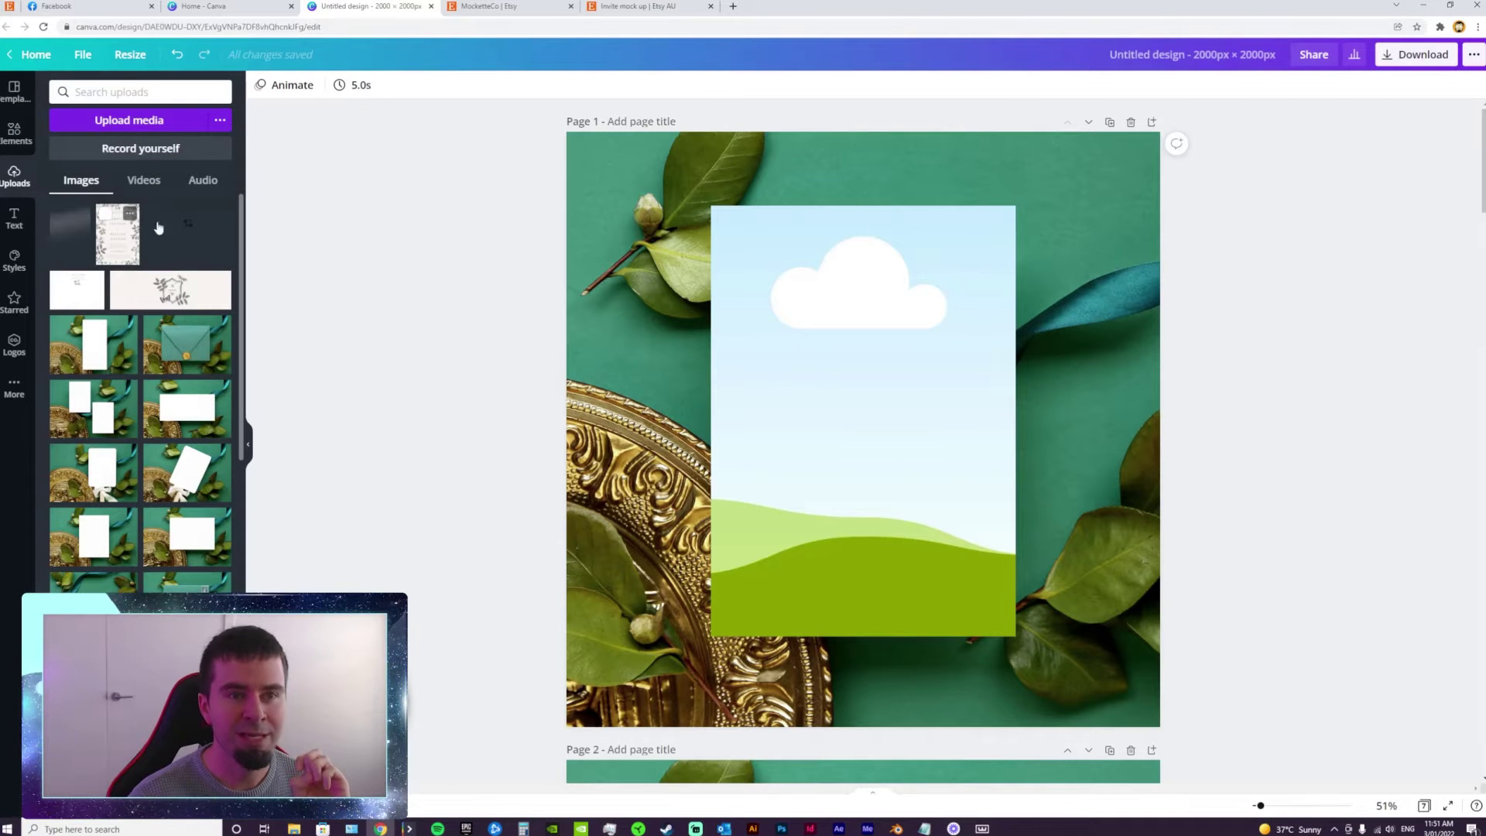
left_click_drag(850, 8, 906, 534)
left_click(886, 242)
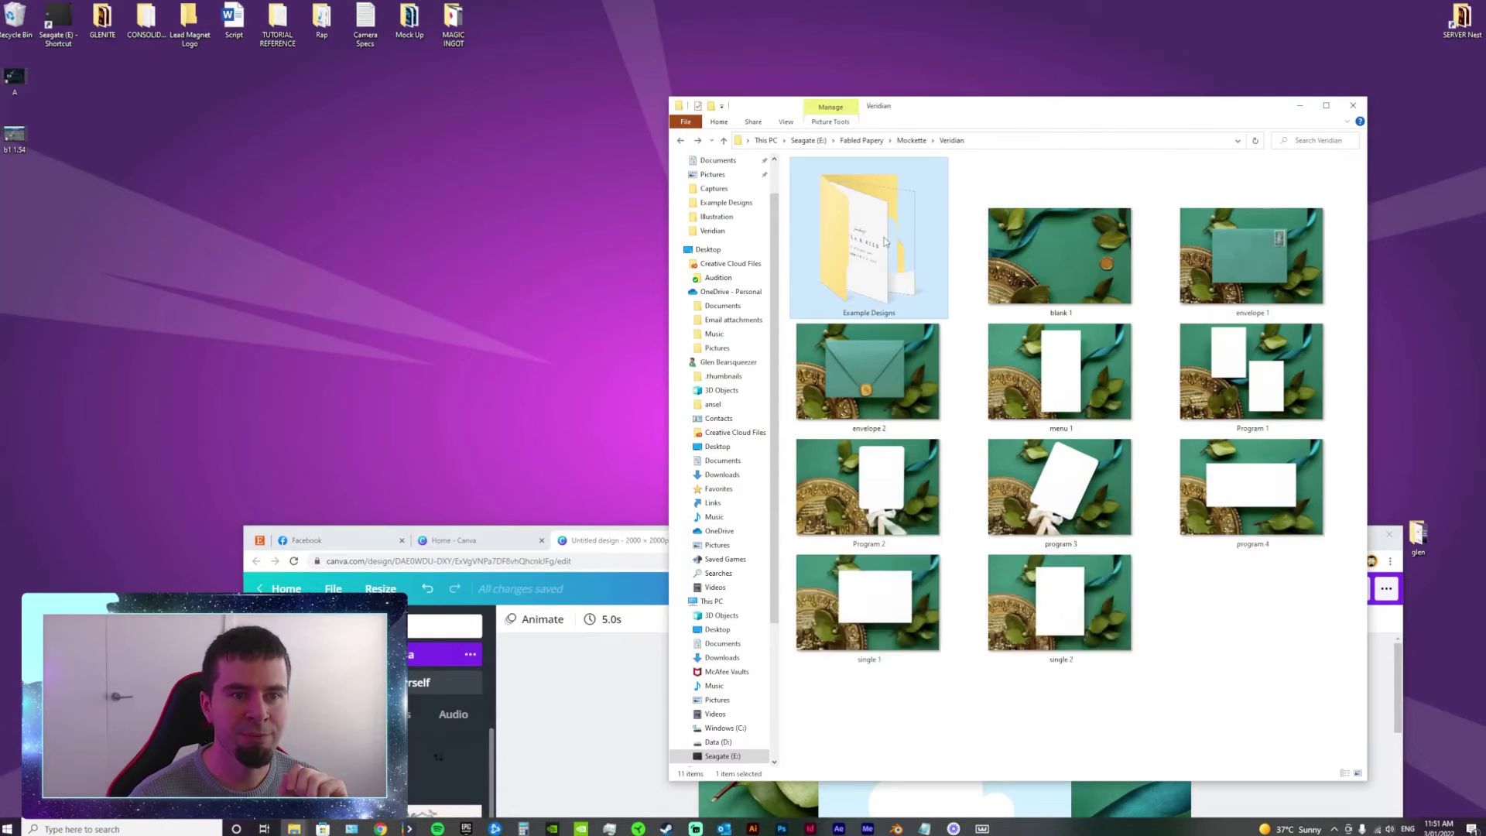
double_click(886, 242)
left_click_drag(1050, 107, 711, 65)
right_click(720, 300)
mouse_move(773, 307)
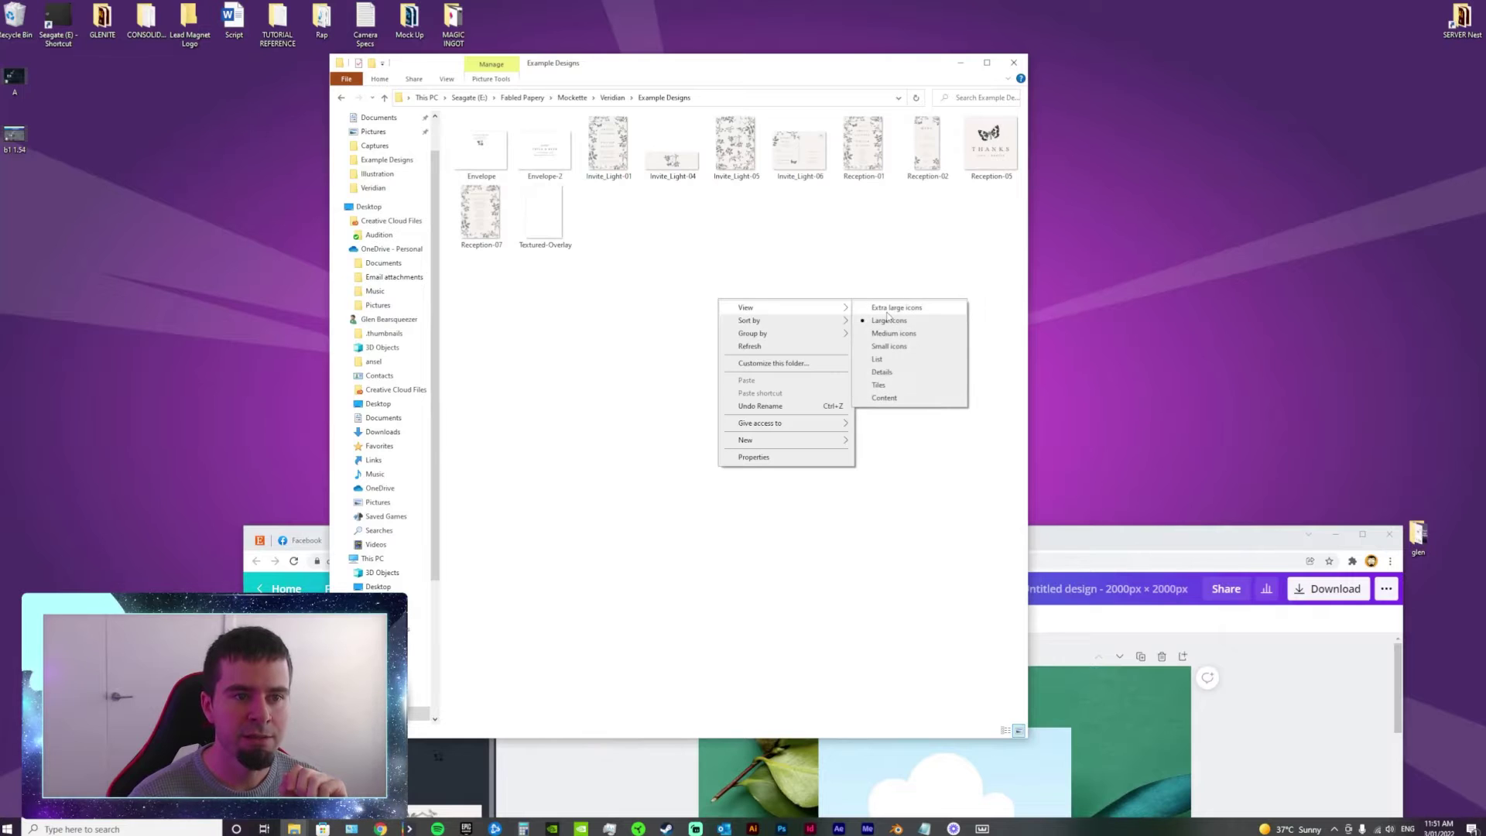
left_click(891, 308)
scroll(1023, 269, "down", 1)
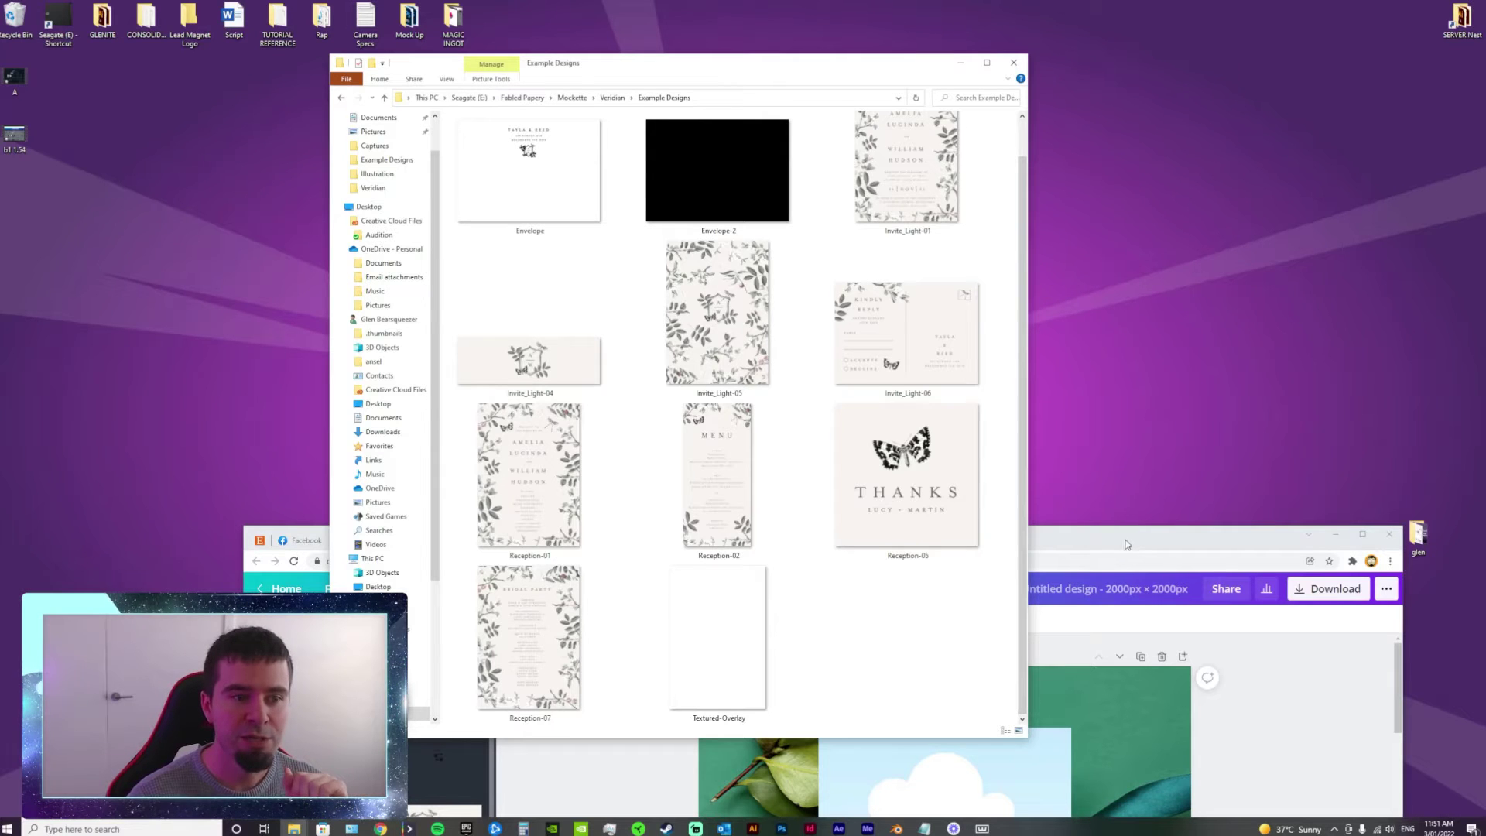
scroll(811, 374, "up", 1)
left_click(921, 197)
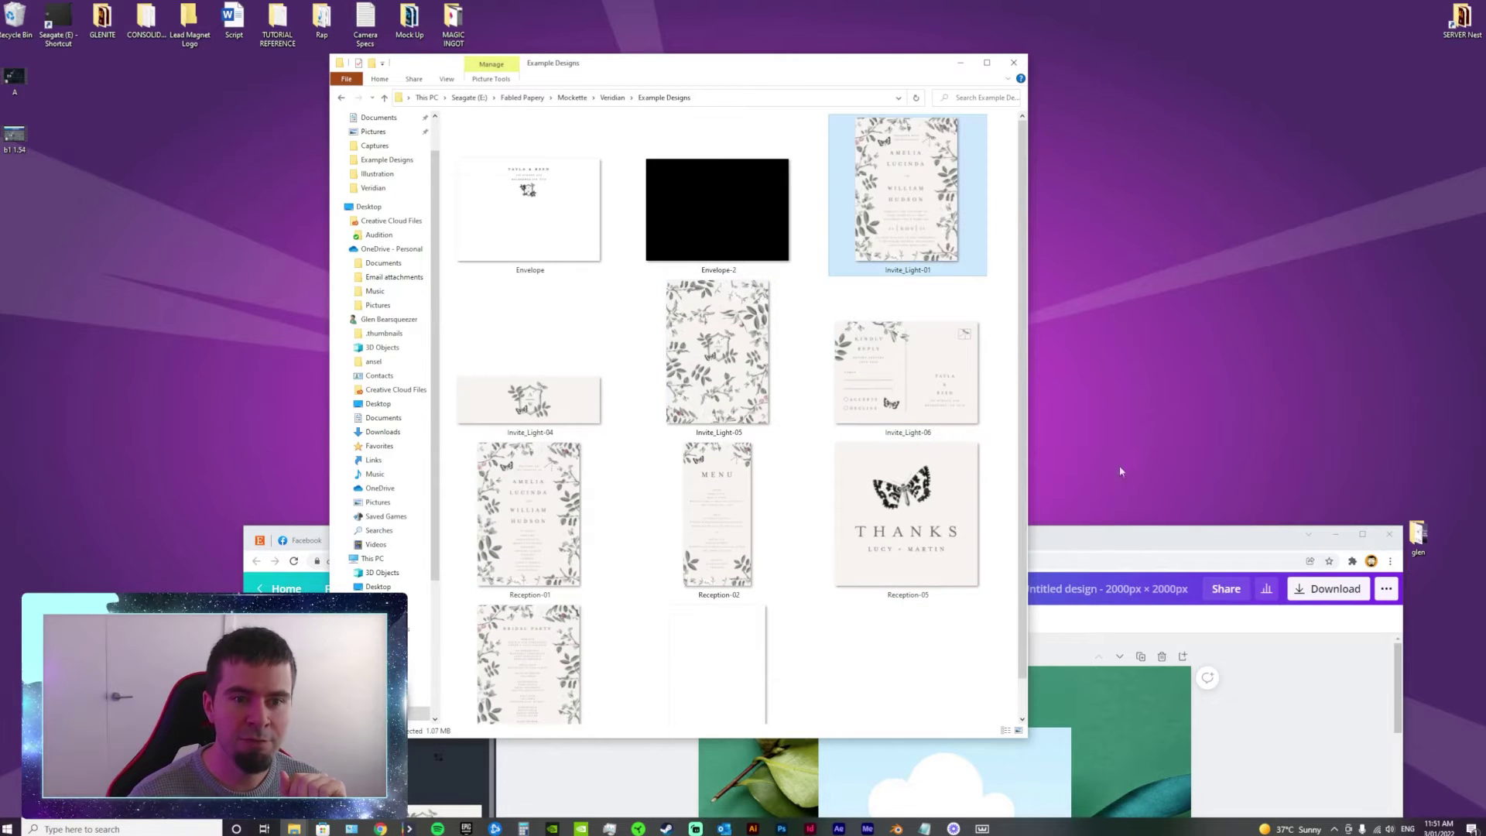
left_click_drag(1118, 547, 1099, 232)
double_click(1099, 227)
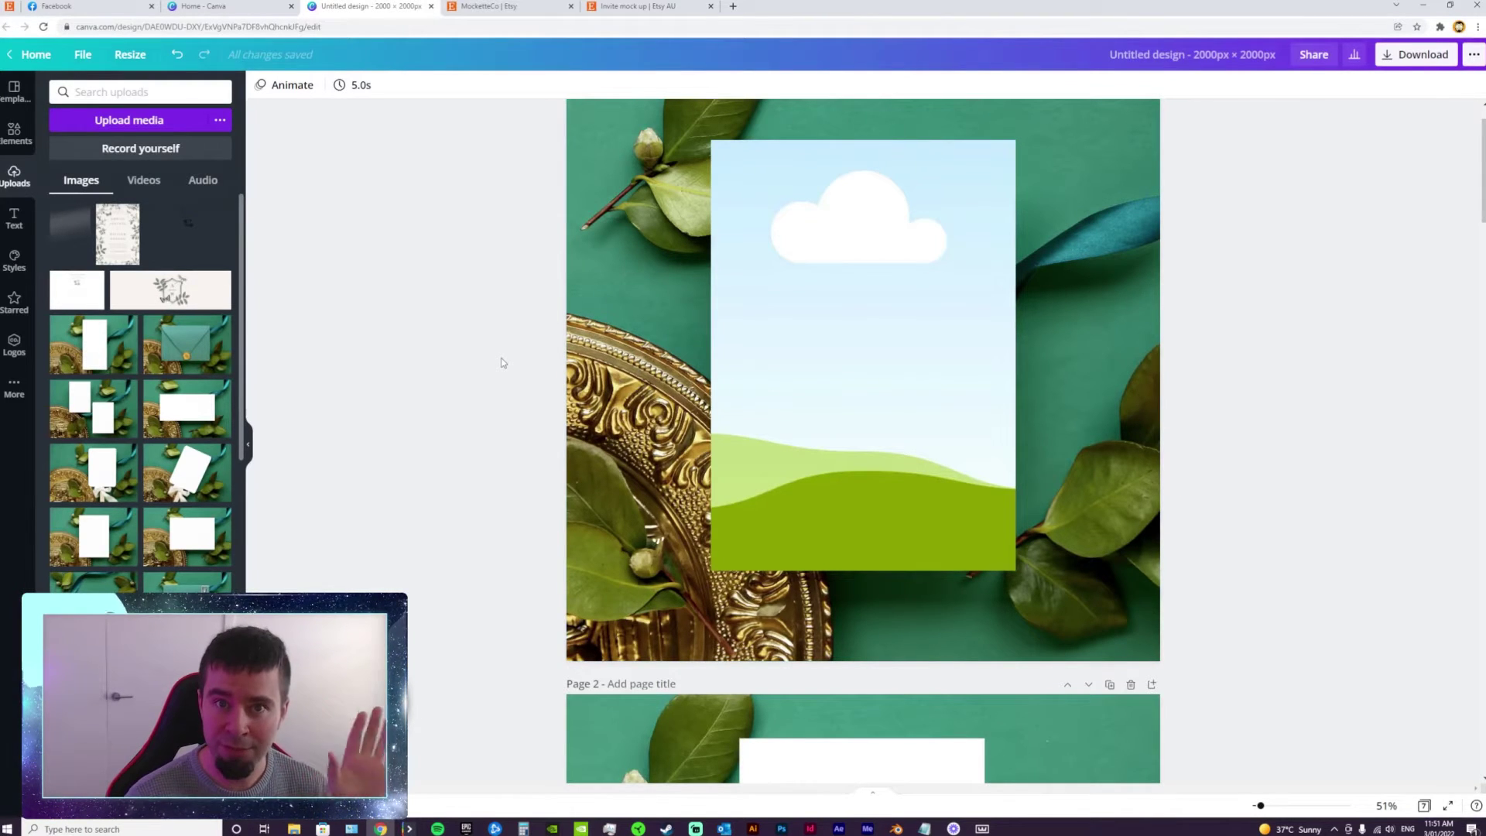
Step: Fill the page 1 frame with the uploaded floral wedding invitation as a test, and undo the fill
left_click_drag(118, 228, 859, 350)
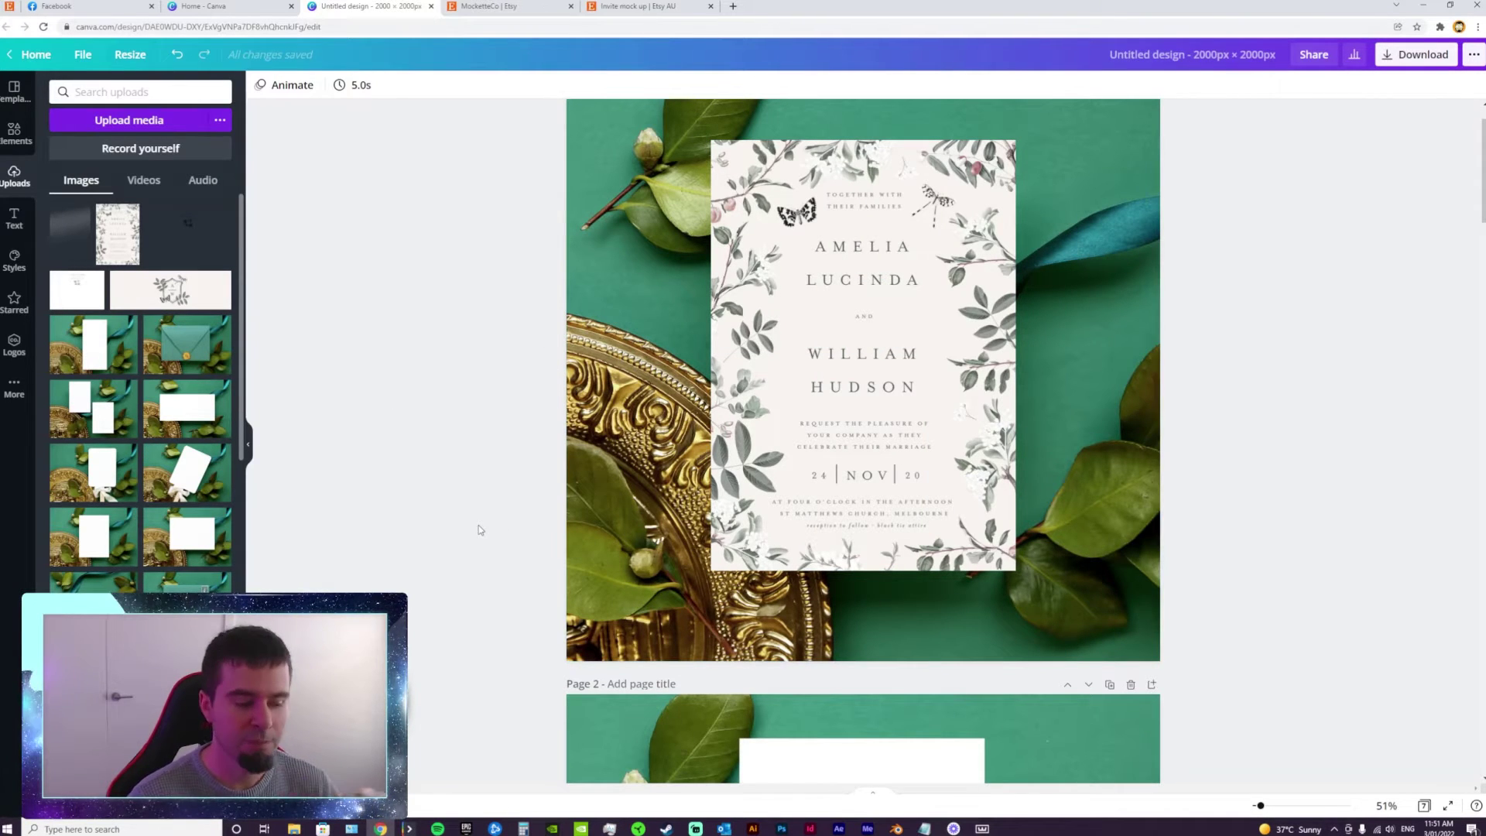
key("ctrl+z")
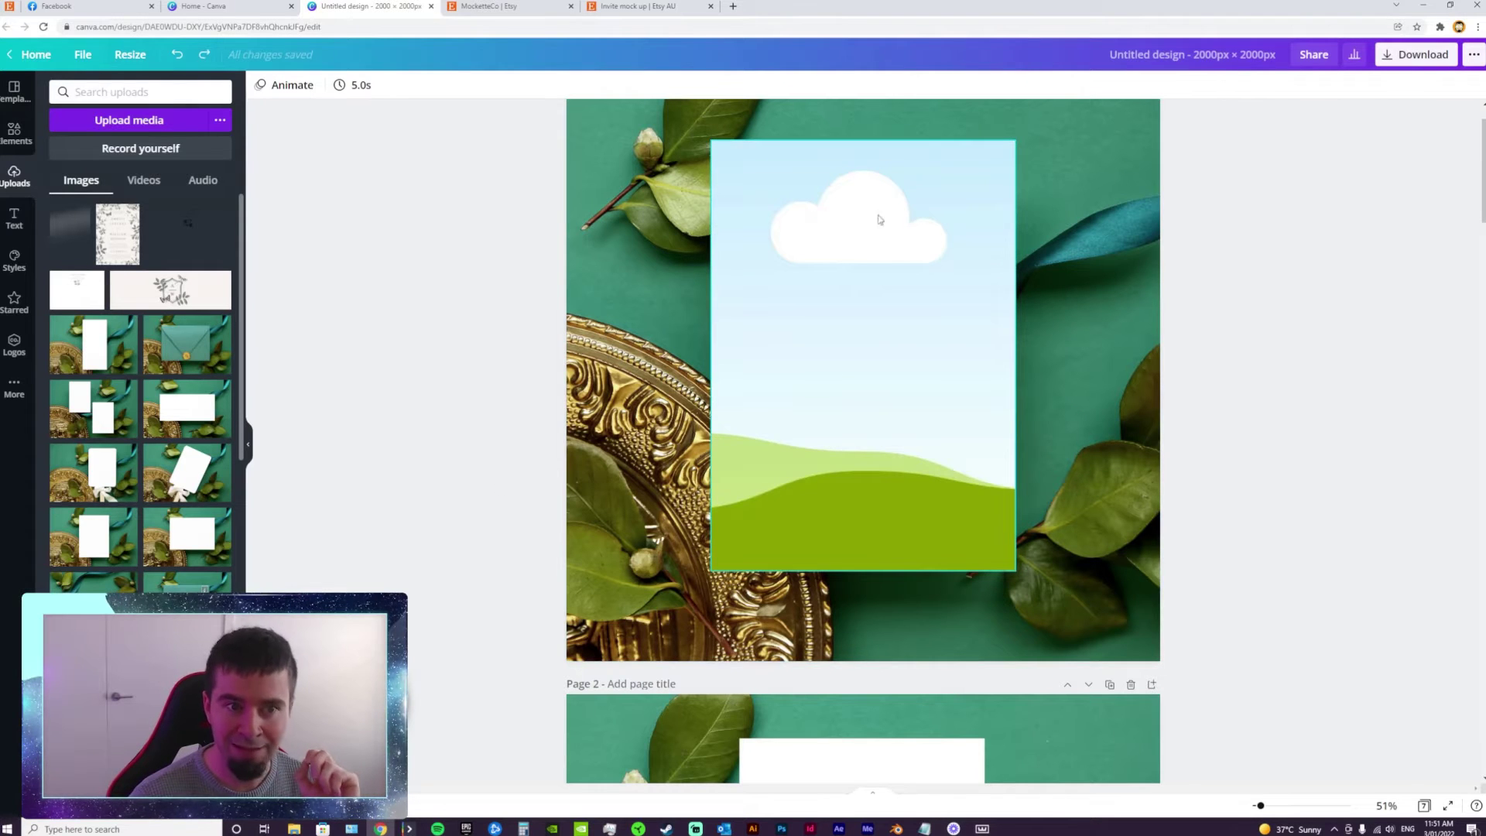
Step: Place a rectangular frame on page 2 and resize it to cover the tall white menu card
left_click(13, 133)
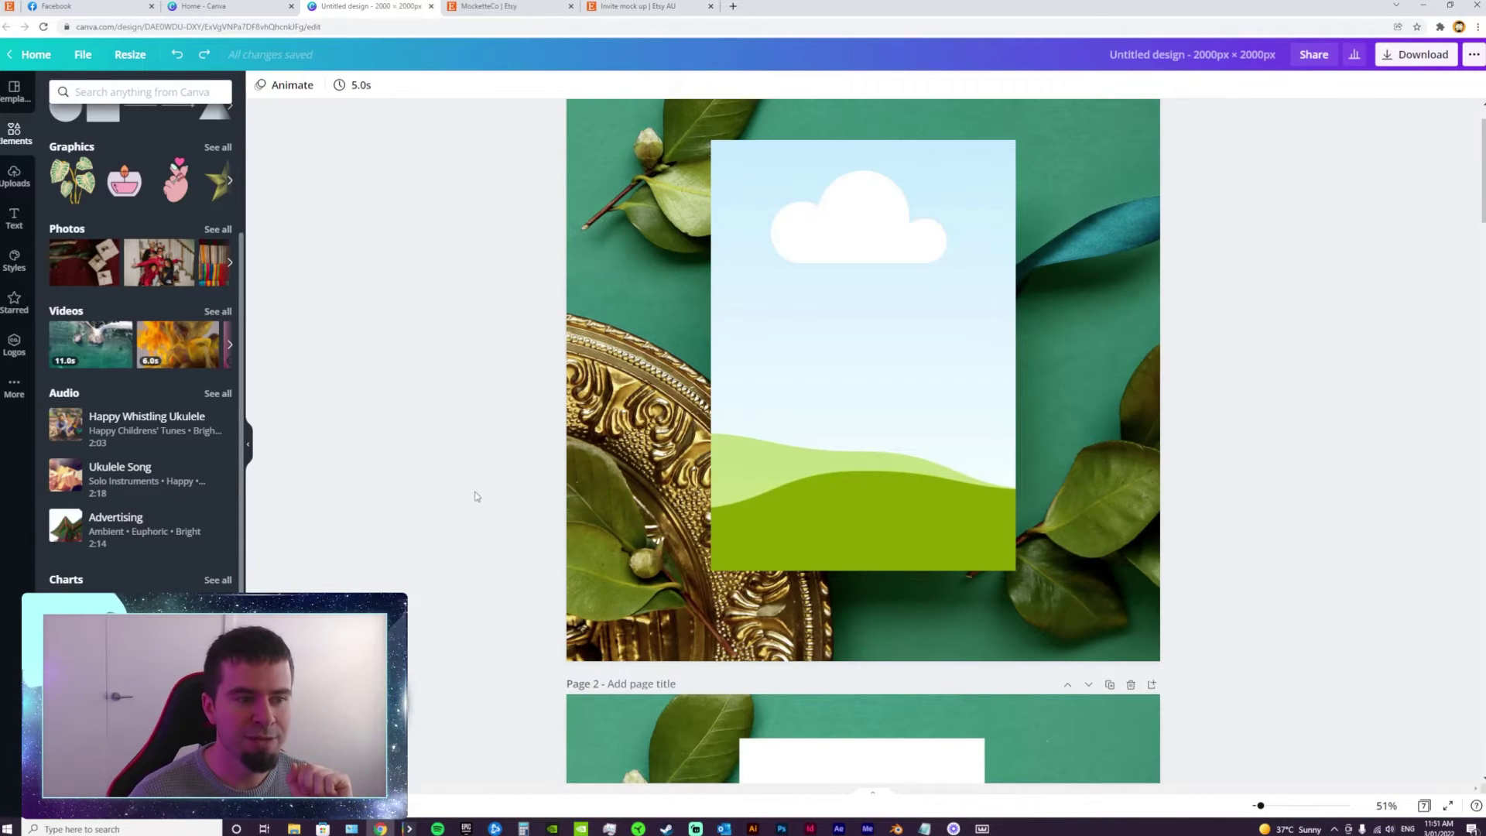
scroll(470, 507, "down", 7)
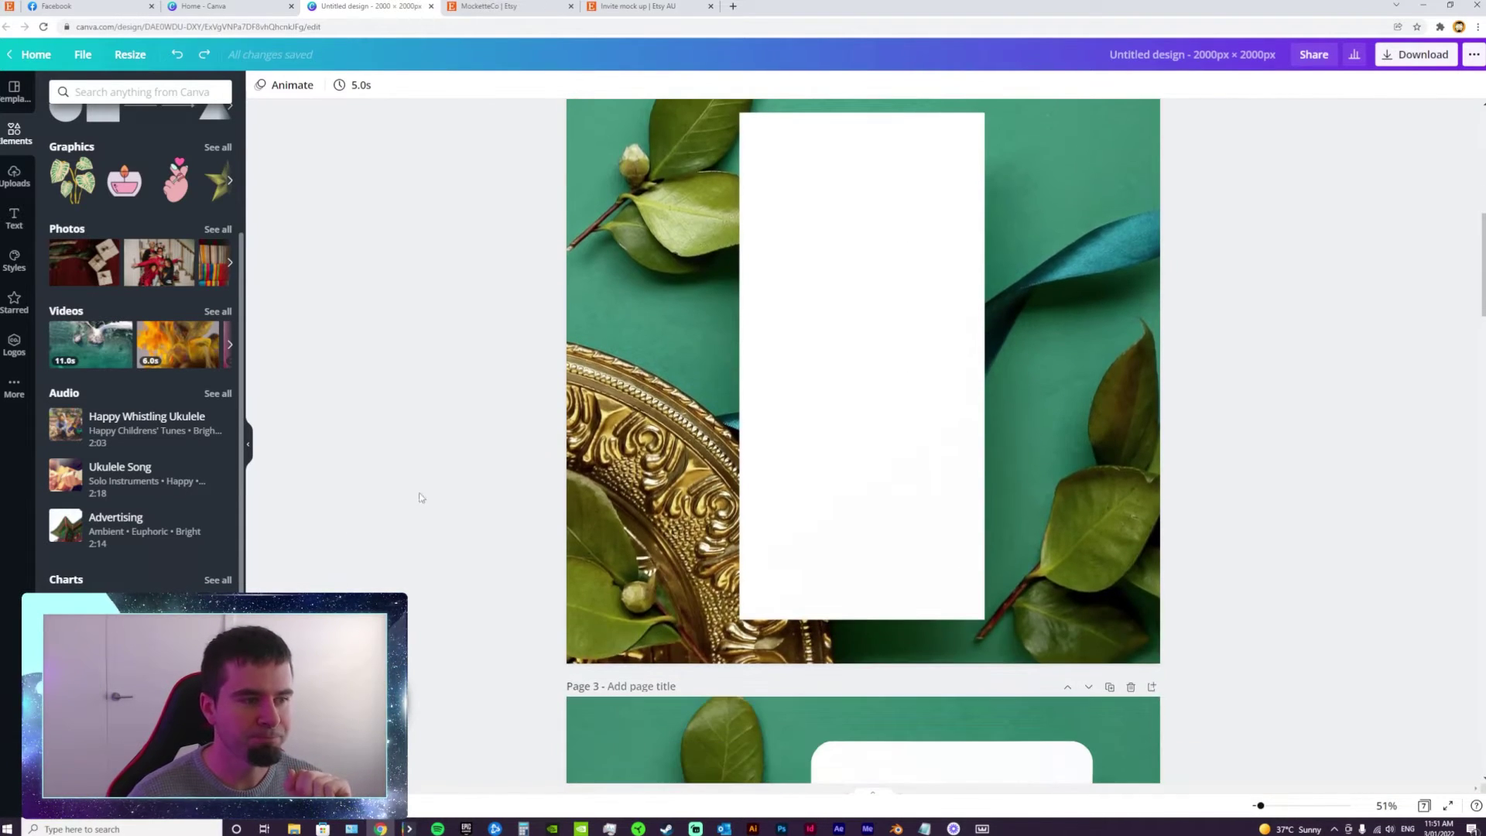
left_click_drag(579, 439, 801, 332)
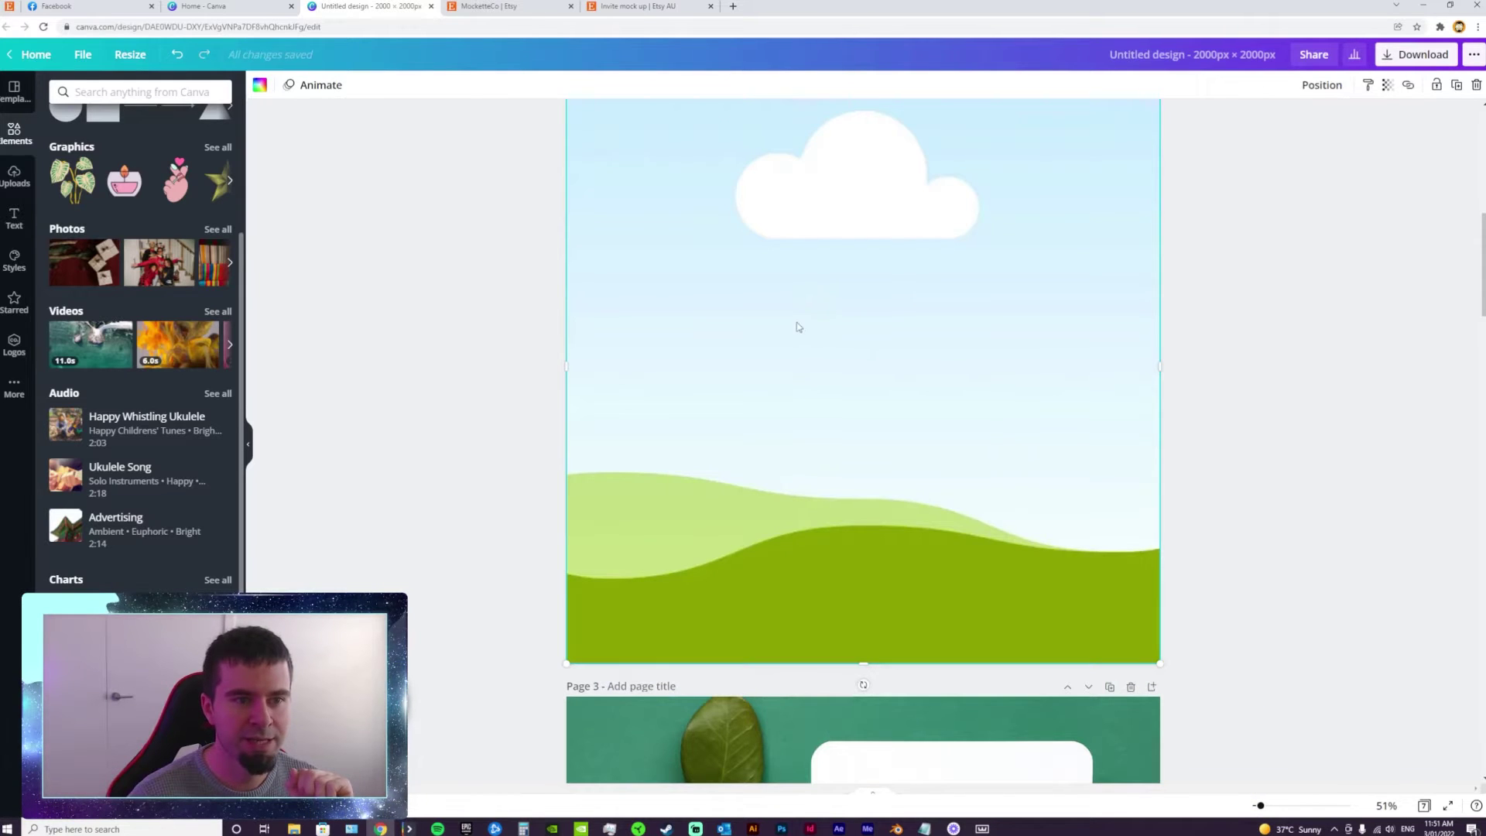
left_click_drag(719, 269, 802, 178)
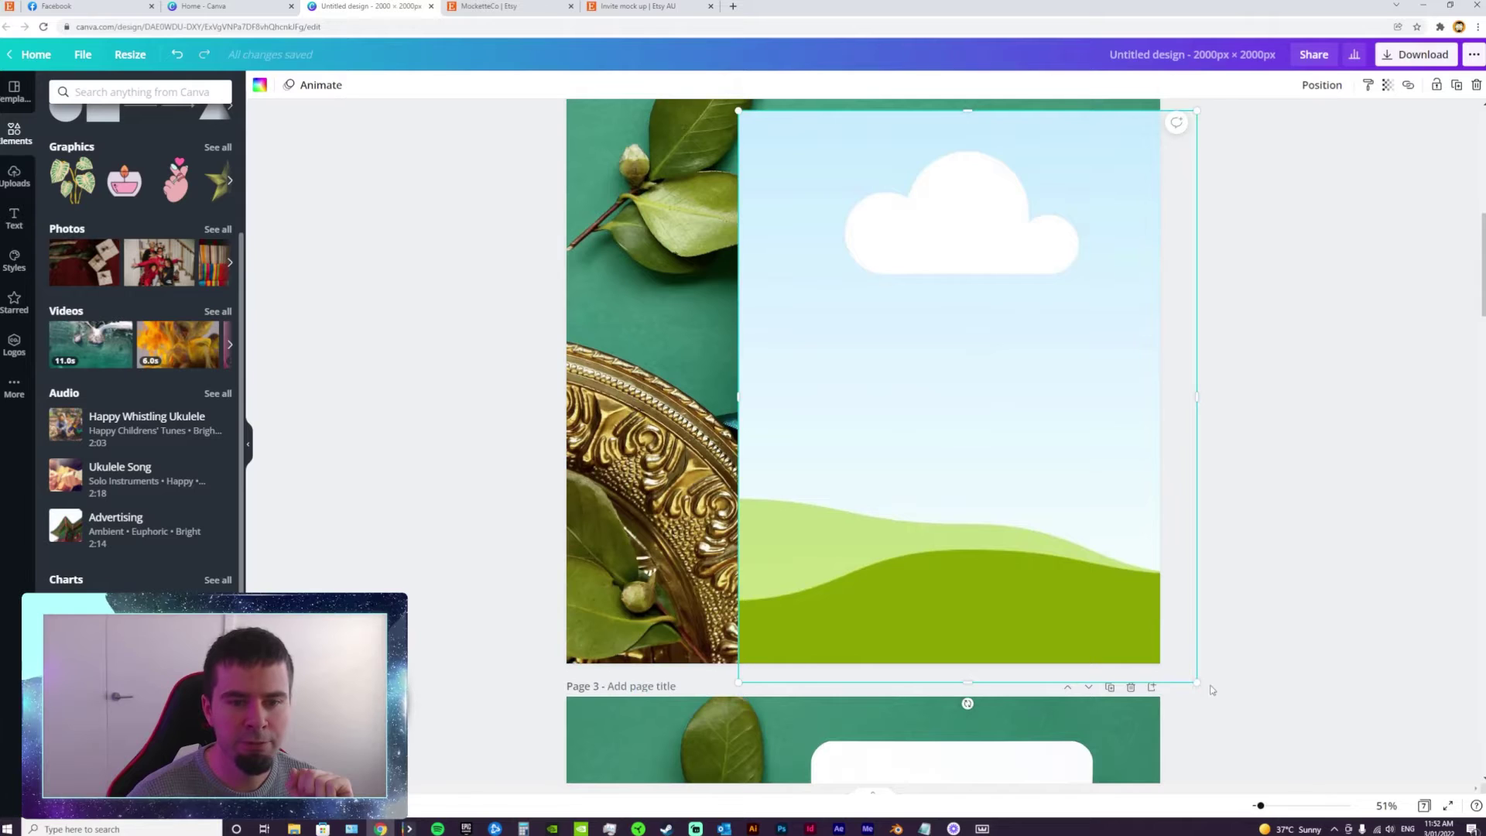
left_click_drag(1153, 631, 985, 621)
scroll(706, 550, "up", 2)
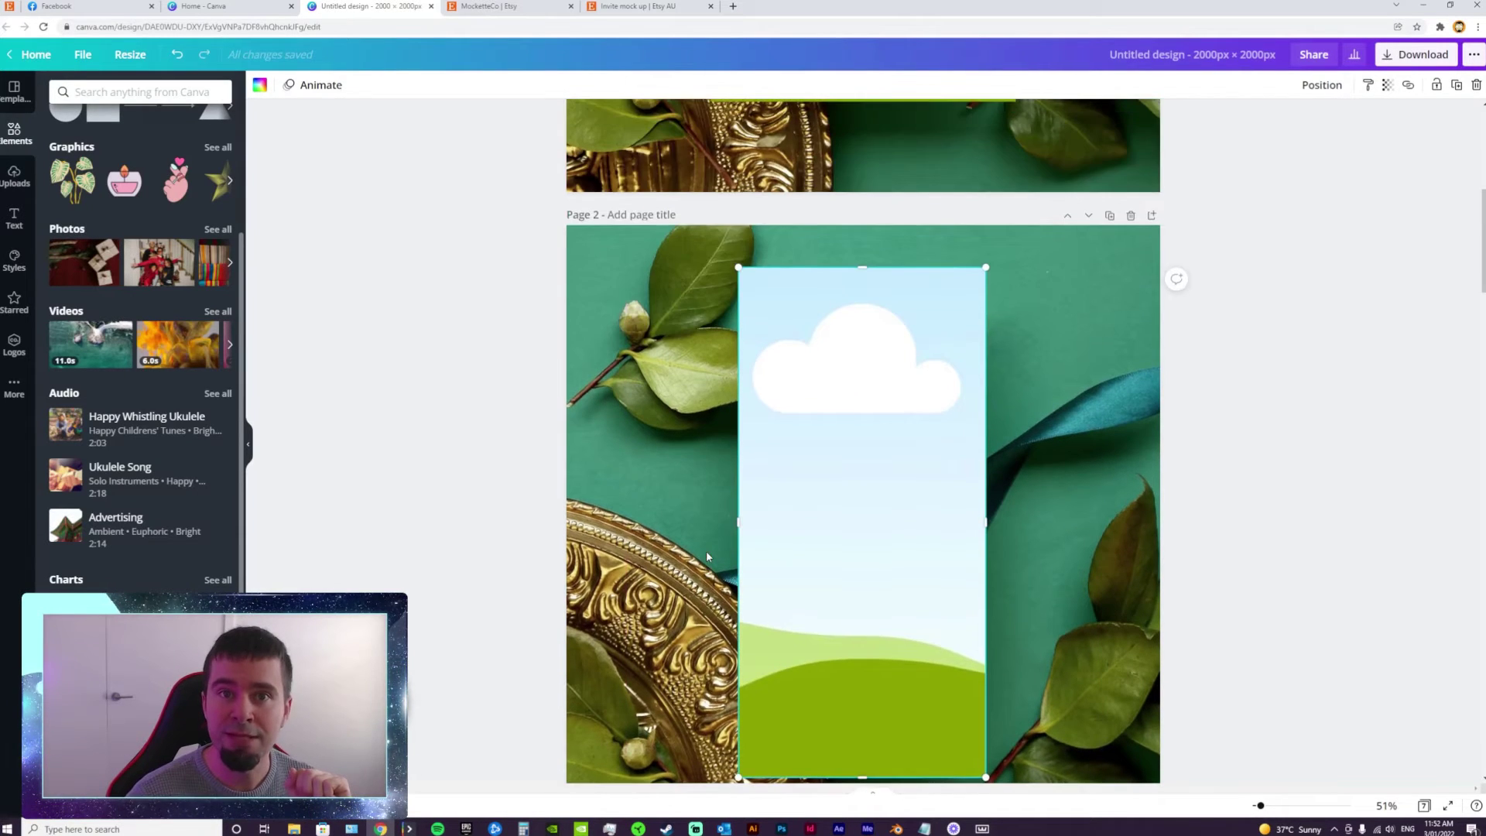
Step: Place a portrait frame with rounded corners on page 3 and enlarge it to the width of the white card on the stick
scroll(706, 550, "down", 10)
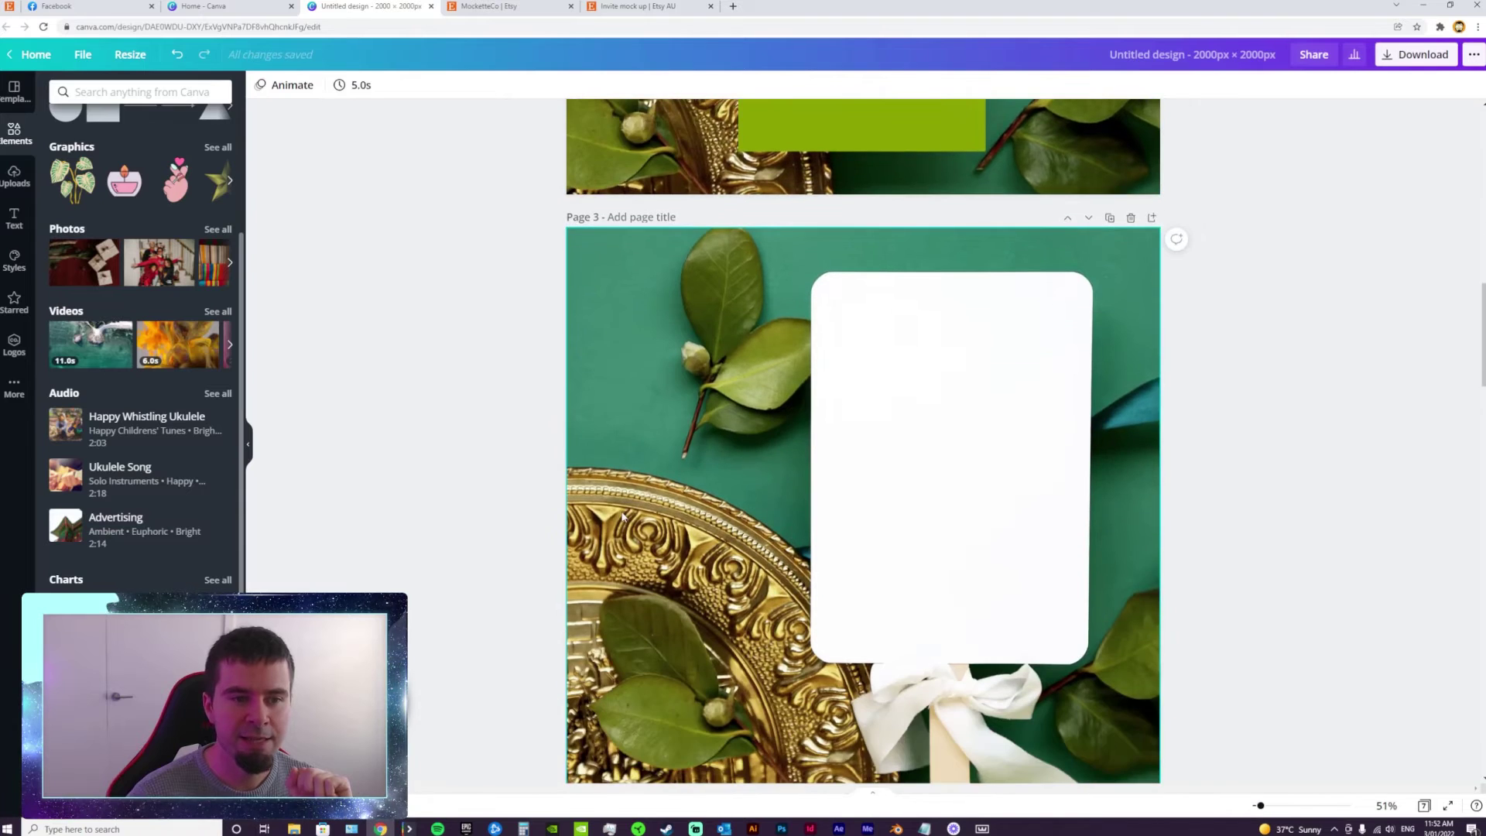
scroll(608, 509, "up", 2)
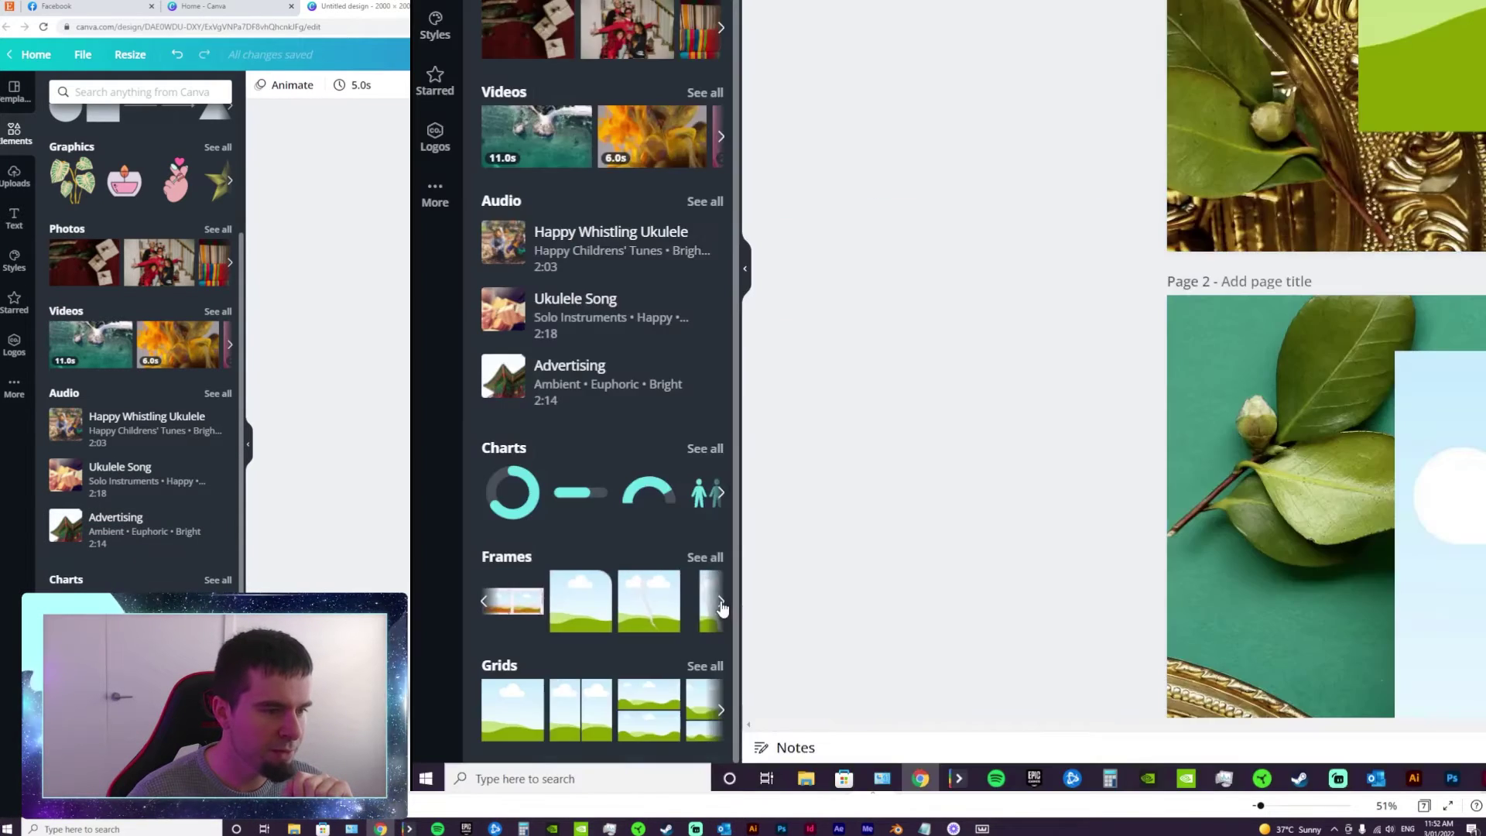
left_click(722, 607)
left_click(722, 607)
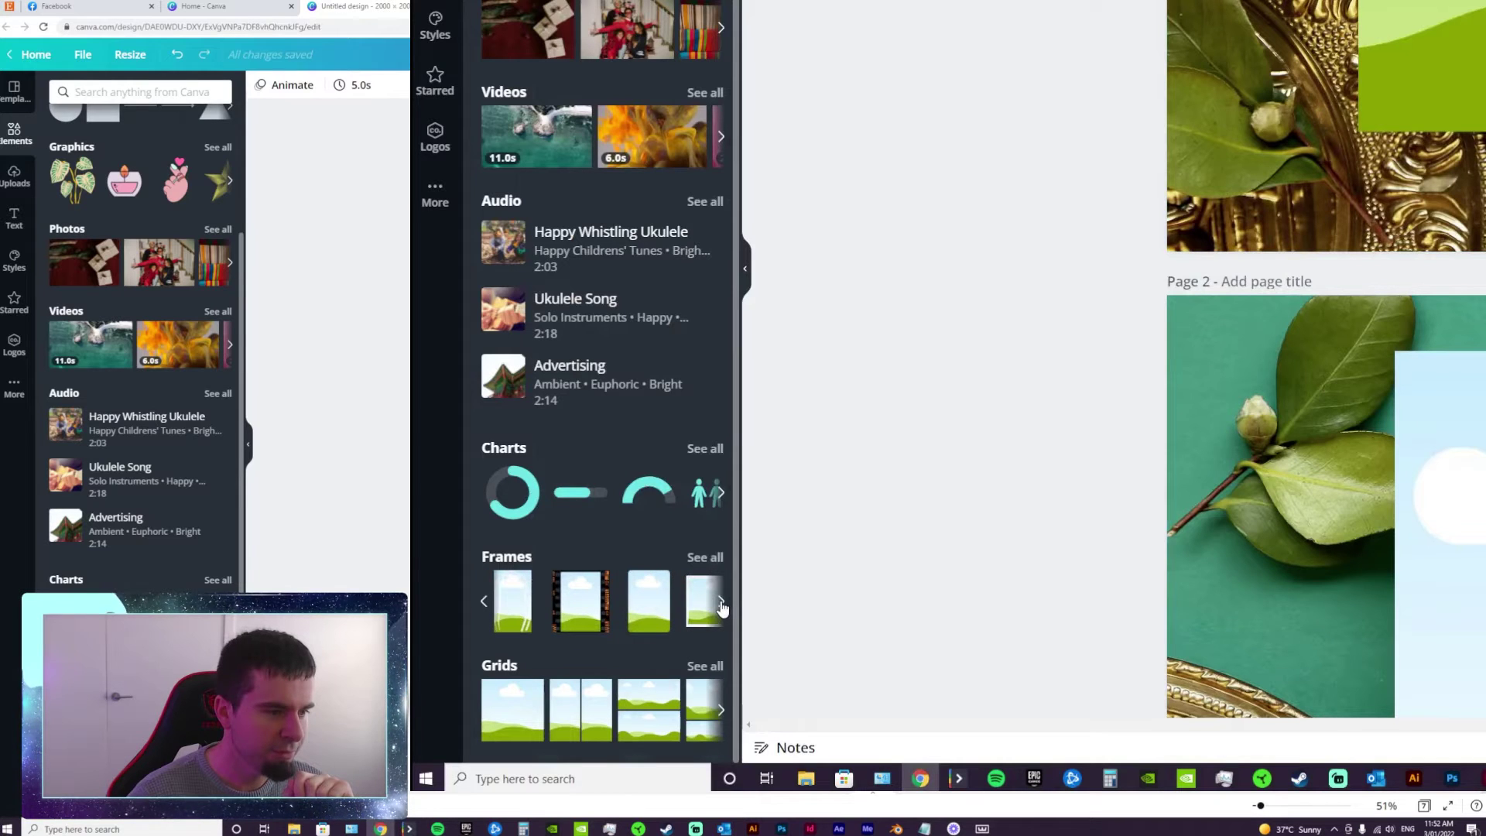
left_click_drag(651, 617, 742, 603)
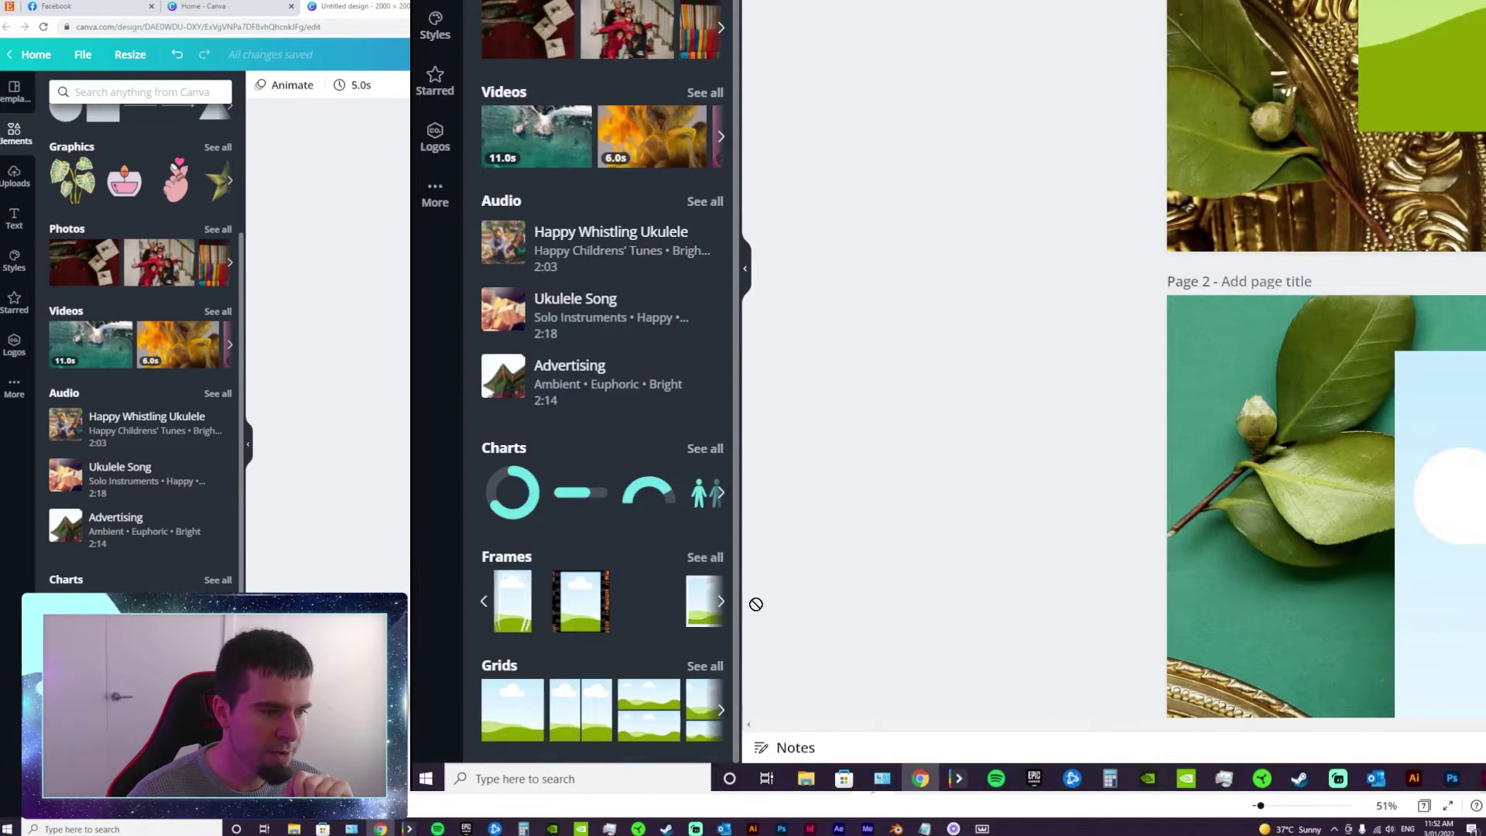
left_click_drag(458, 588, 886, 462)
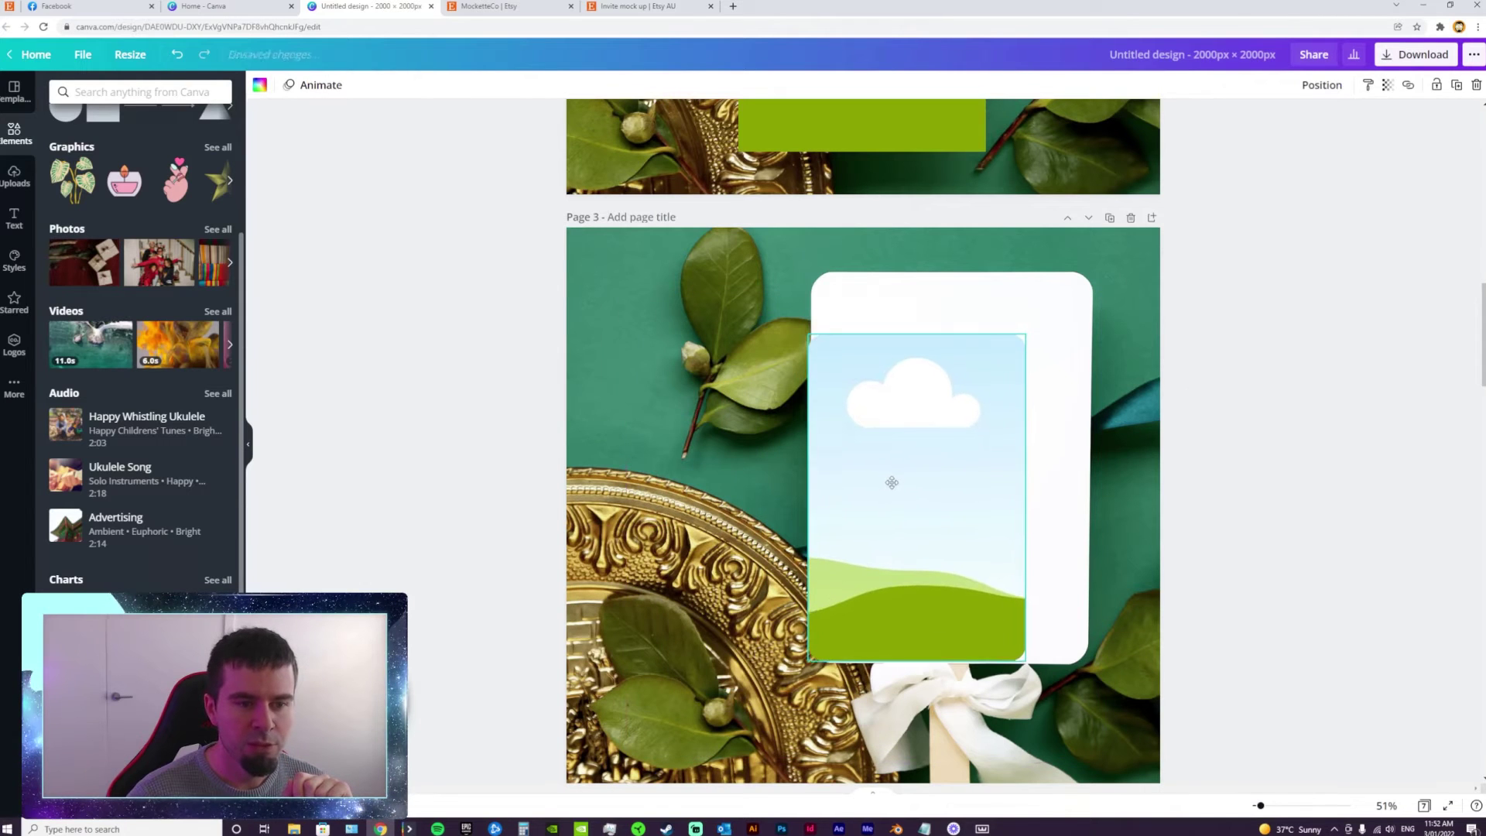
left_click_drag(1023, 333, 1092, 243)
left_click(1011, 313)
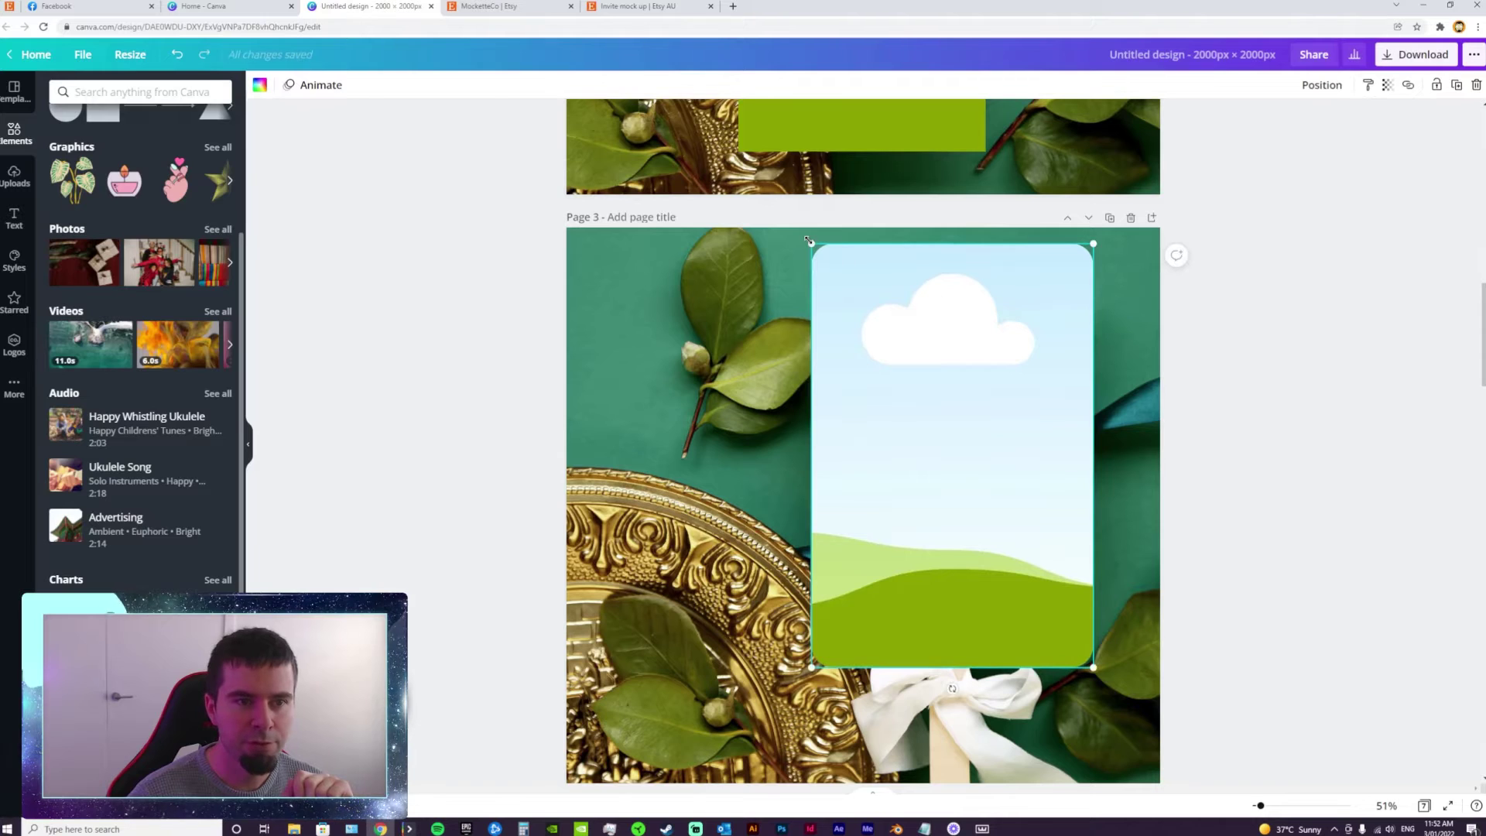
Step: Fine-tune the rounded frame on page 3 to about 960 x 1440 px so it covers the white card's side edges
left_click_drag(808, 241, 810, 243)
left_click_drag(919, 318, 915, 318)
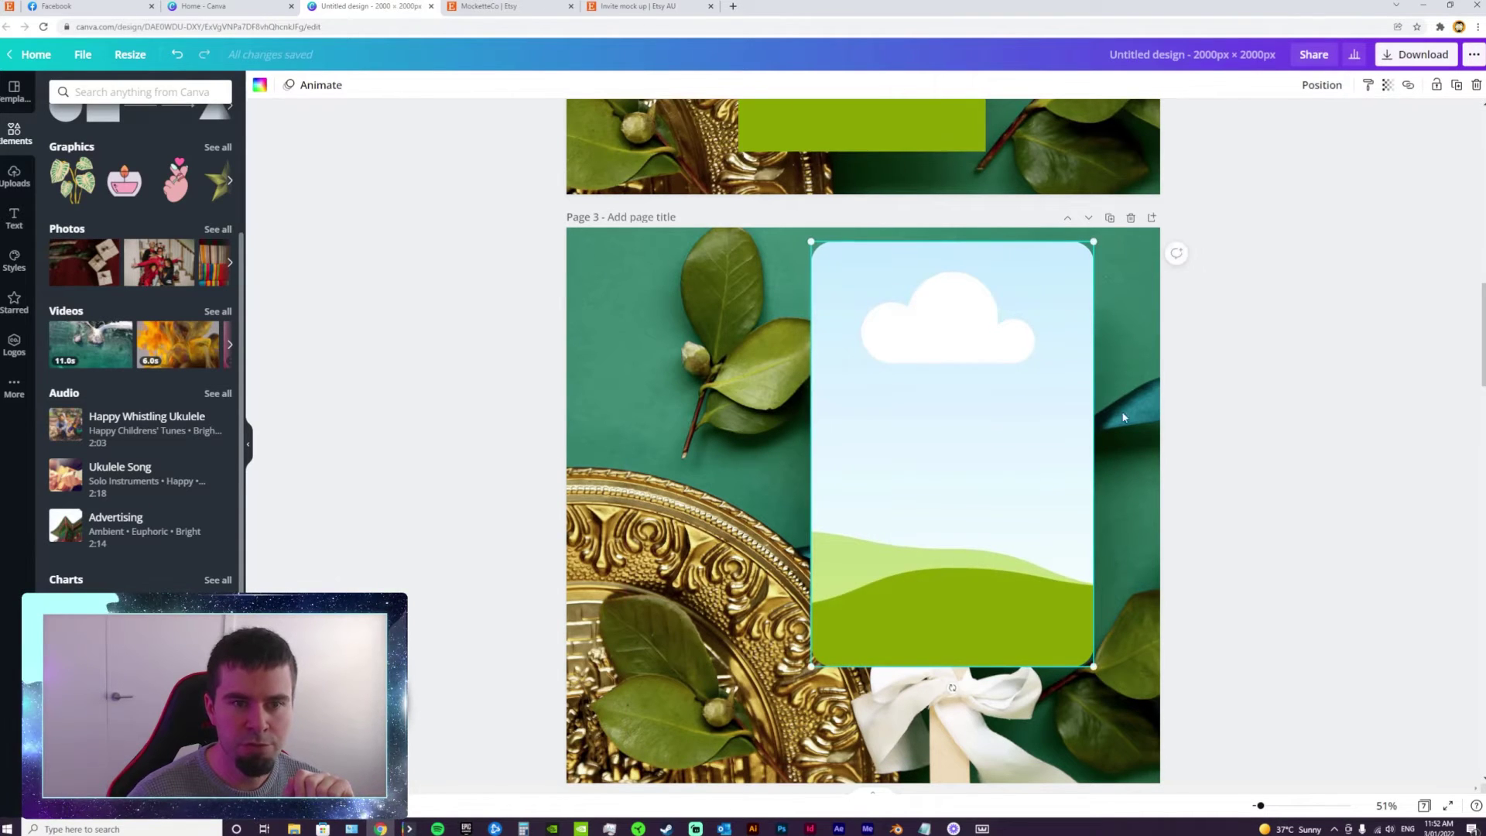
left_click(1300, 453)
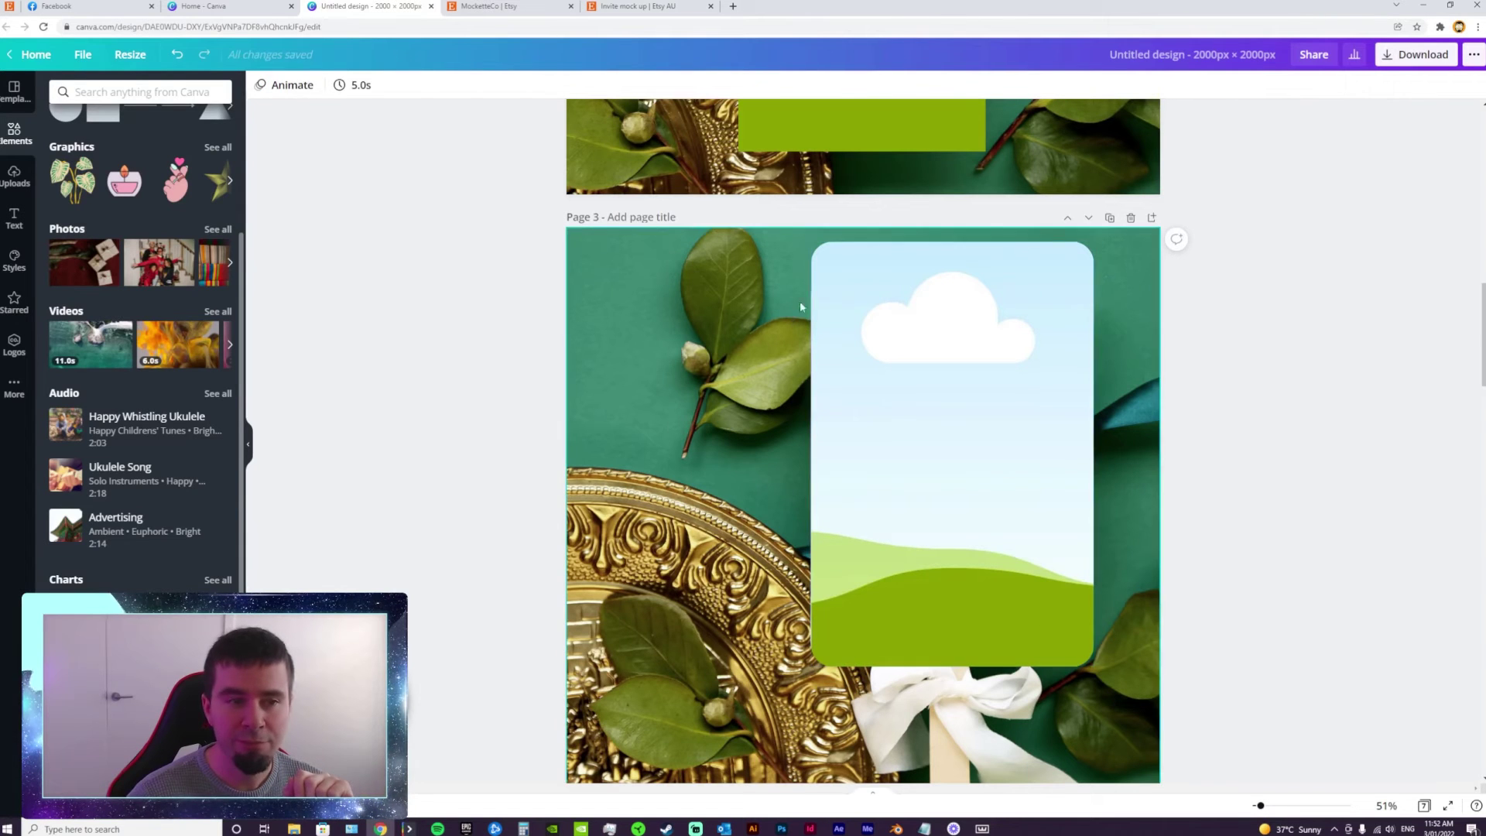
left_click(812, 259)
left_click_drag(810, 244, 804, 244)
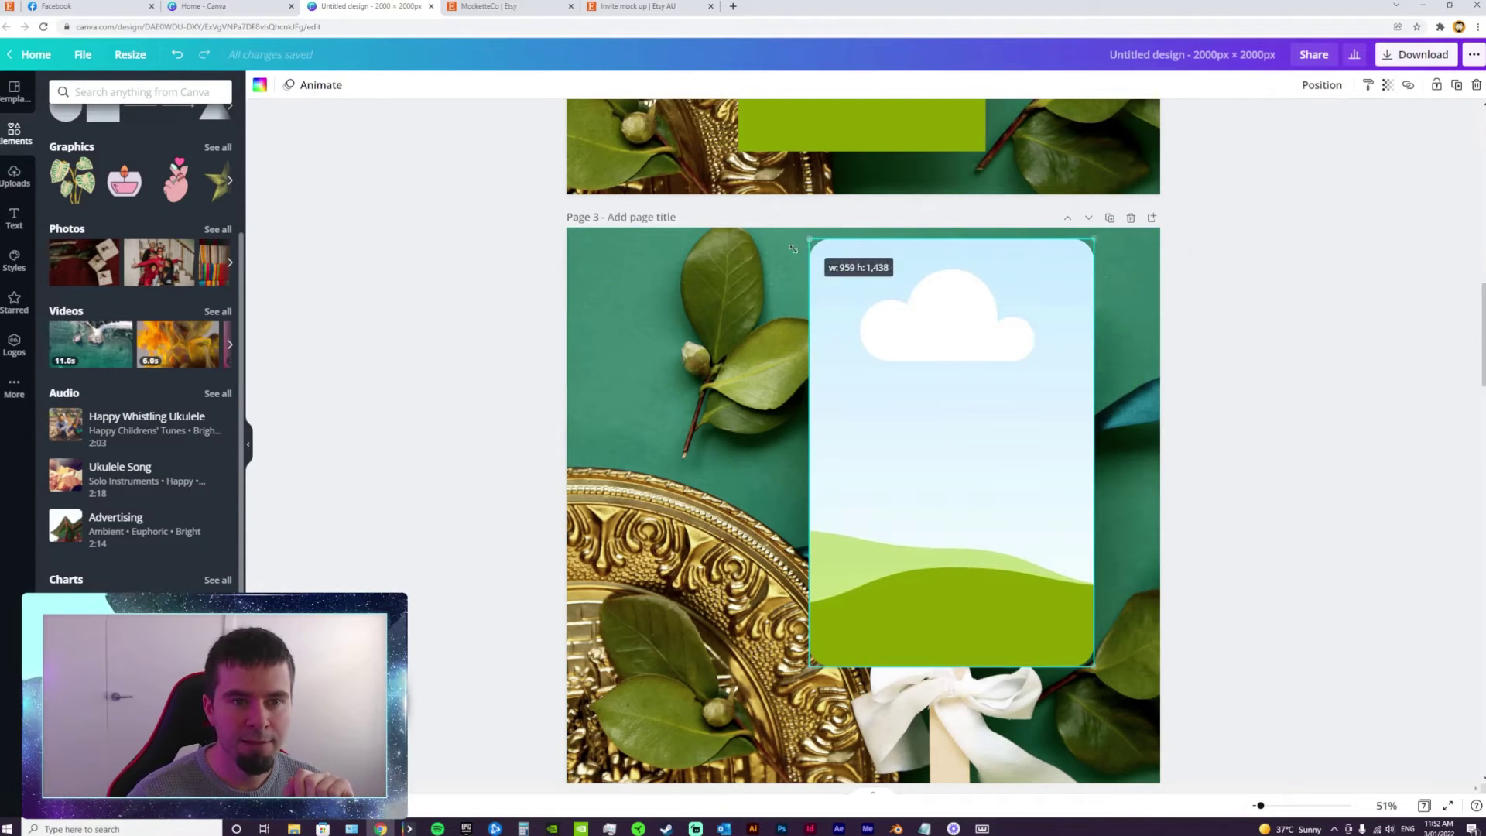
left_click(443, 424)
Step: Place a rectangular frame on page 5 and resize it to cover the lower of the two white cards
scroll(675, 498, "down", 8)
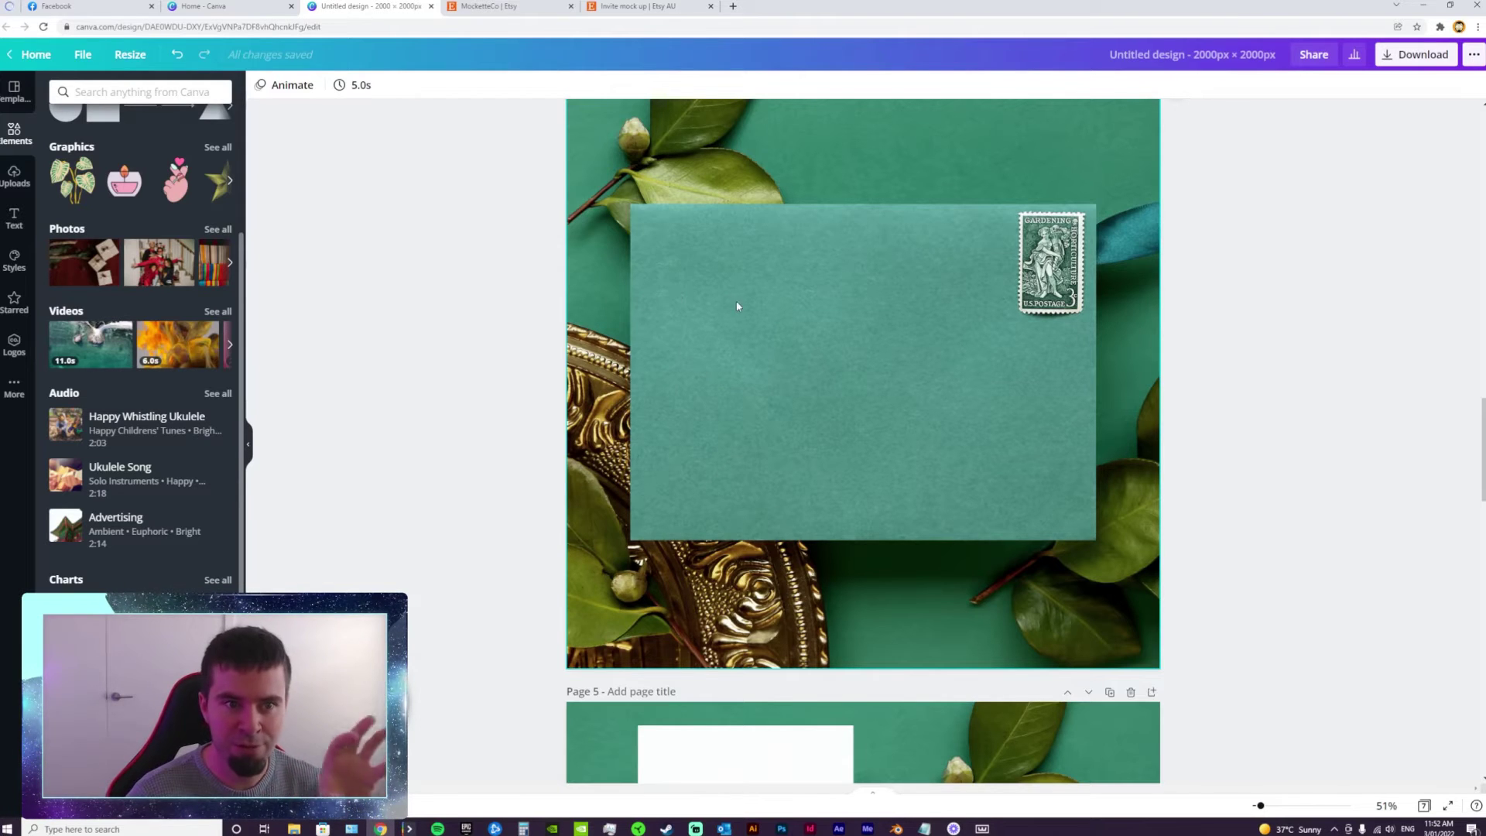
scroll(700, 370, "down", 7)
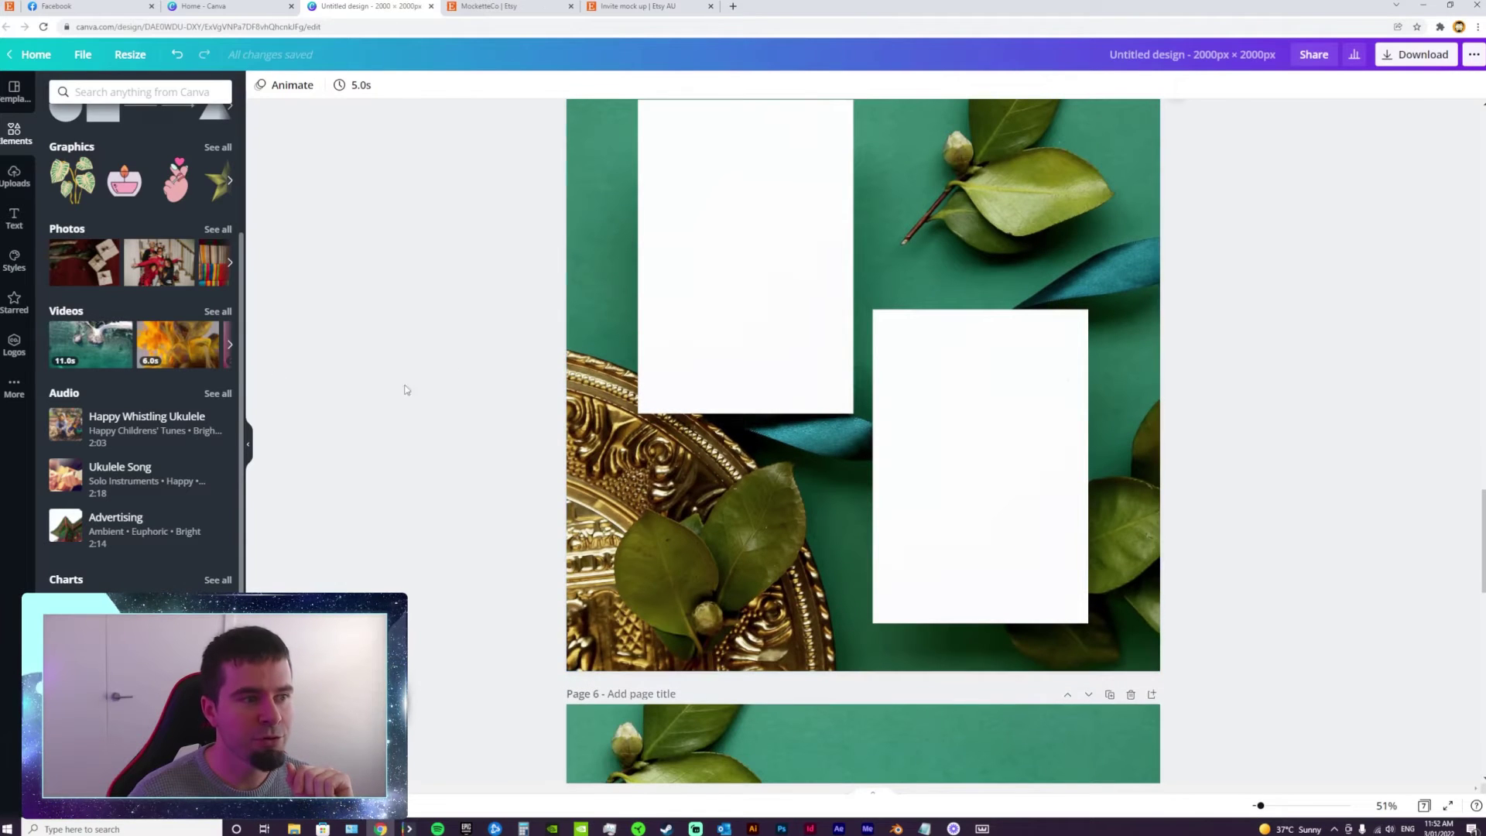
left_click_drag(753, 451, 817, 392)
left_click_drag(572, 677, 898, 484)
left_click_drag(978, 361, 883, 555)
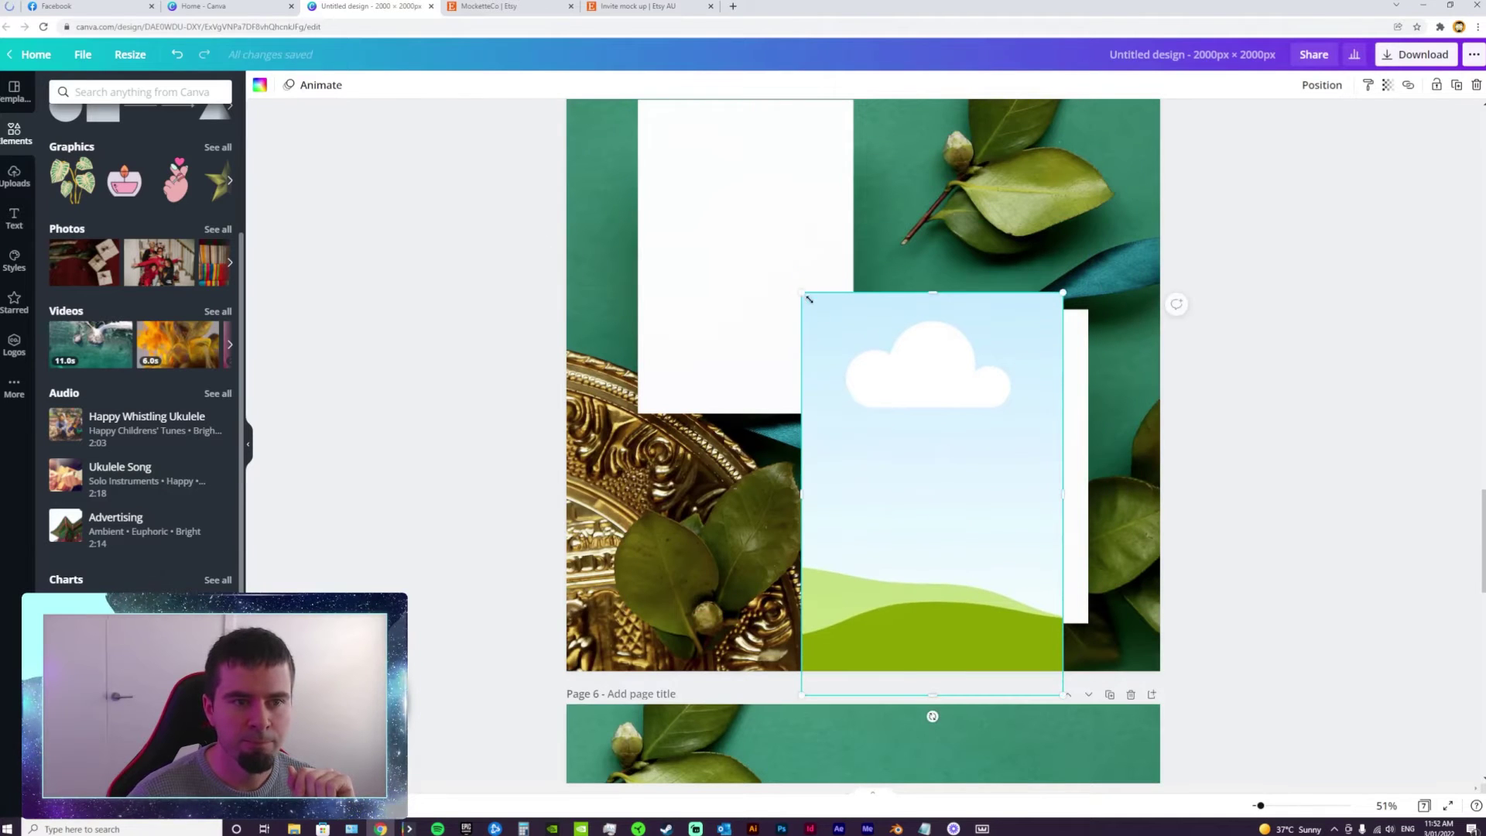
left_click_drag(802, 293, 902, 398)
left_click_drag(982, 458, 1005, 370)
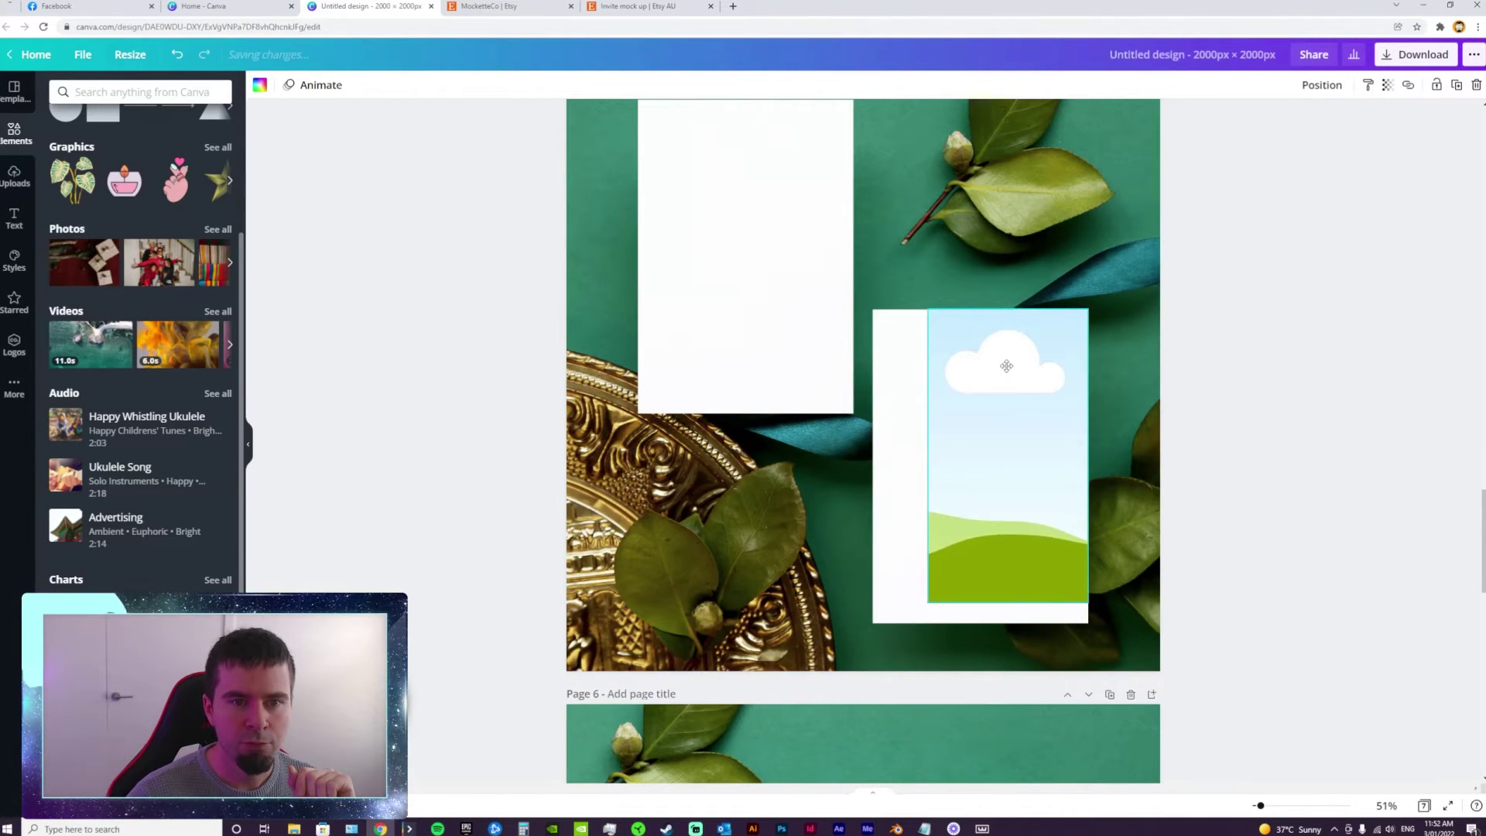
left_click_drag(925, 612, 870, 623)
Step: Duplicate the page 5 frame and position the copy over the upper white card
left_click_drag(964, 529, 683, 344)
scroll(732, 481, "up", 2)
left_click_drag(732, 482, 753, 390)
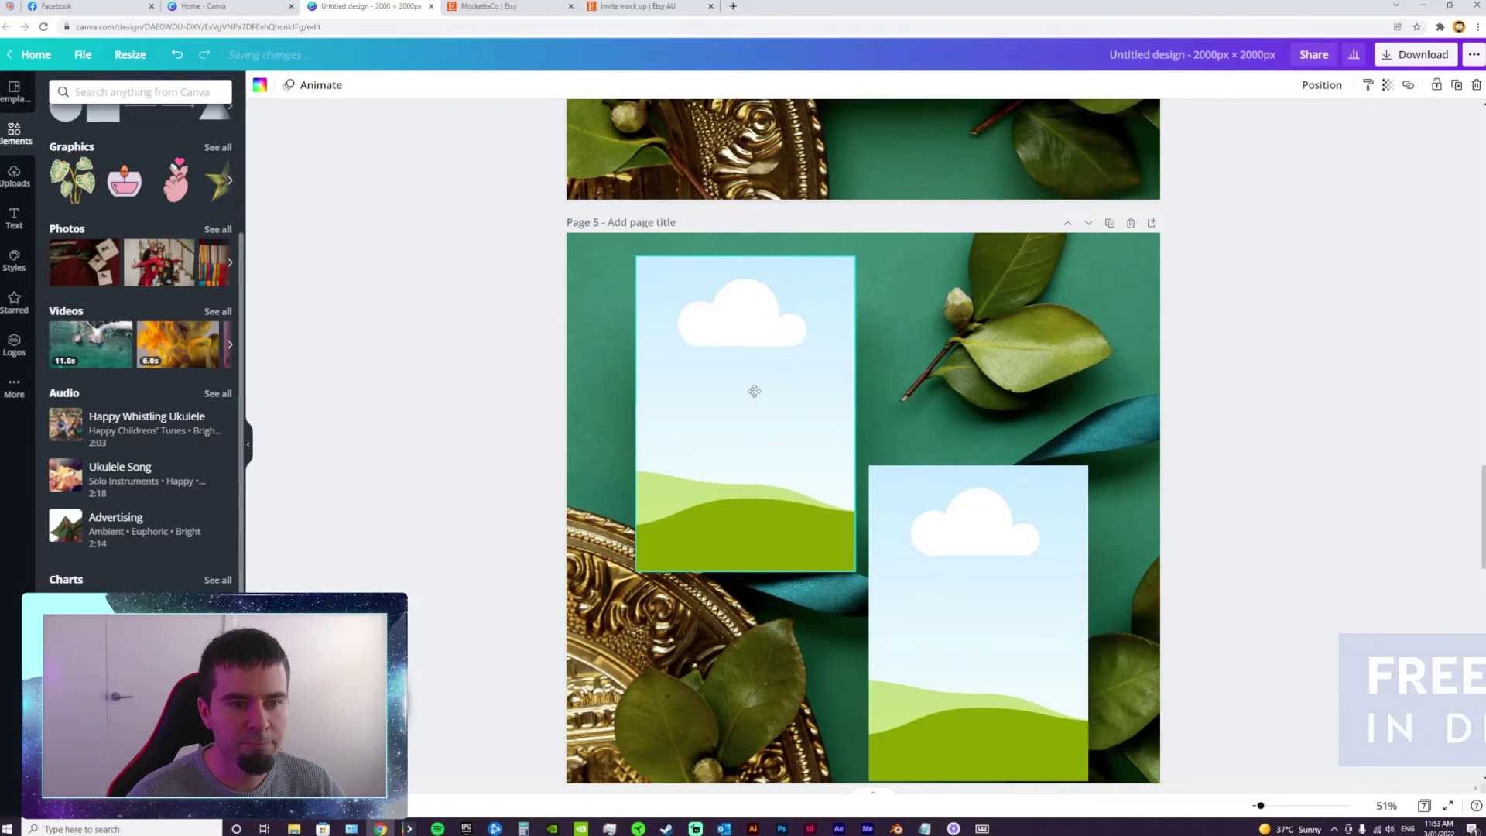
left_click(634, 513)
Step: Place a rectangular frame on page 6 and resize it to cover the white landscape card
scroll(855, 464, "down", 2)
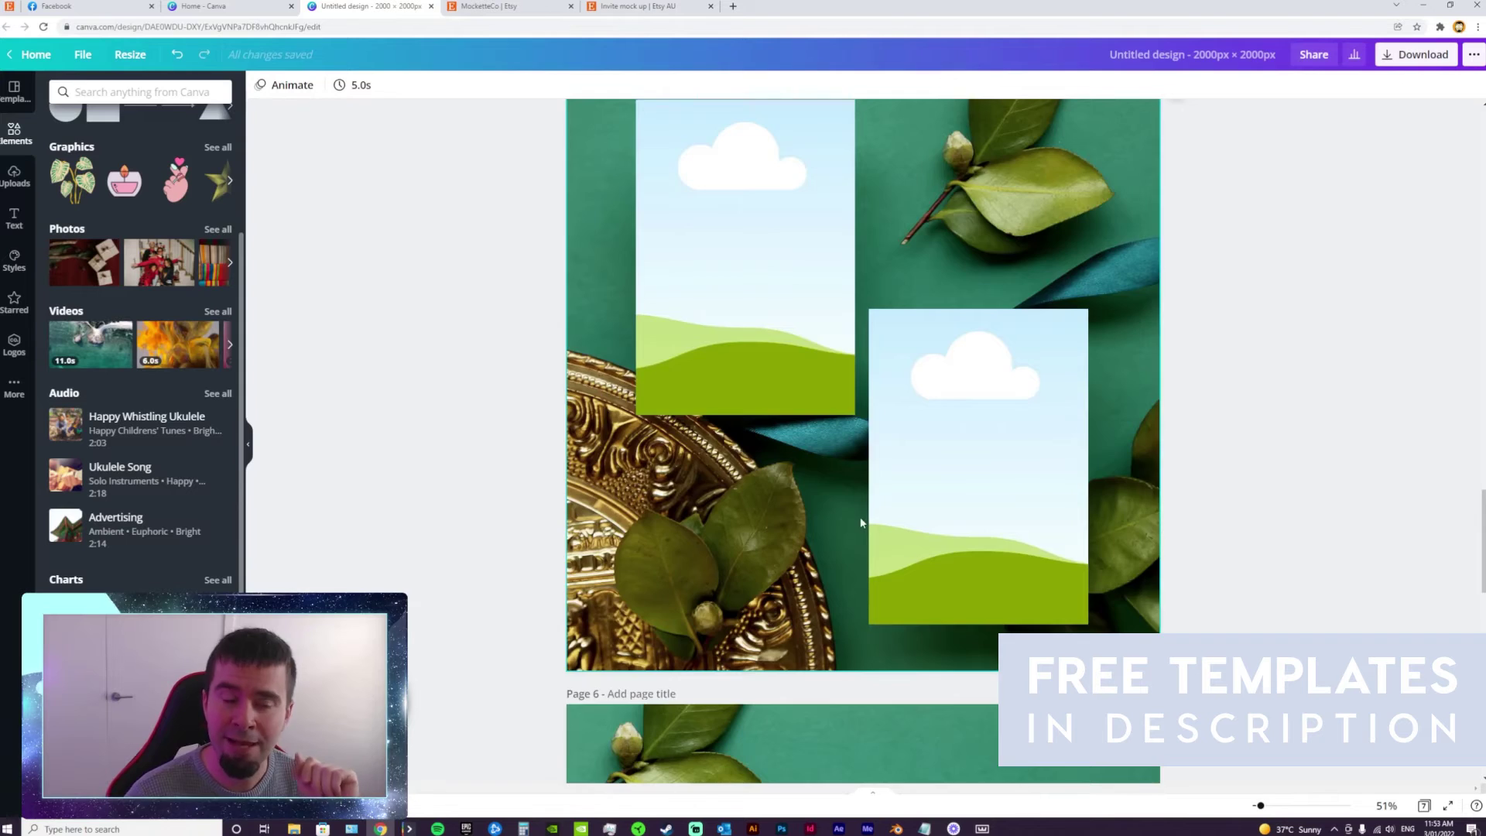
scroll(855, 519, "down", 8)
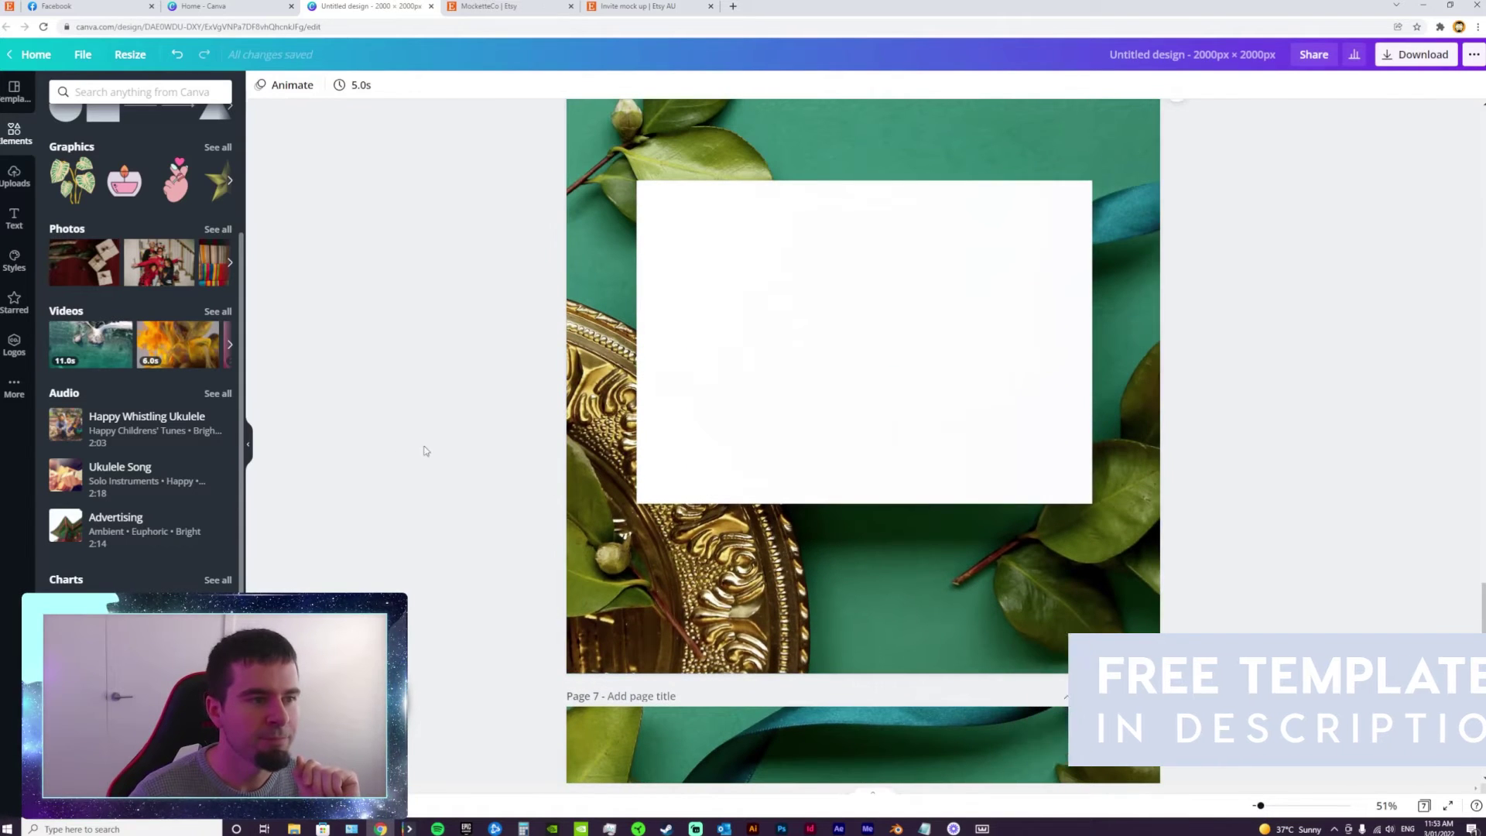
scroll(178, 464, "up", 3)
scroll(155, 586, "down", 1)
scroll(155, 587, "down", 1)
left_click_drag(155, 587, 727, 307)
left_click_drag(566, 676, 783, 375)
left_click_drag(899, 232, 756, 335)
left_click_drag(1011, 201, 1094, 179)
left_click(952, 607)
Step: Place a square frame on page 7, shrink it to about a quarter of the page width, and move it near the centre
scroll(918, 547, "down", 6)
left_click(910, 554)
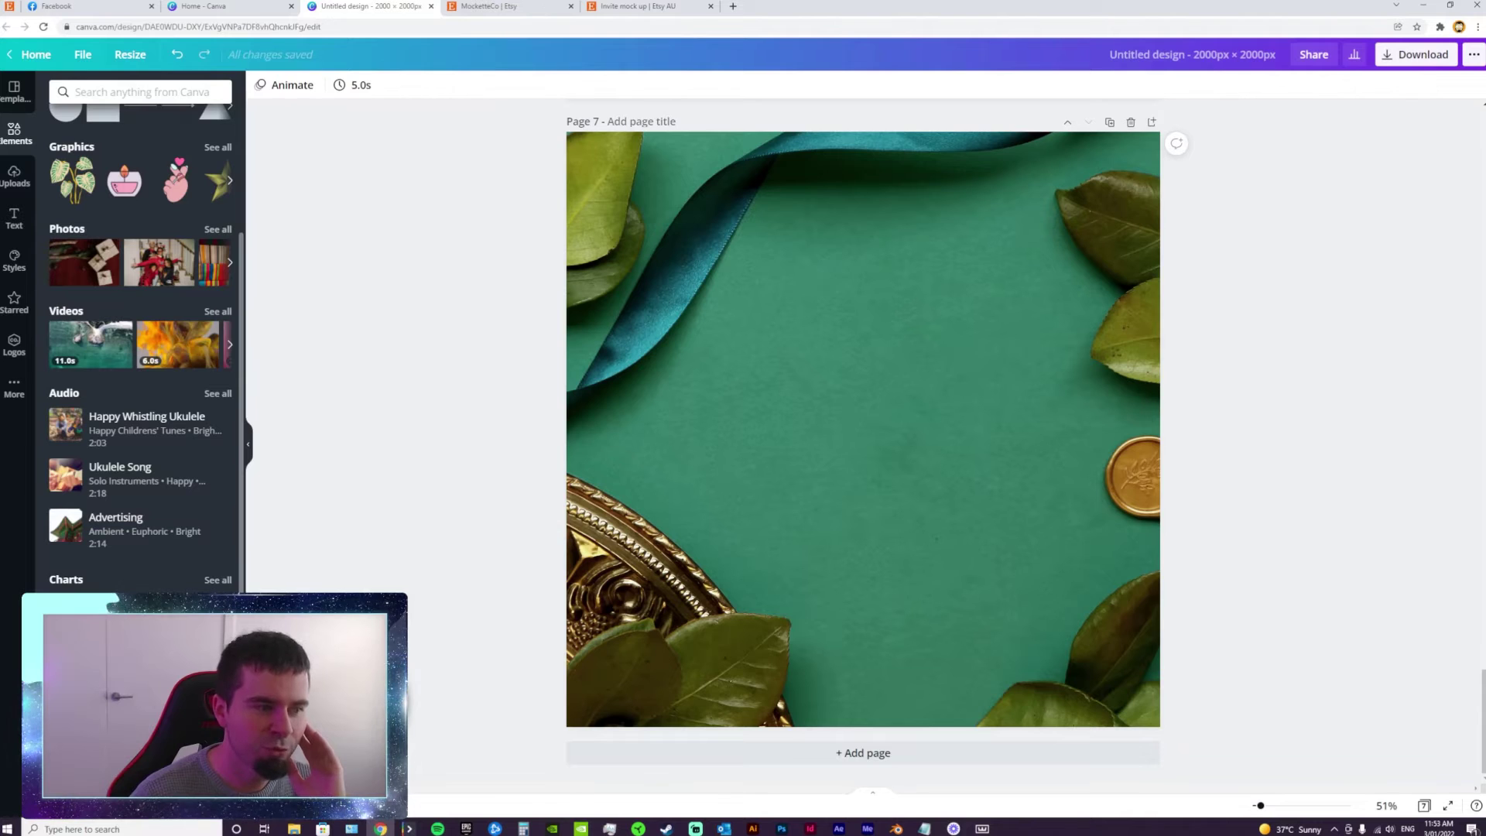
left_click_drag(74, 780, 774, 413)
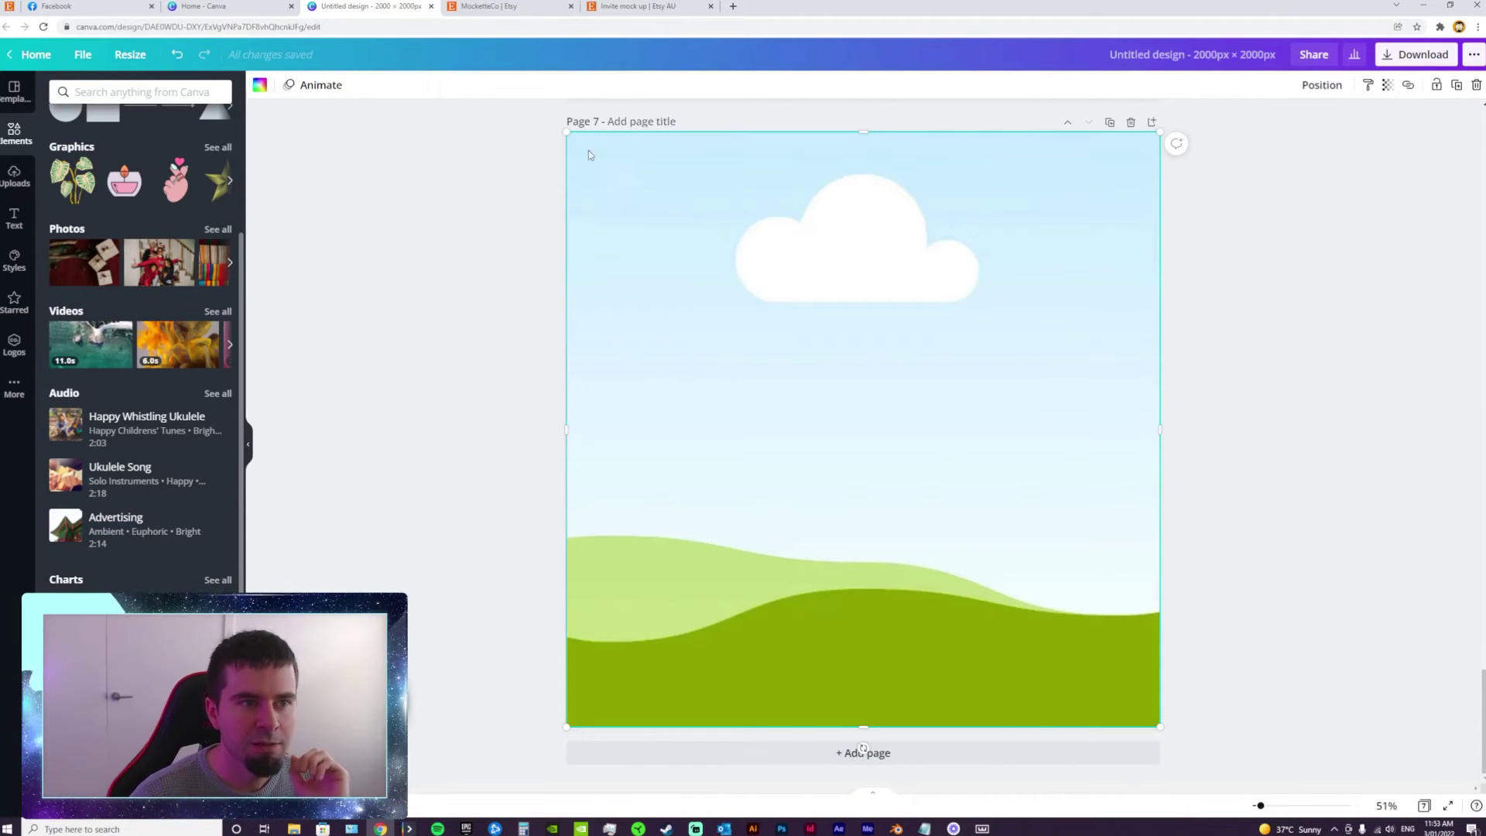
left_click_drag(568, 133, 1011, 579)
left_click_drag(1060, 631, 817, 472)
Step: Duplicate the small square frame twice on page 7, placing one copy above and one below the original
left_click_drag(916, 352, 931, 304)
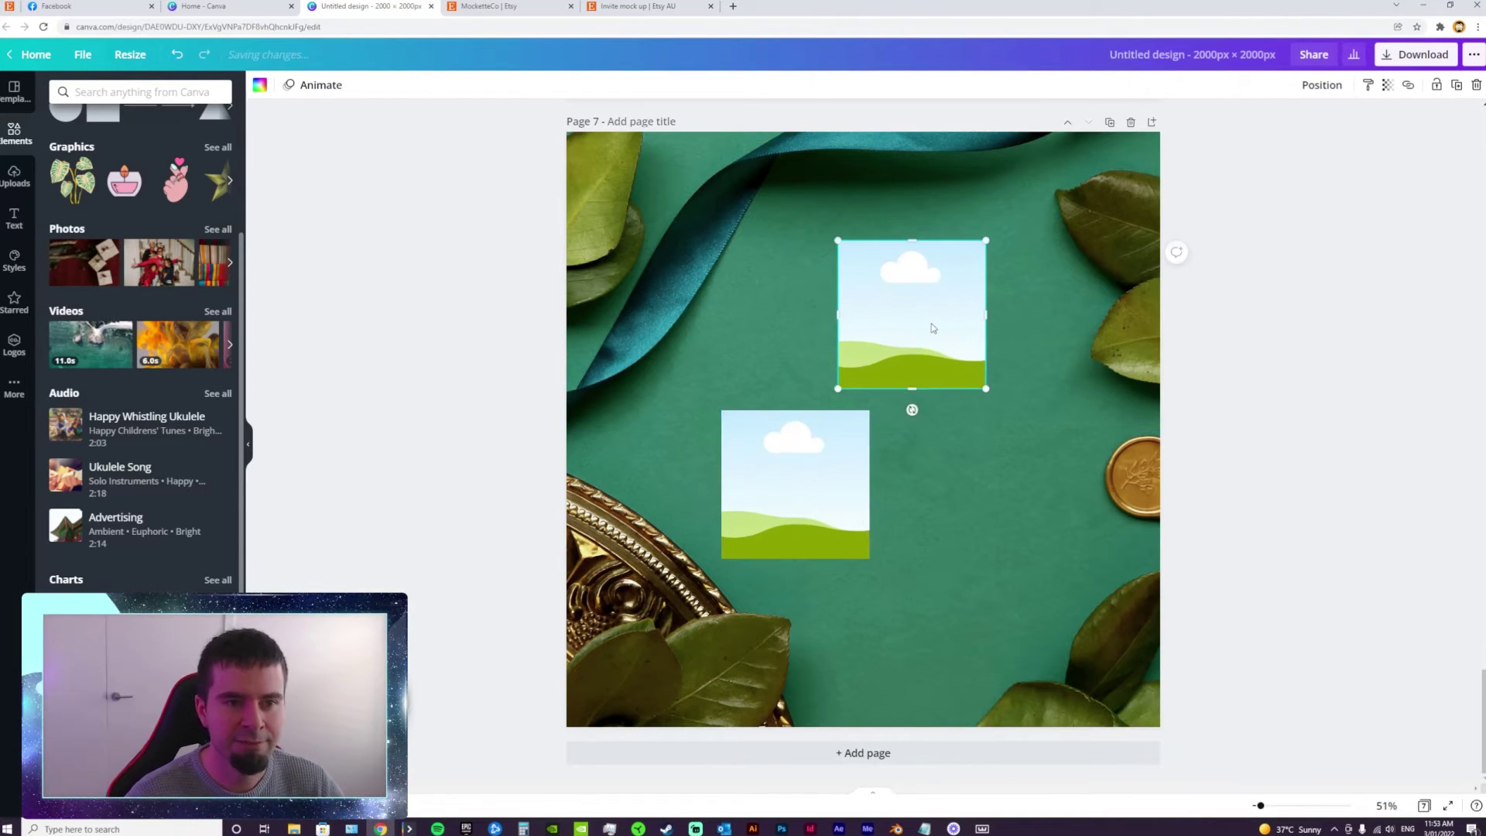
left_click(851, 526)
key("ctrl+d")
left_click_drag(863, 526, 953, 591)
Step: Rotate the three square frames on page 7 to different angles for a scattered look, and return to page 1
left_click_drag(923, 685, 882, 670)
left_click(821, 532)
left_click_drag(796, 580, 815, 579)
left_click(898, 364)
left_click_drag(910, 404, 910, 416)
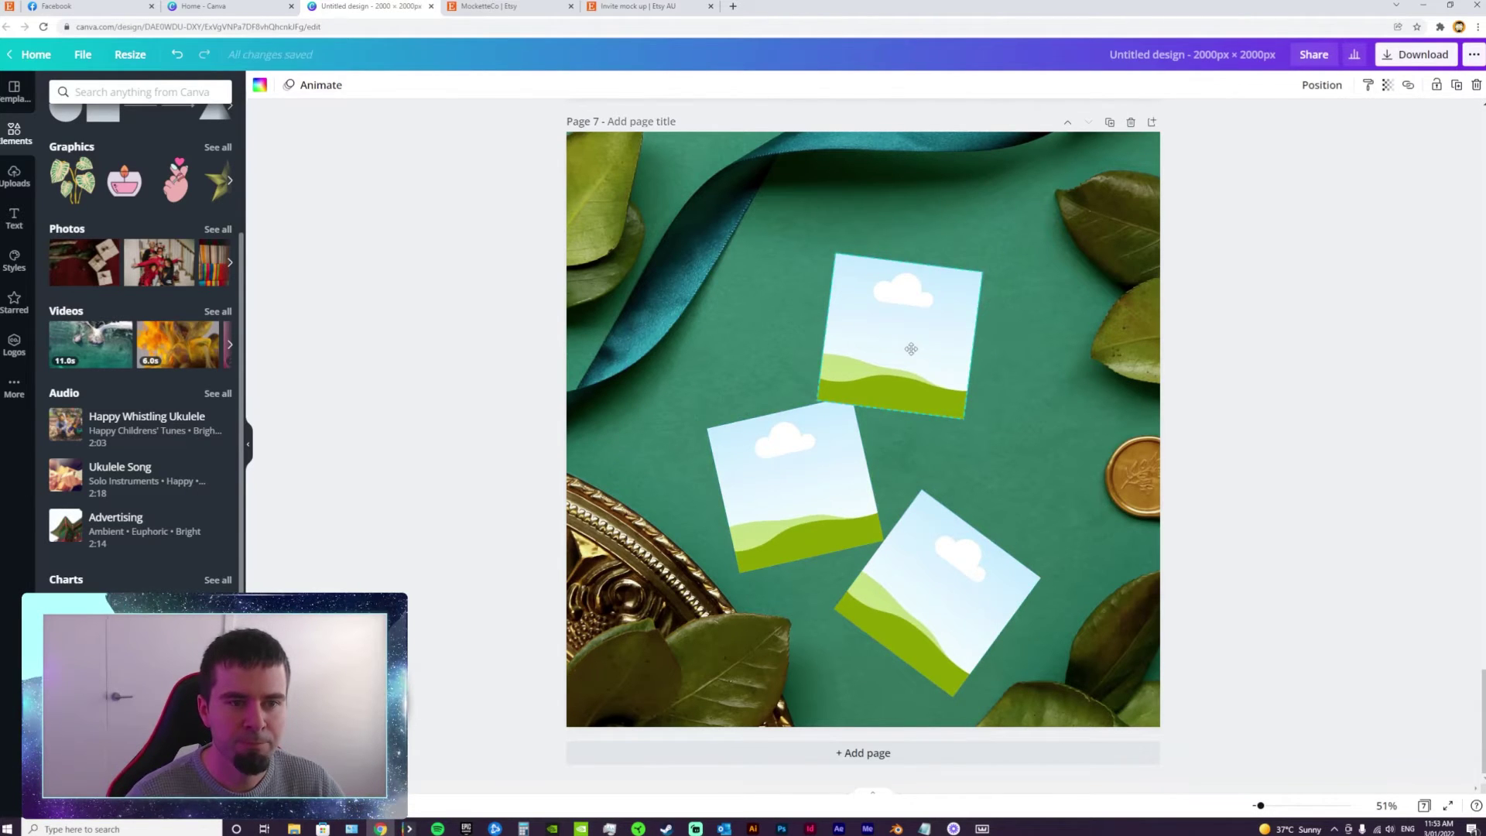
left_click(1308, 428)
scroll(963, 685, "up", 20)
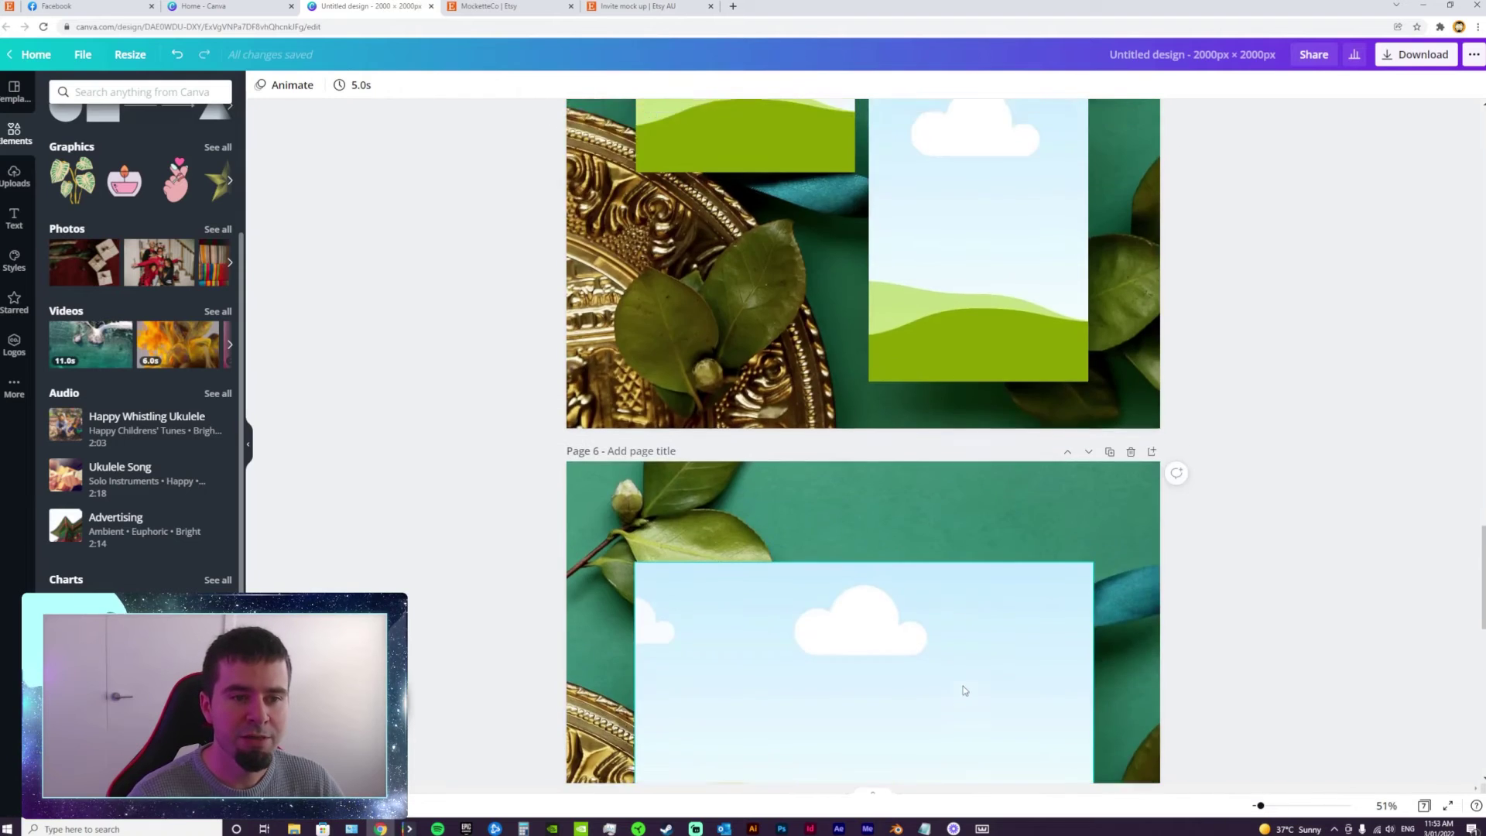
scroll(963, 685, "up", 5)
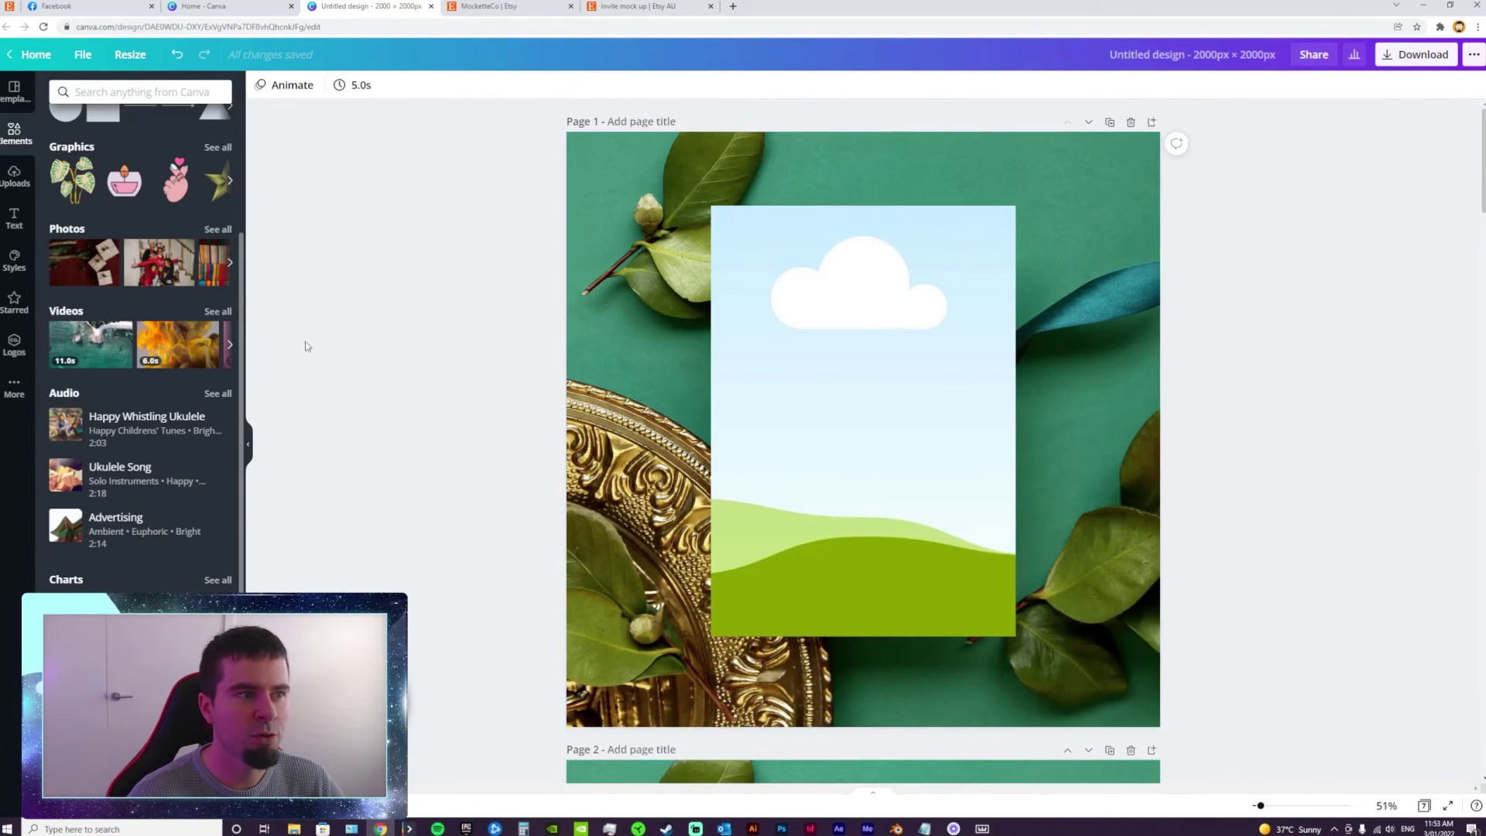
left_click(85, 57)
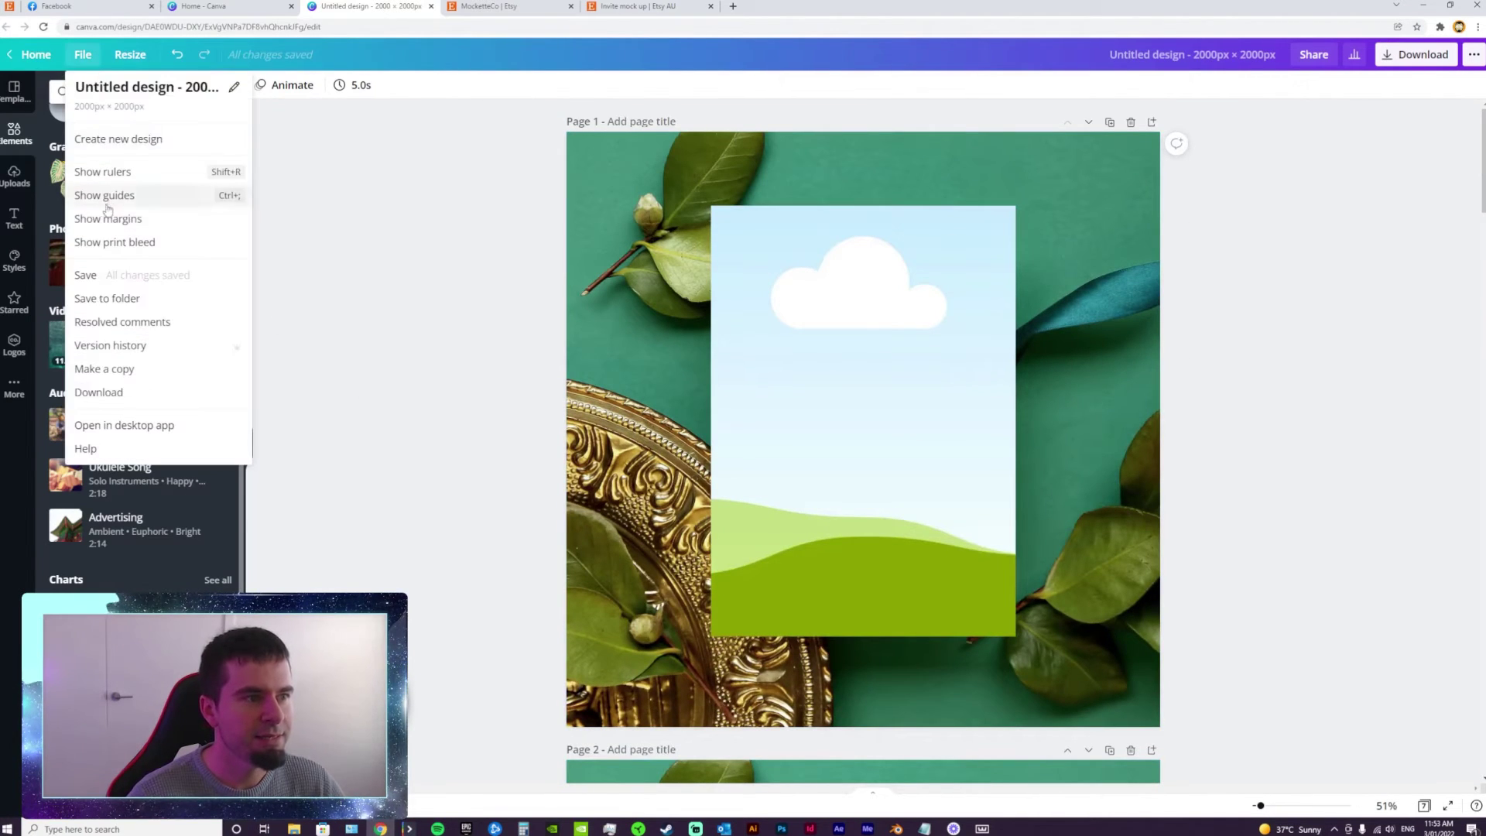
left_click(327, 299)
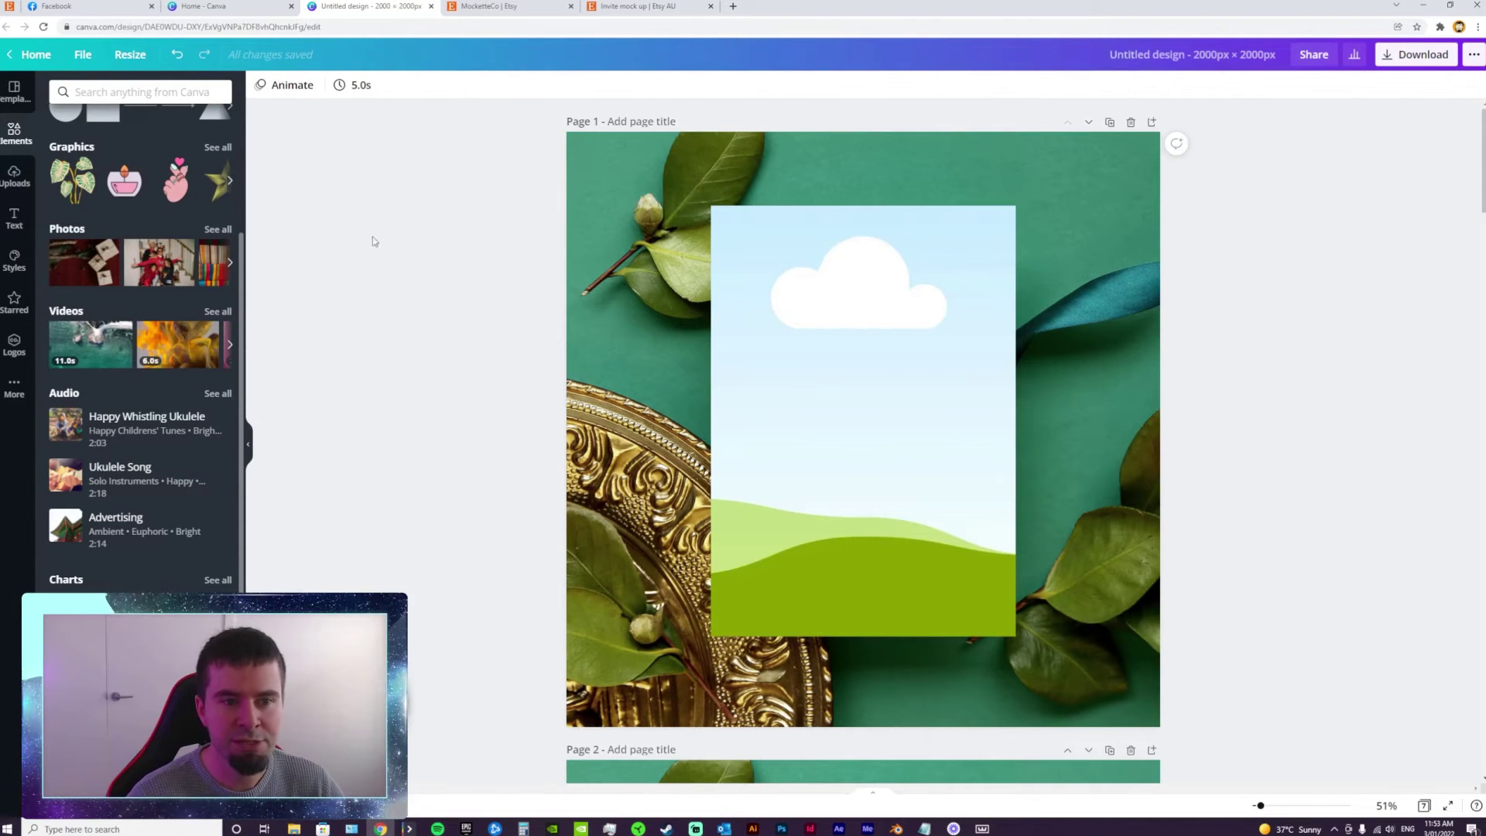
scroll(454, 466, "down", 4)
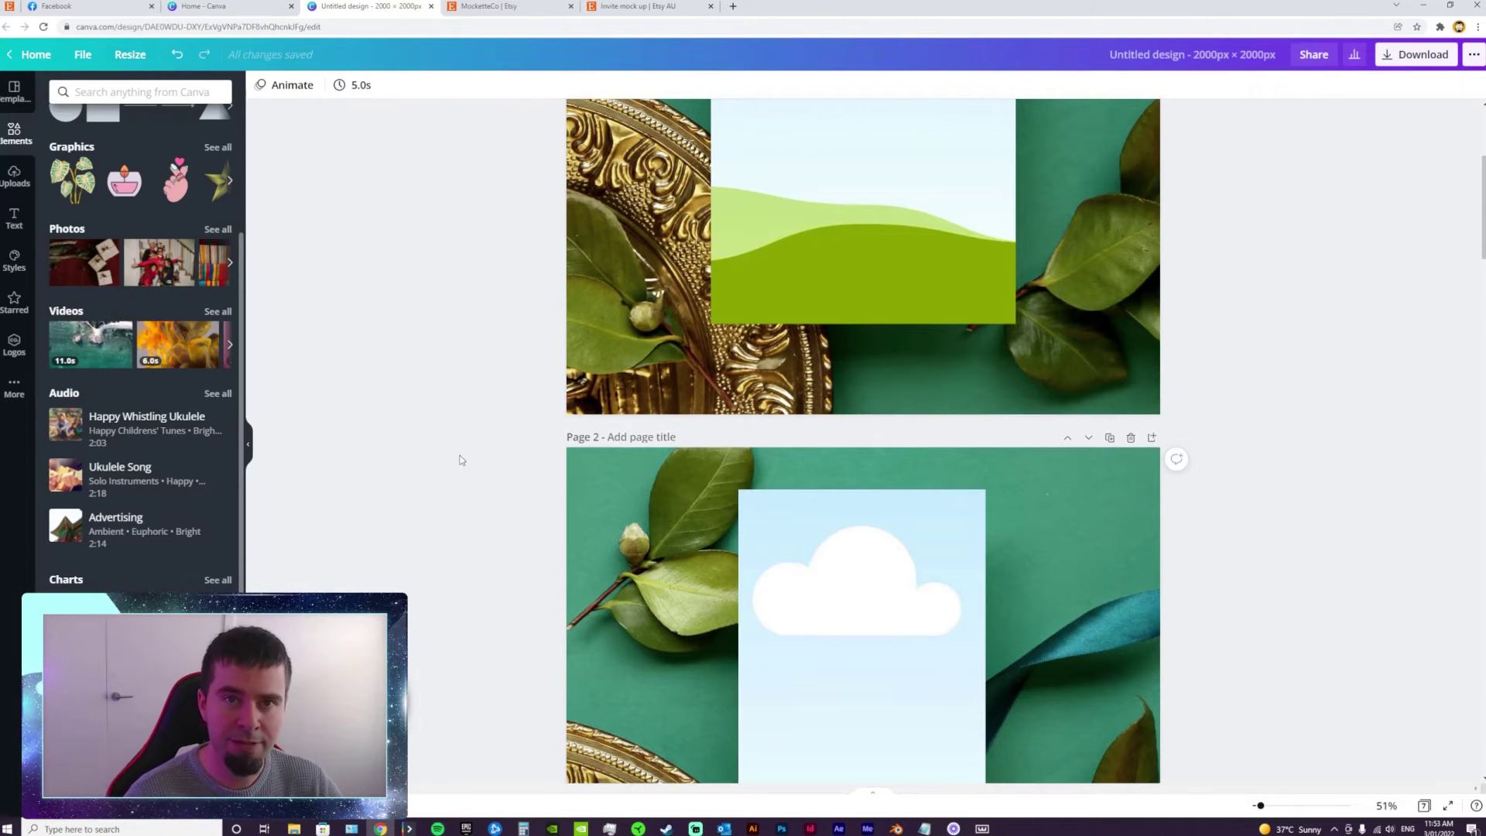
Step: Upload all the files in the Example Designs folder to the design's image uploads
left_click(15, 177)
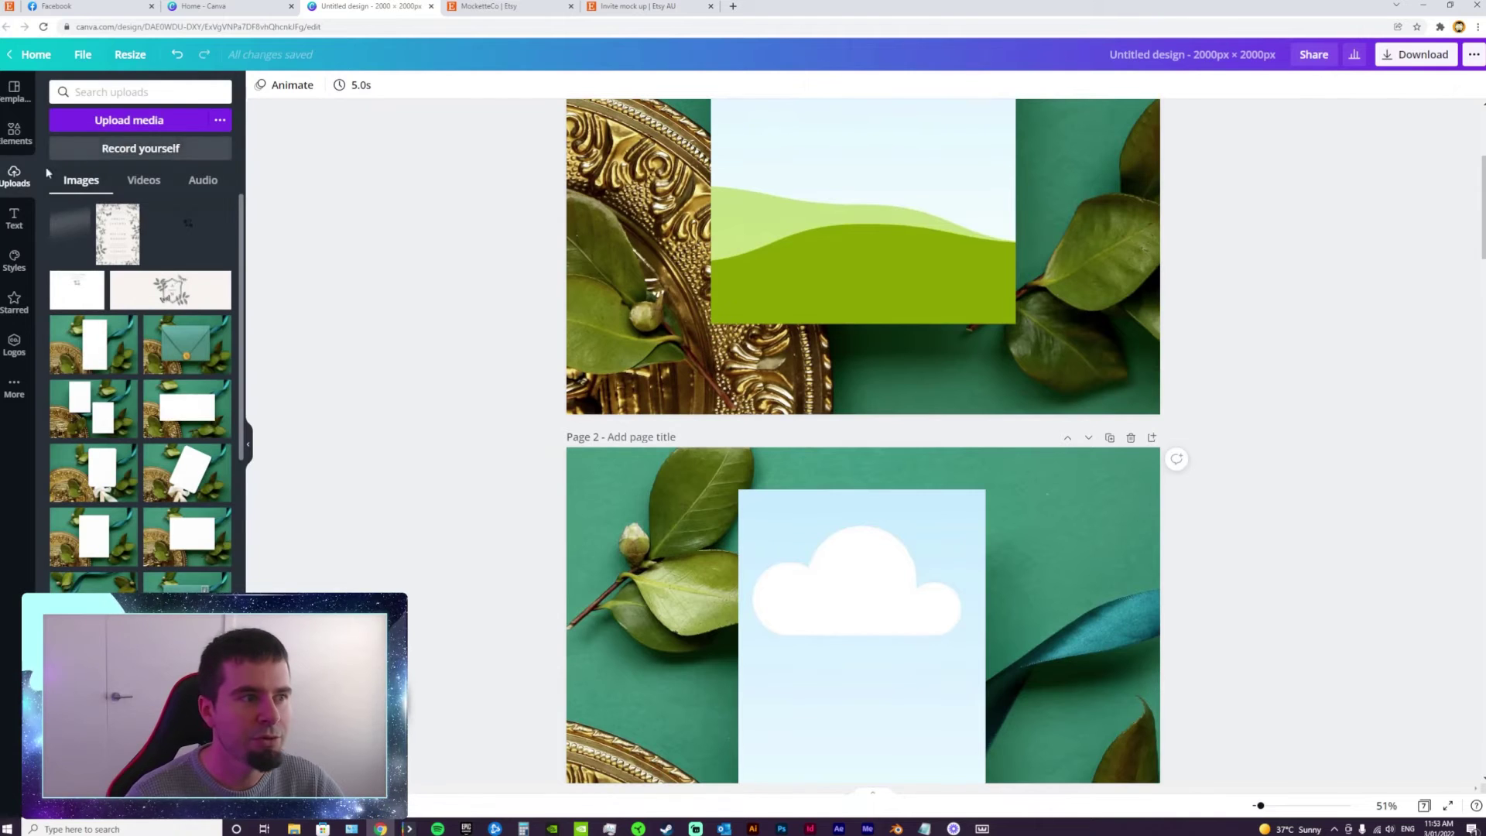
left_click_drag(883, 7, 1049, 150)
left_click_drag(722, 66, 391, 112)
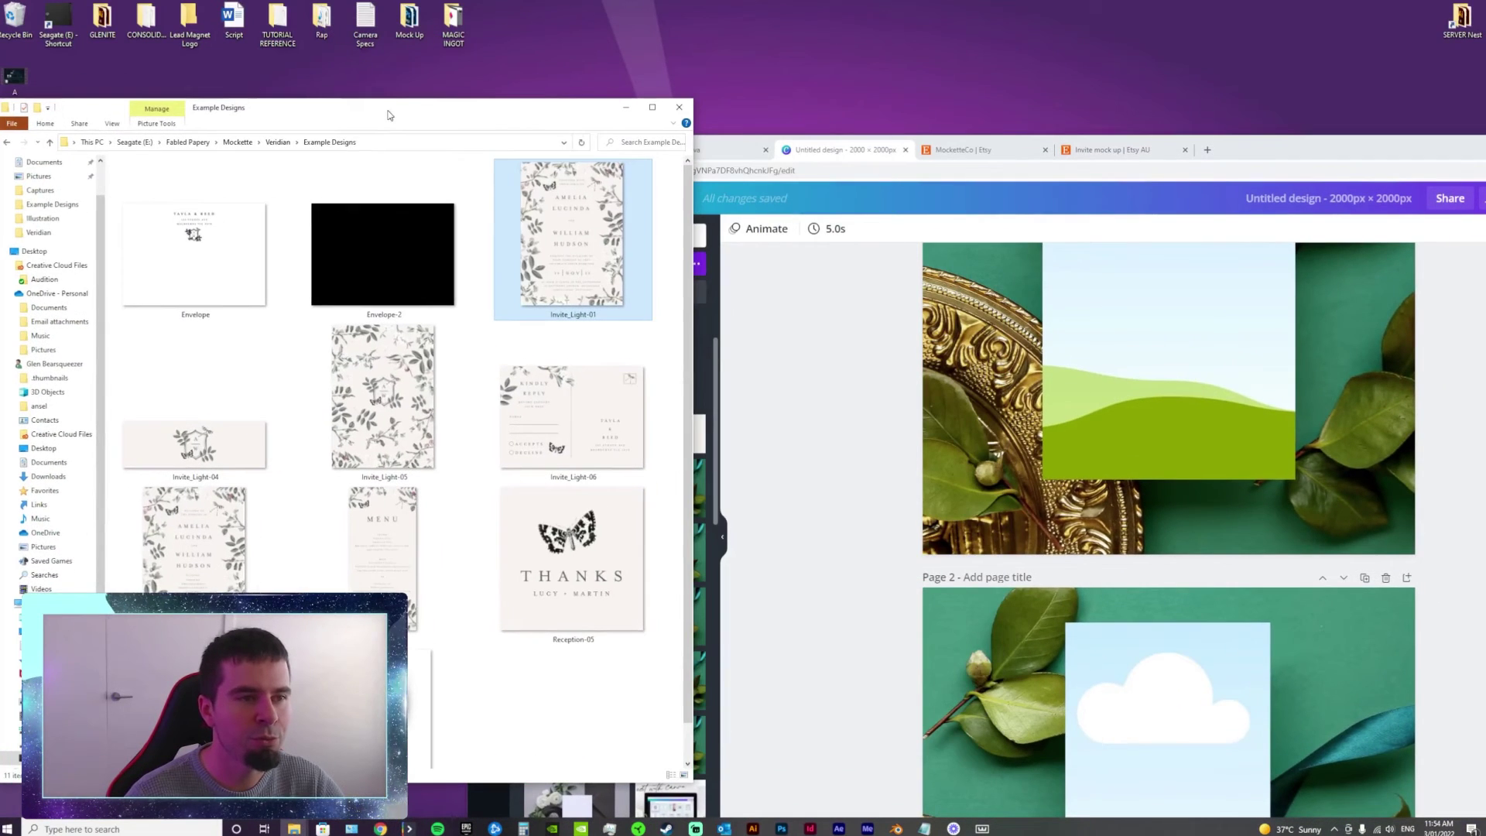
key("ctrl+a")
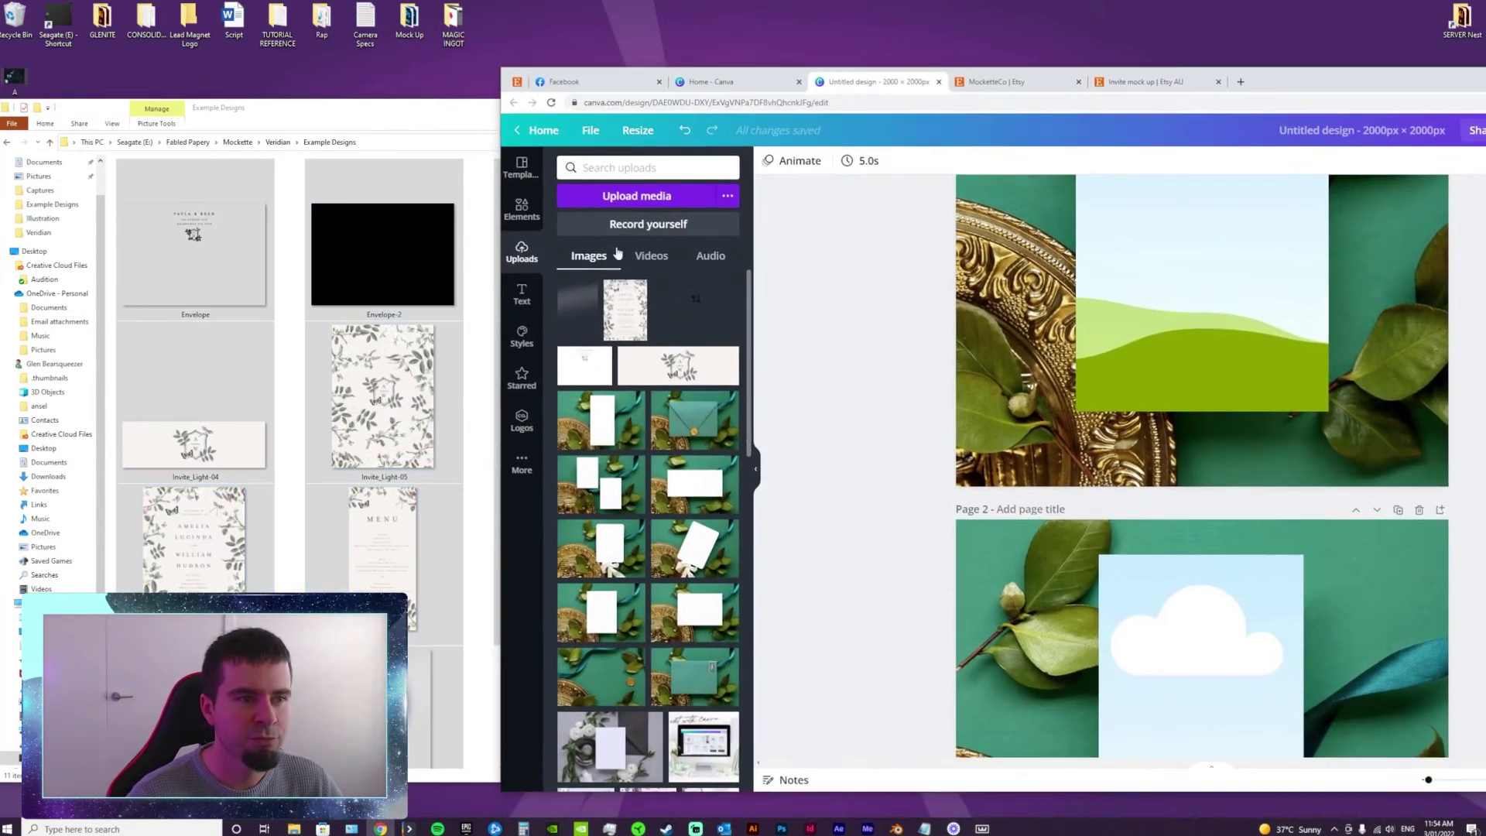
left_click_drag(367, 412, 833, 345)
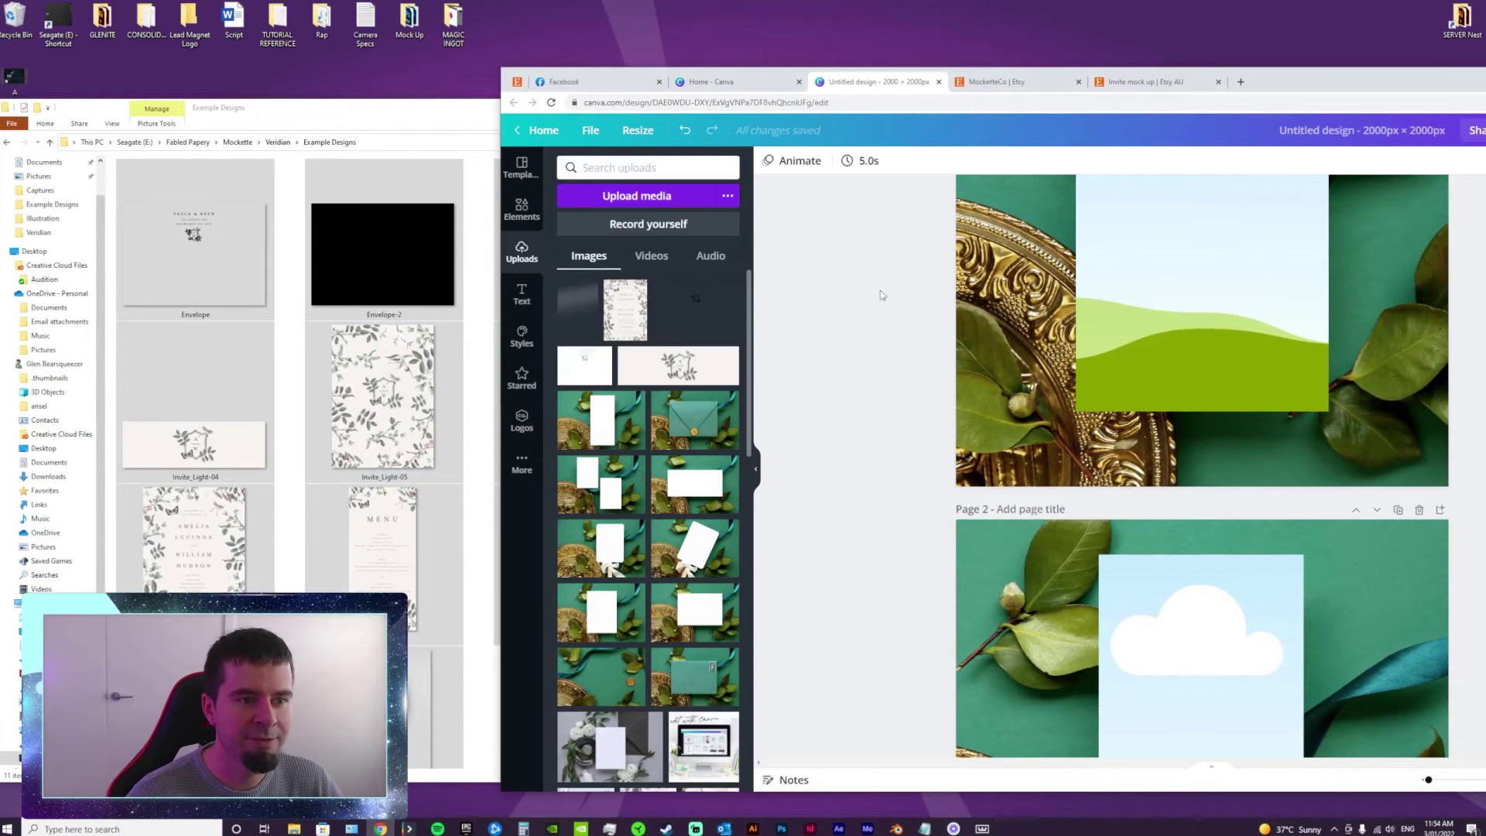
double_click(1311, 80)
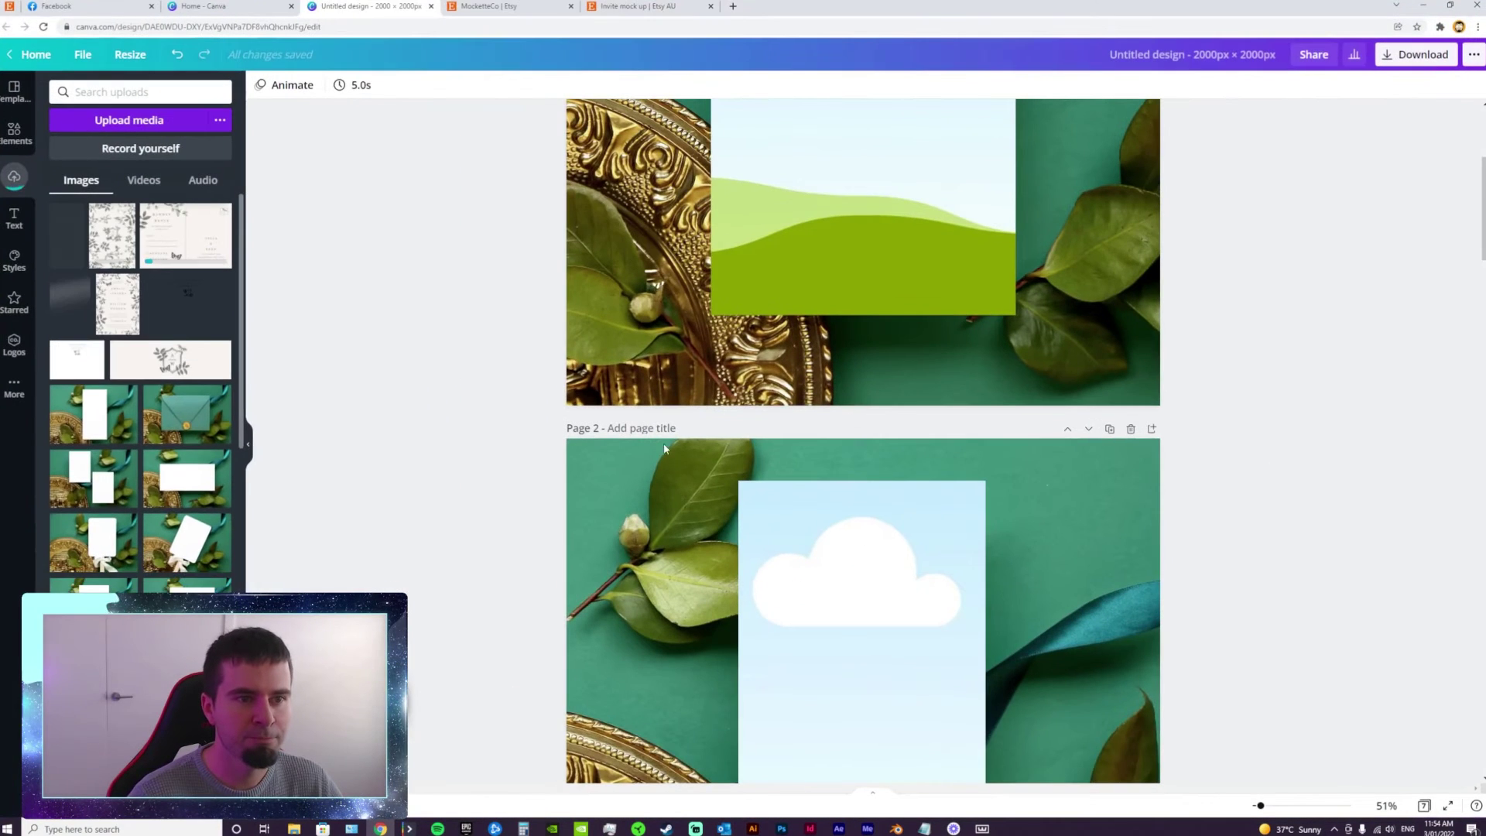
Step: Fill the tilted square frames on page 7 with the THANKS butterfly card design
scroll(492, 523, "up", 4)
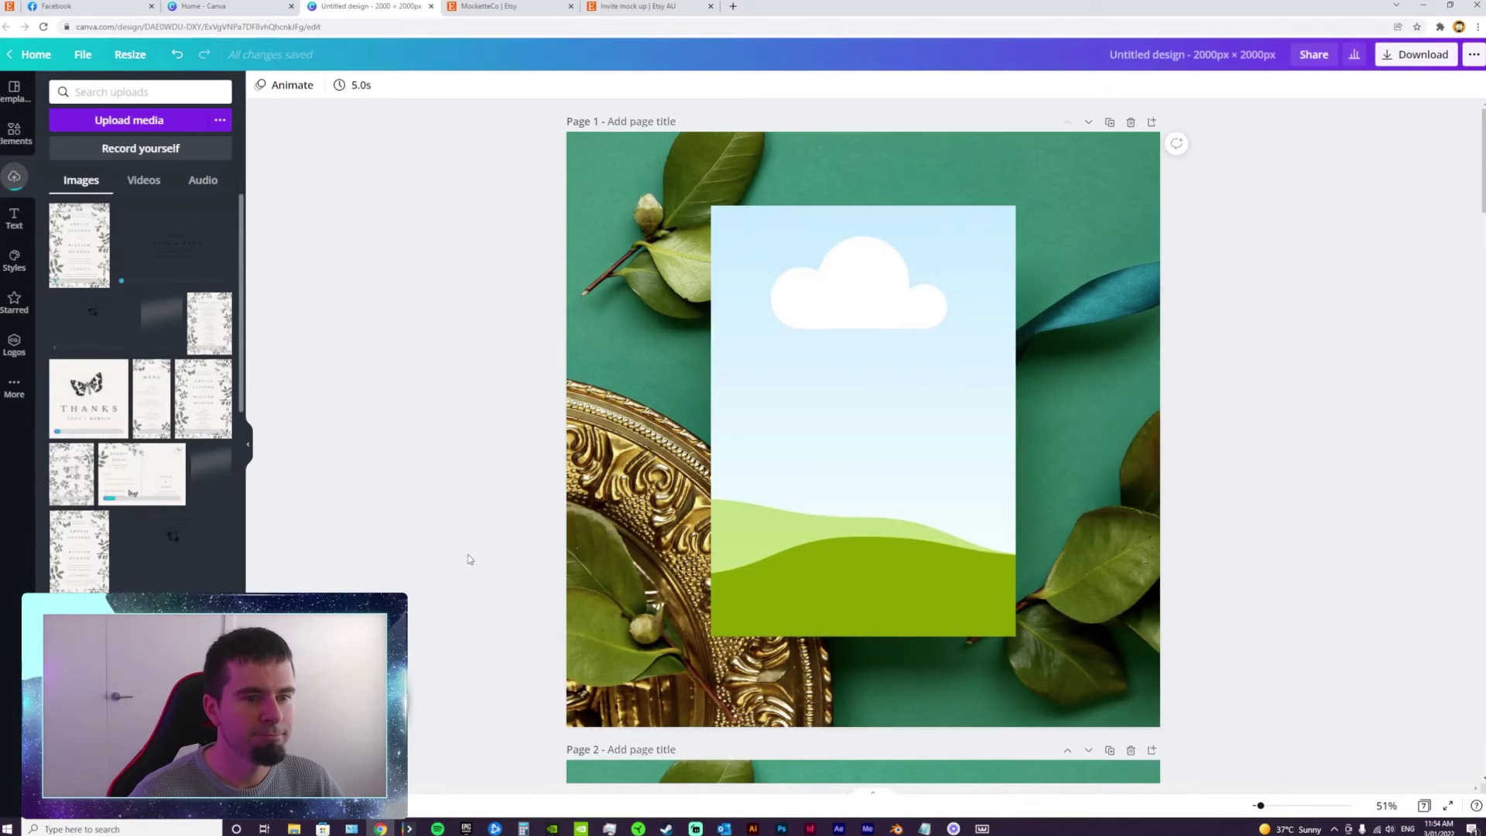
scroll(468, 559, "down", 2)
scroll(469, 558, "up", 2)
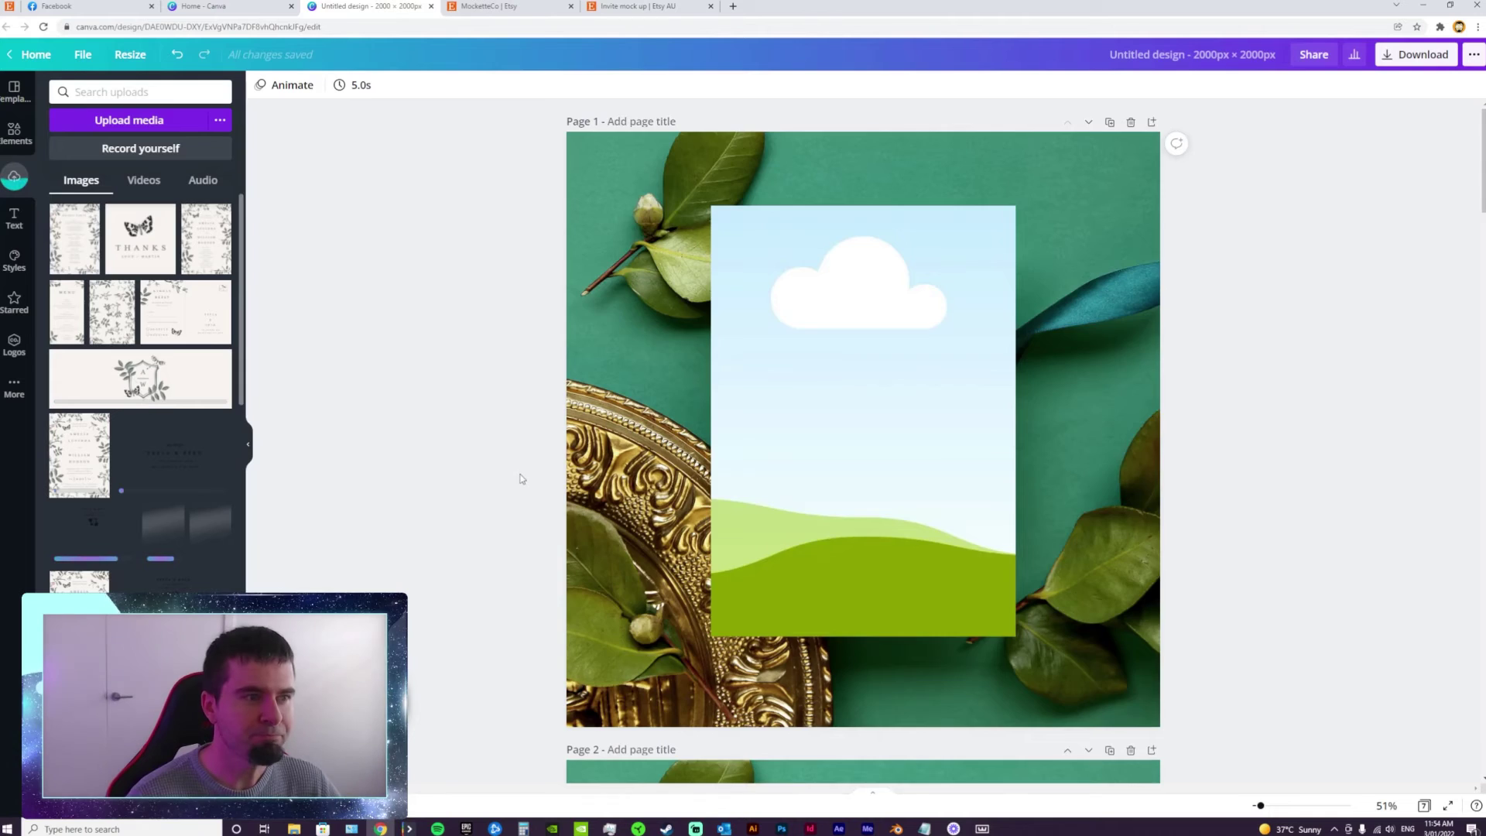
left_click_drag(1482, 205, 1482, 768)
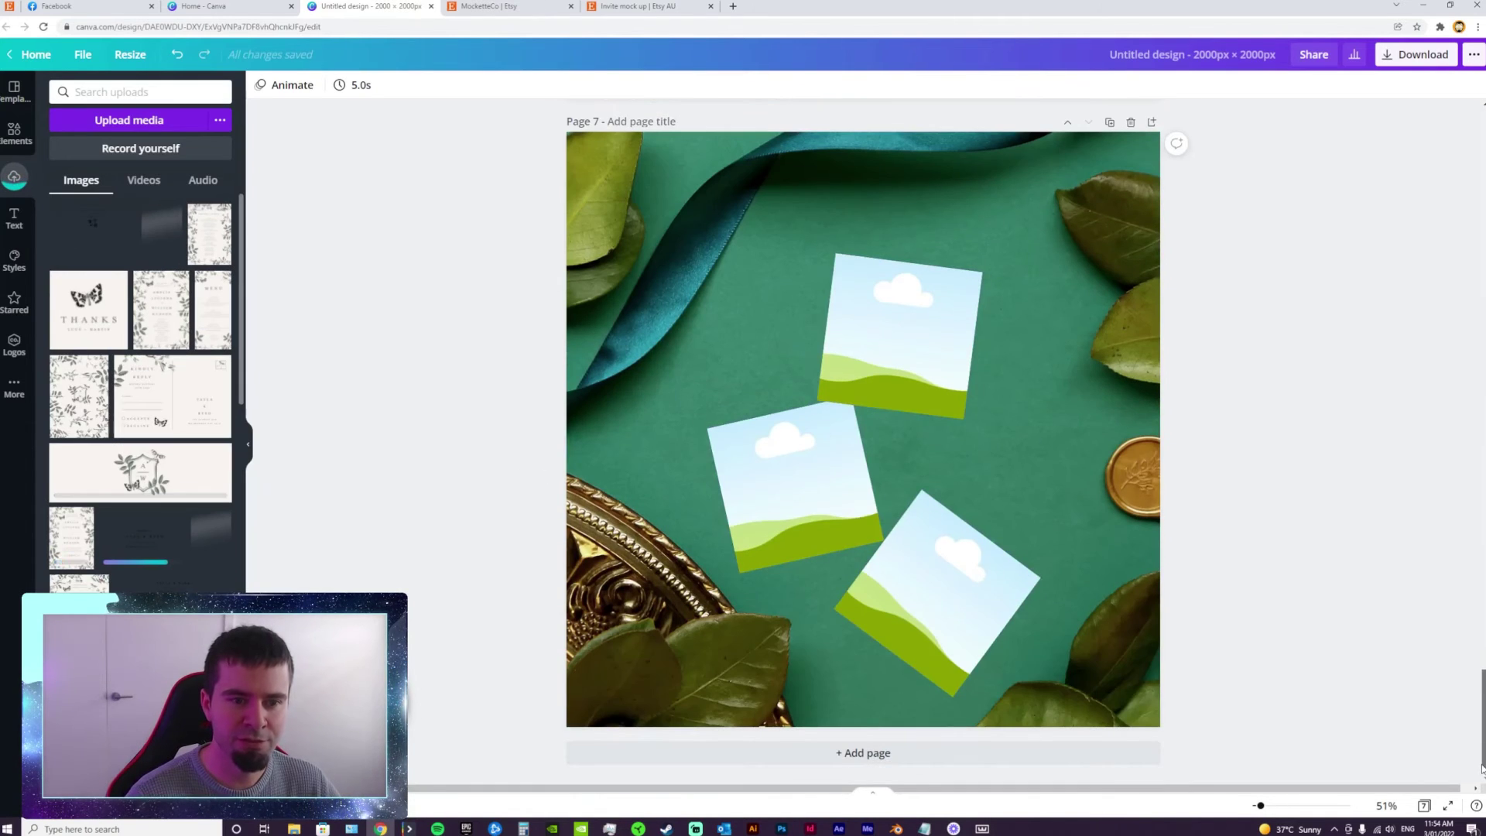
left_click_drag(92, 318, 726, 459)
left_click_drag(89, 399, 860, 351)
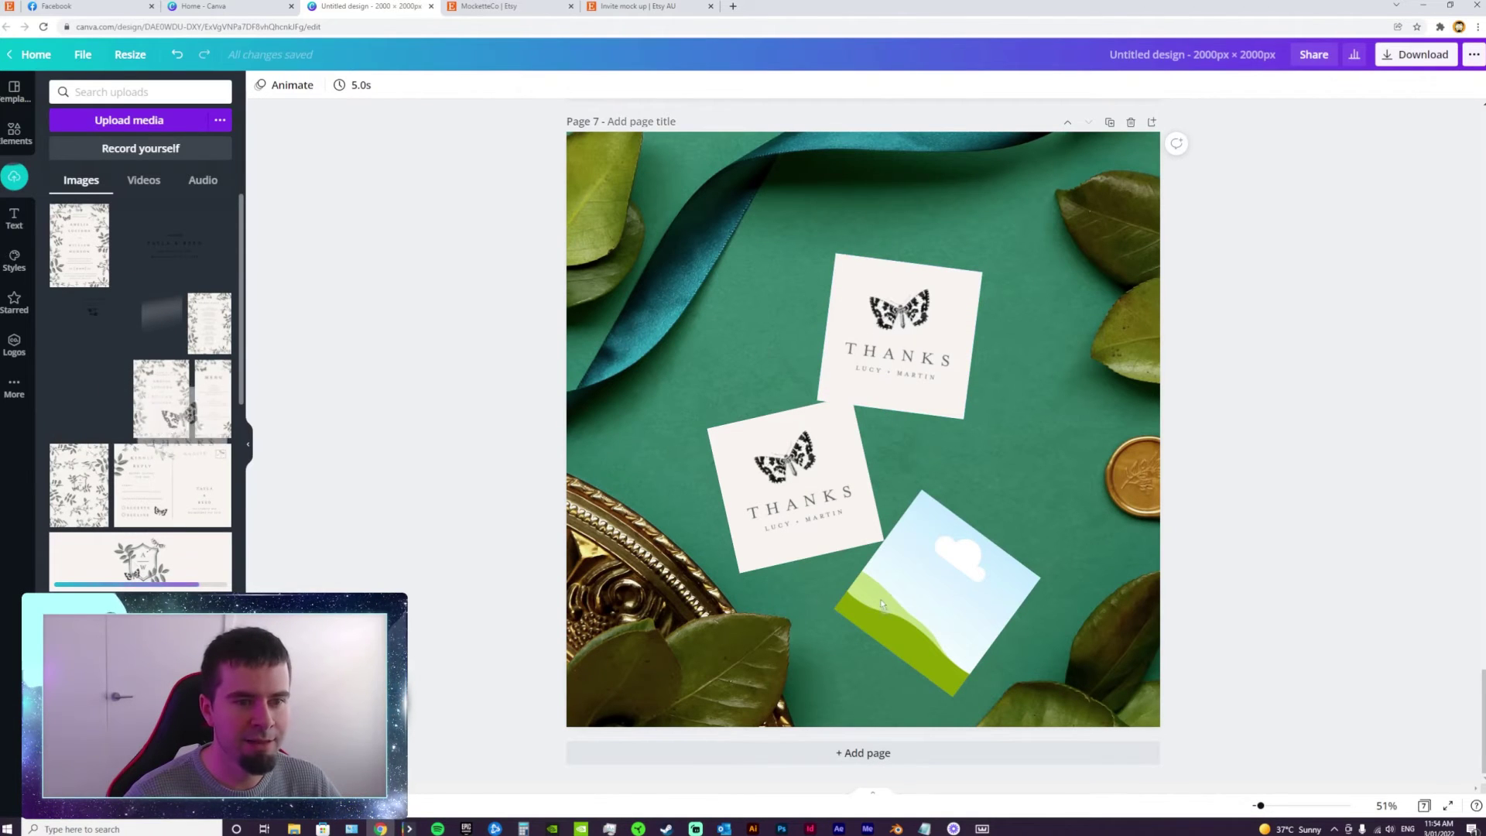
left_click_drag(871, 605, 871, 605)
Step: Fill page 6's frame with the Kindly Reply card, and page 5's two frames with the ceremony program and the Bridal Party design
scroll(717, 515, "up", 8)
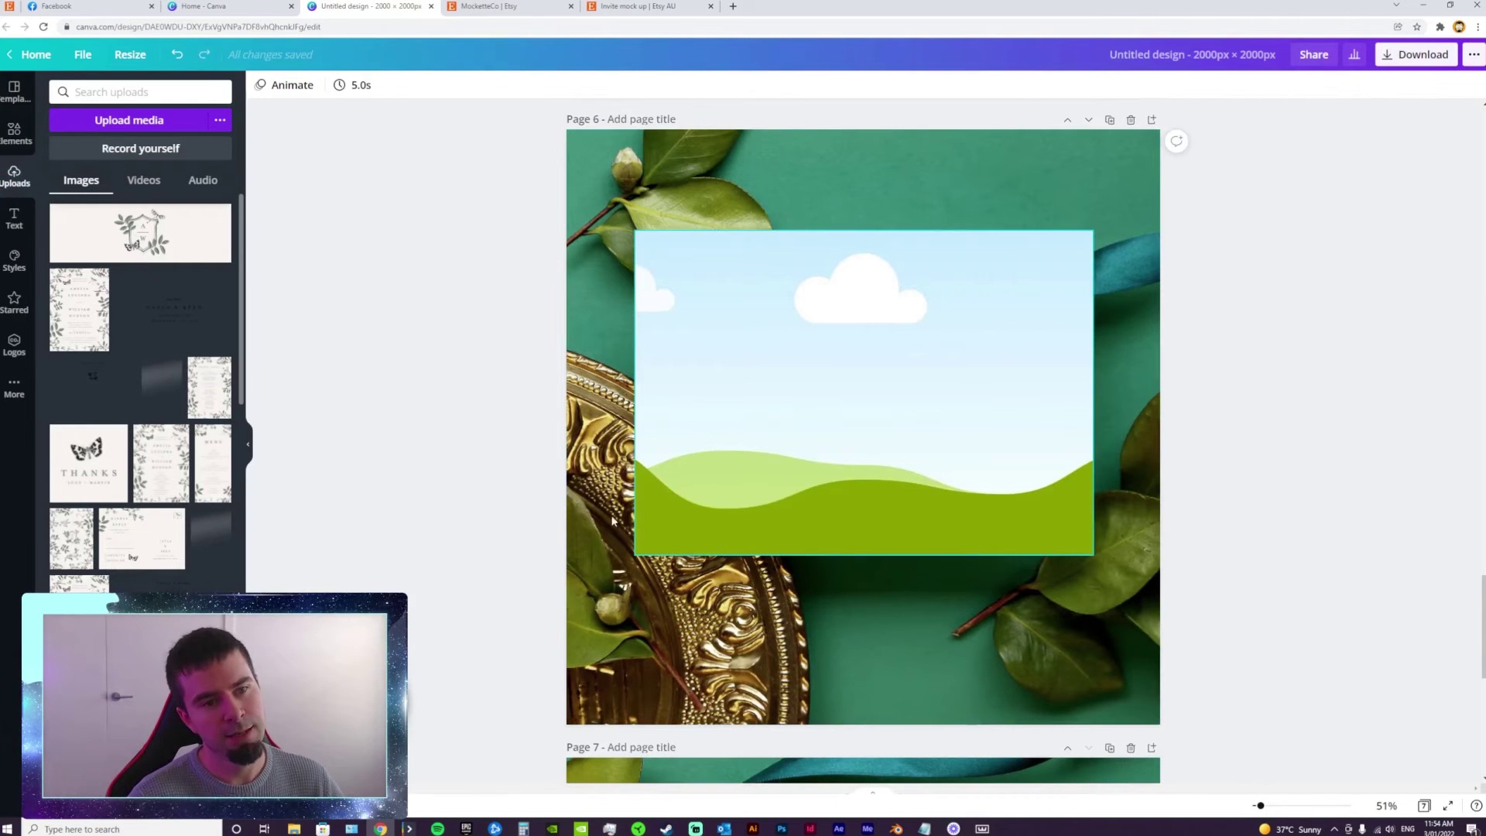
key("Delete")
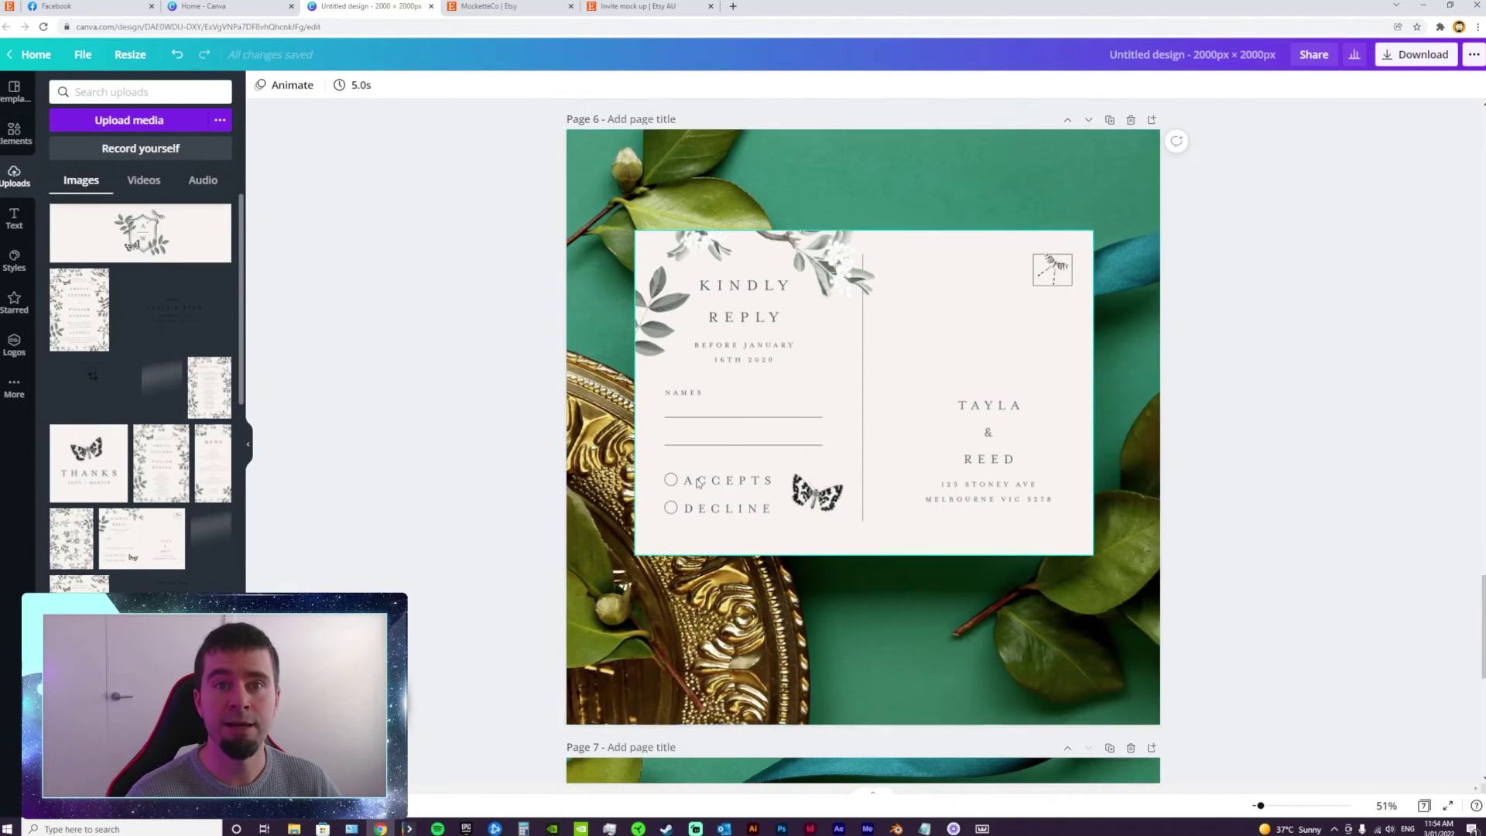
scroll(652, 539, "up", 10)
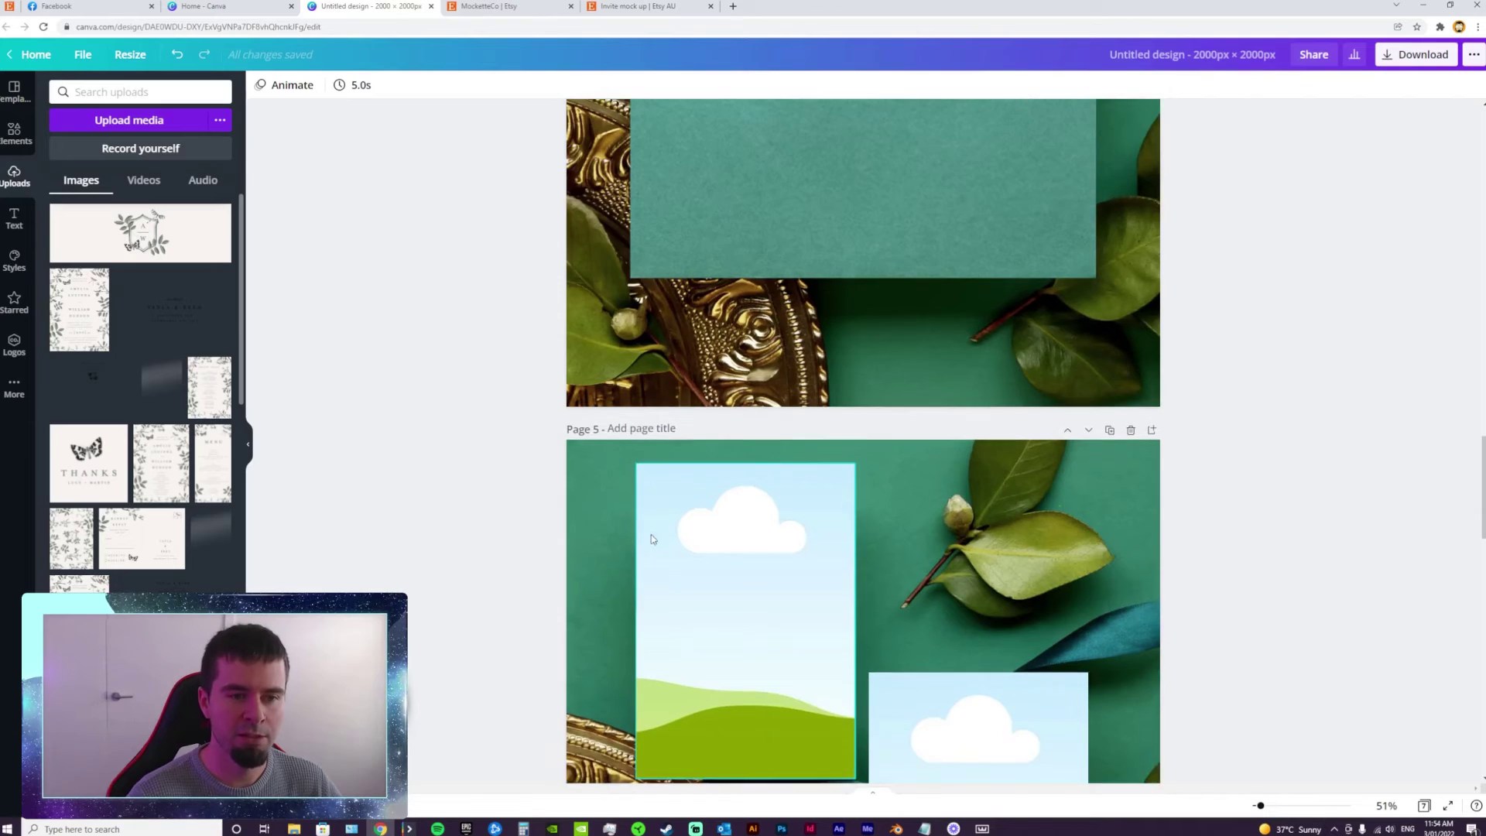
scroll(653, 539, "down", 4)
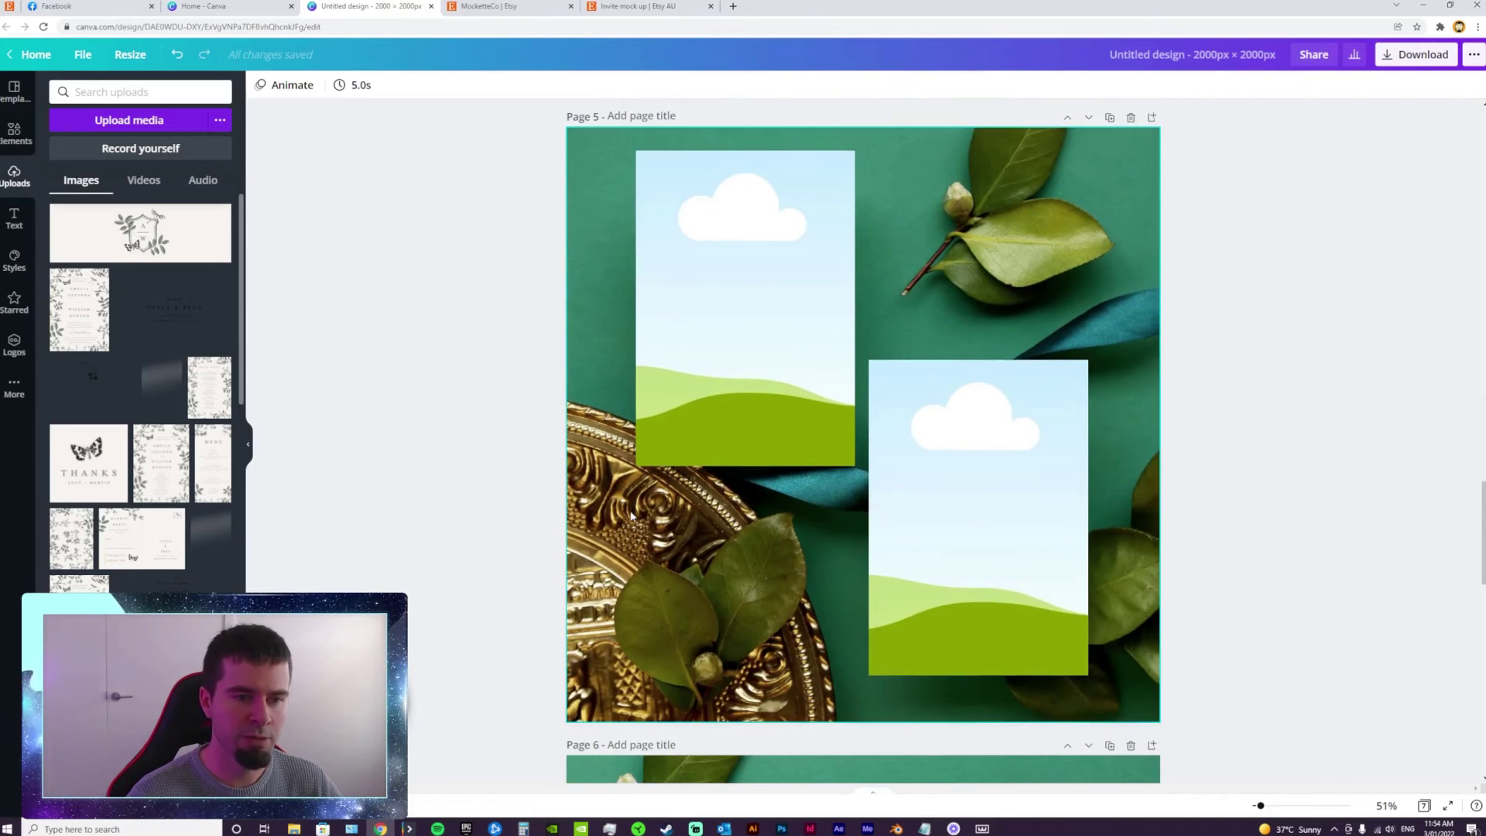
left_click(168, 476)
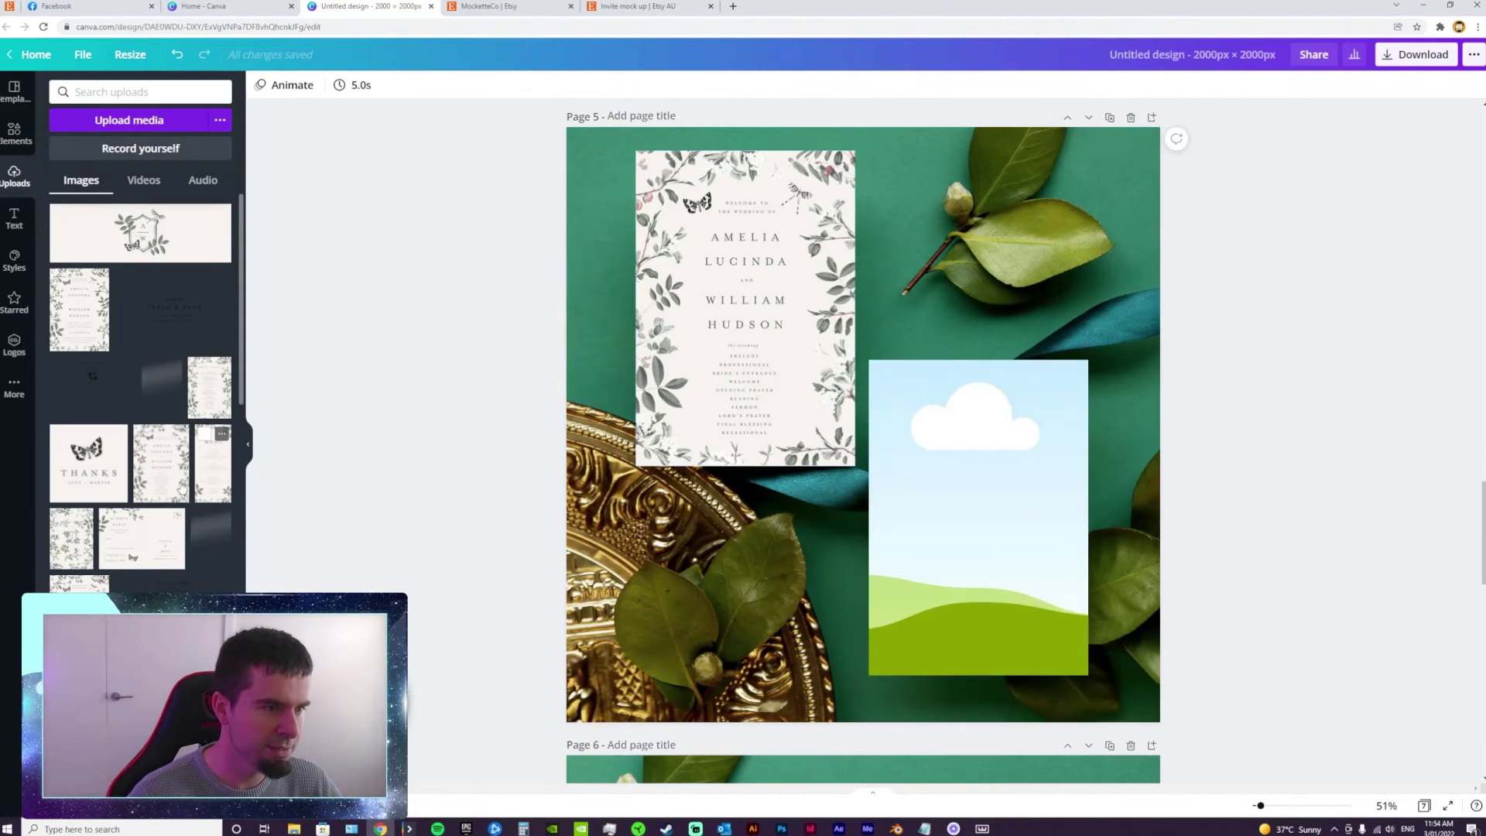
left_click_drag(209, 387, 898, 501)
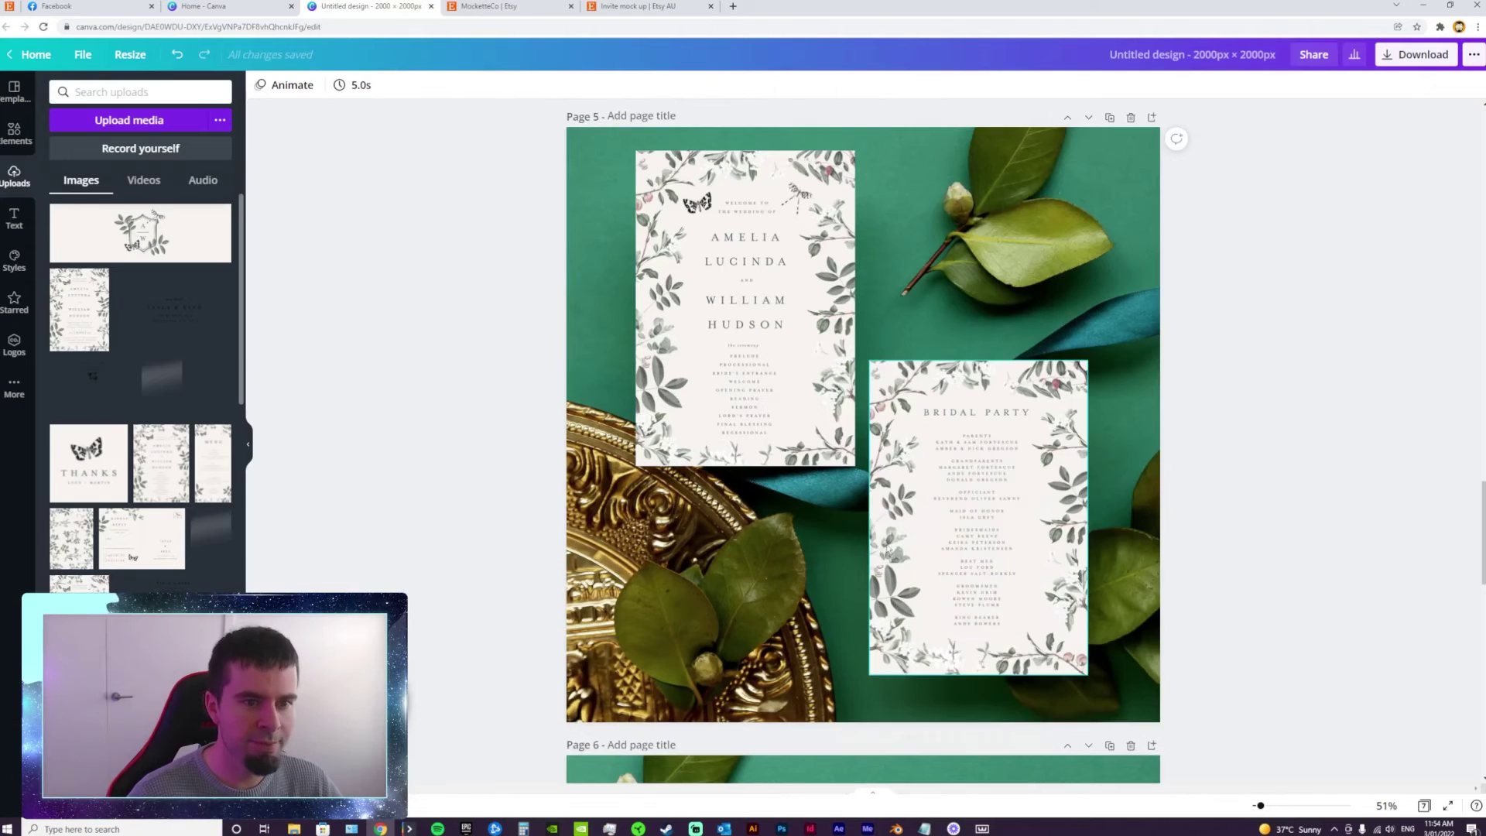
Step: Place the uploaded addressing artwork on page 4 and position it centred on the green envelope
scroll(830, 577, "up", 8)
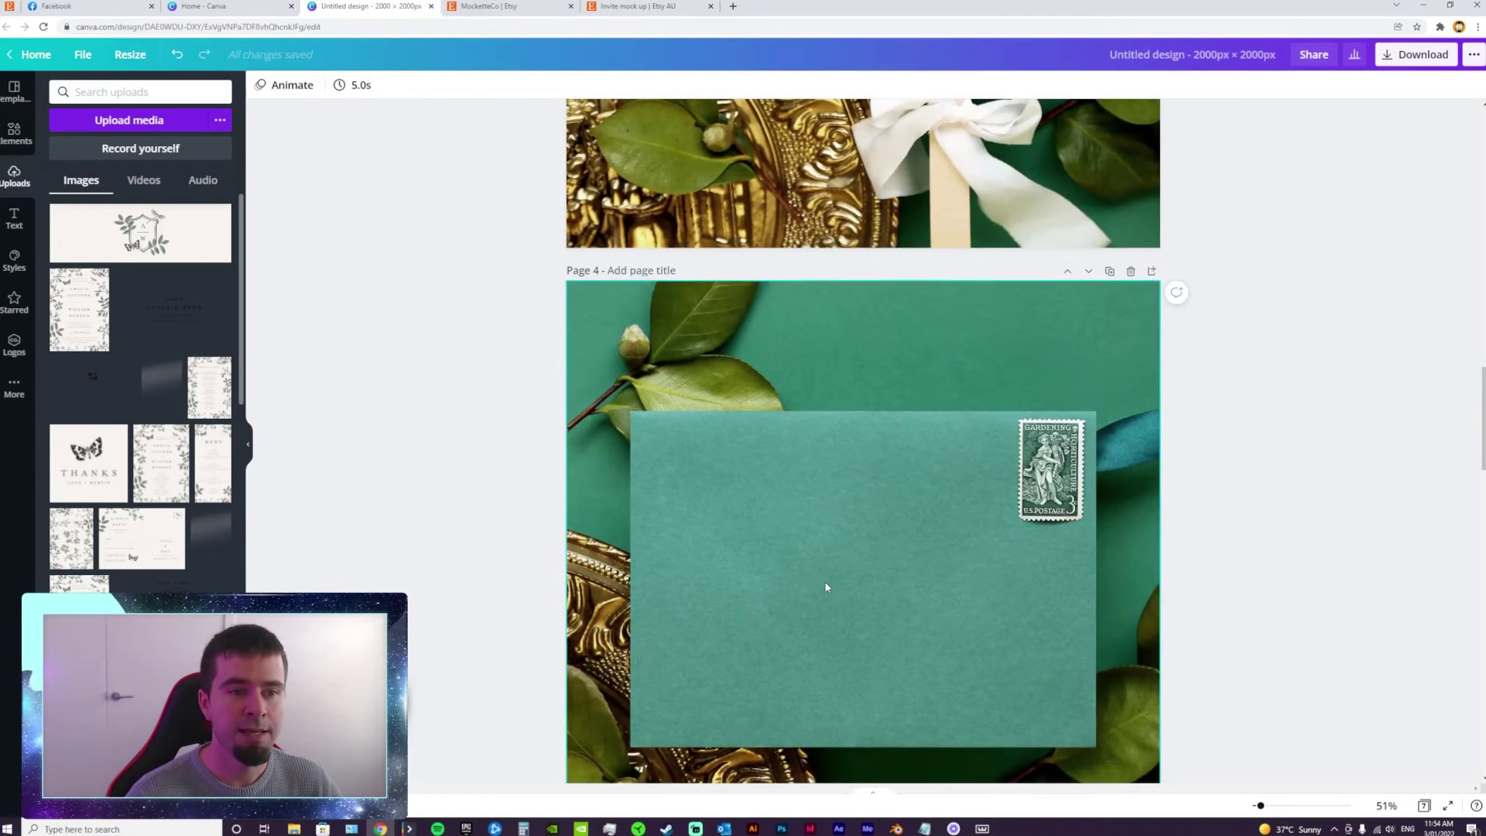
scroll(824, 580, "down", 2)
left_click_drag(170, 585, 824, 325)
left_click_drag(868, 418, 873, 422)
left_click(427, 447)
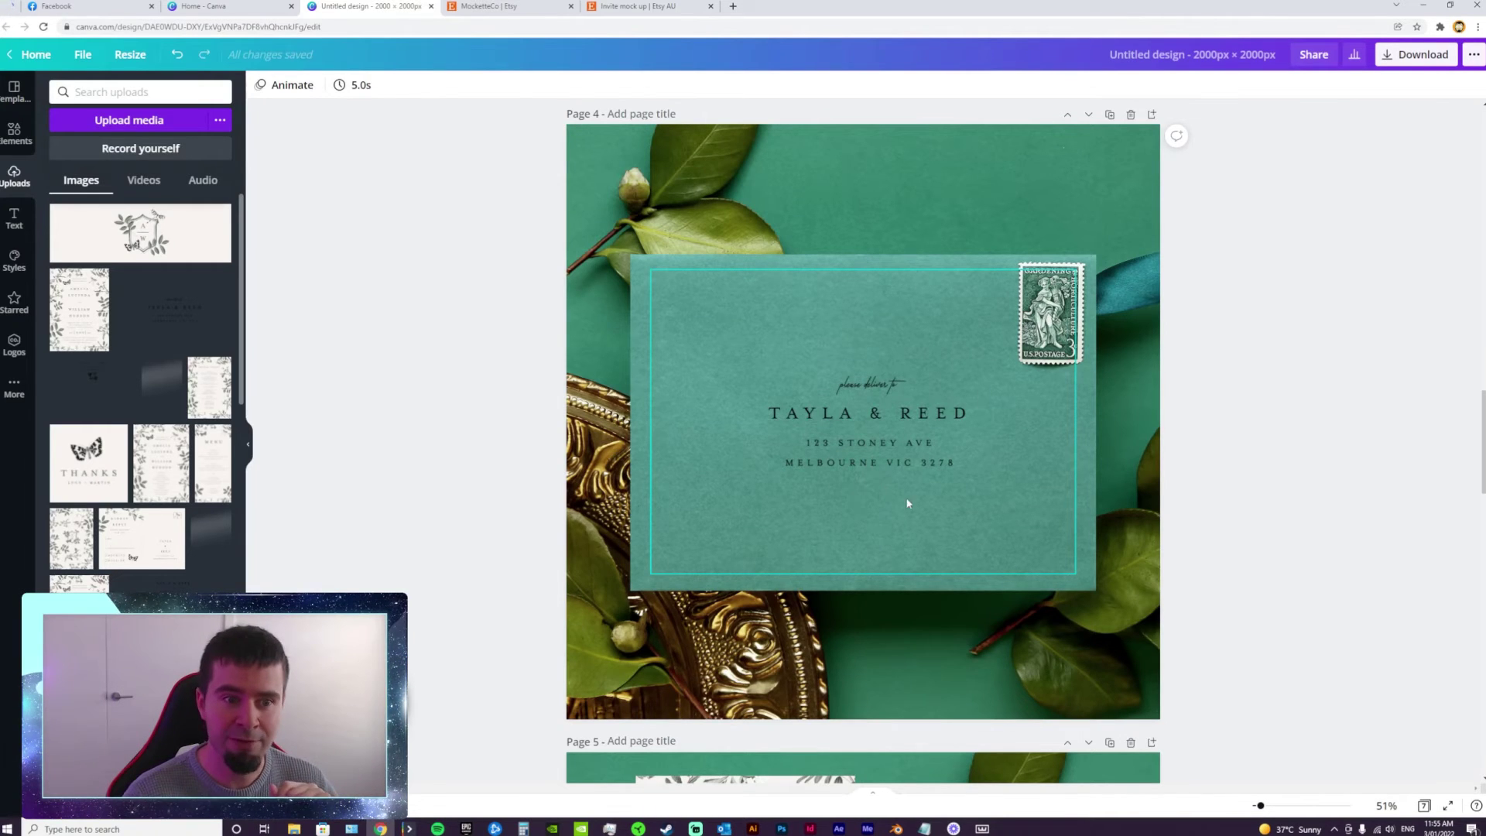
Step: Fill the rounded frame on page 3 with the ceremony program and the tall frame on page 2 with the Menu design
scroll(913, 516, "up", 8)
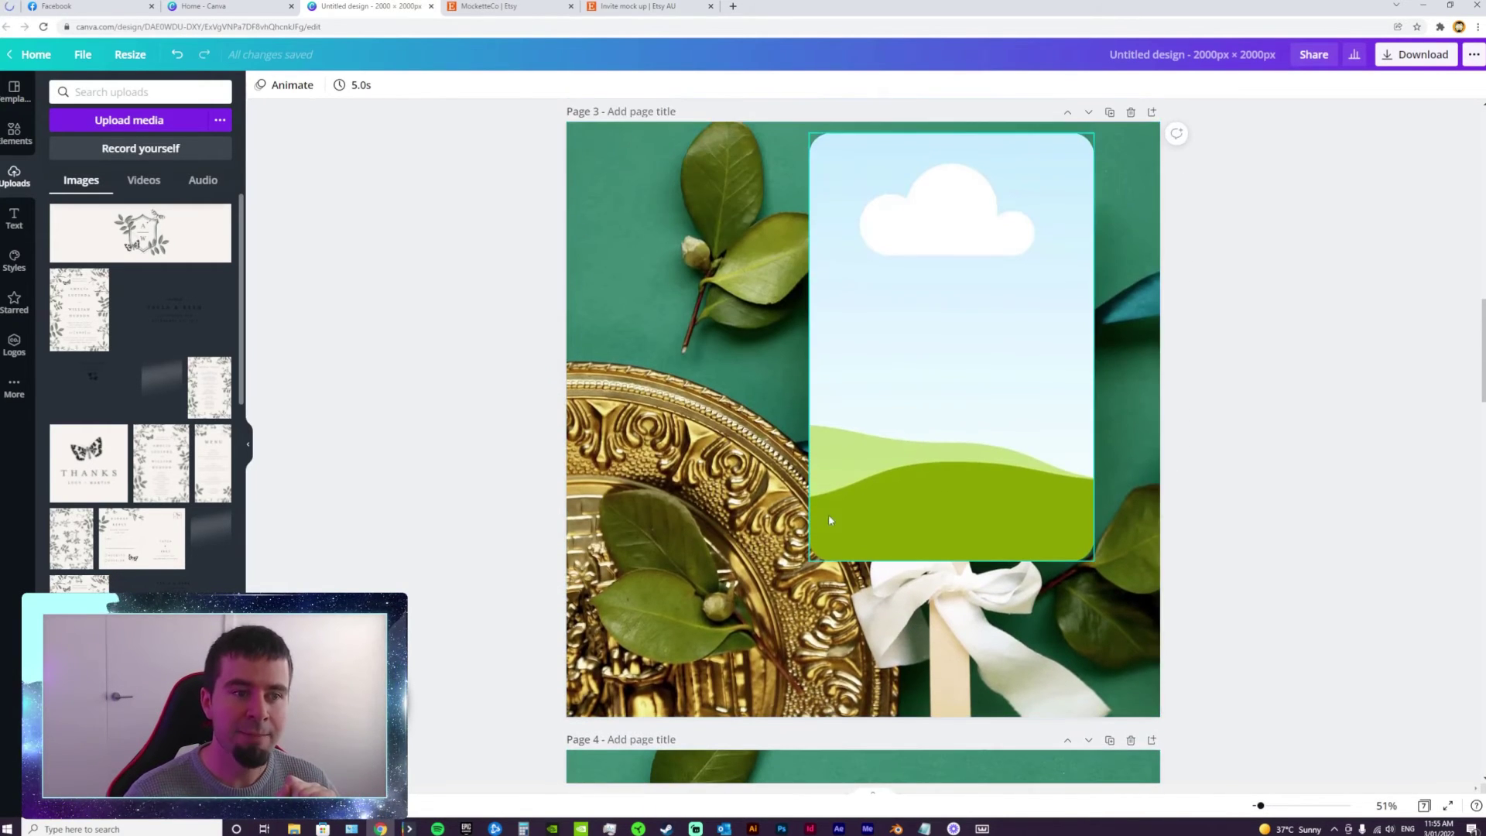
left_click_drag(161, 463, 940, 364)
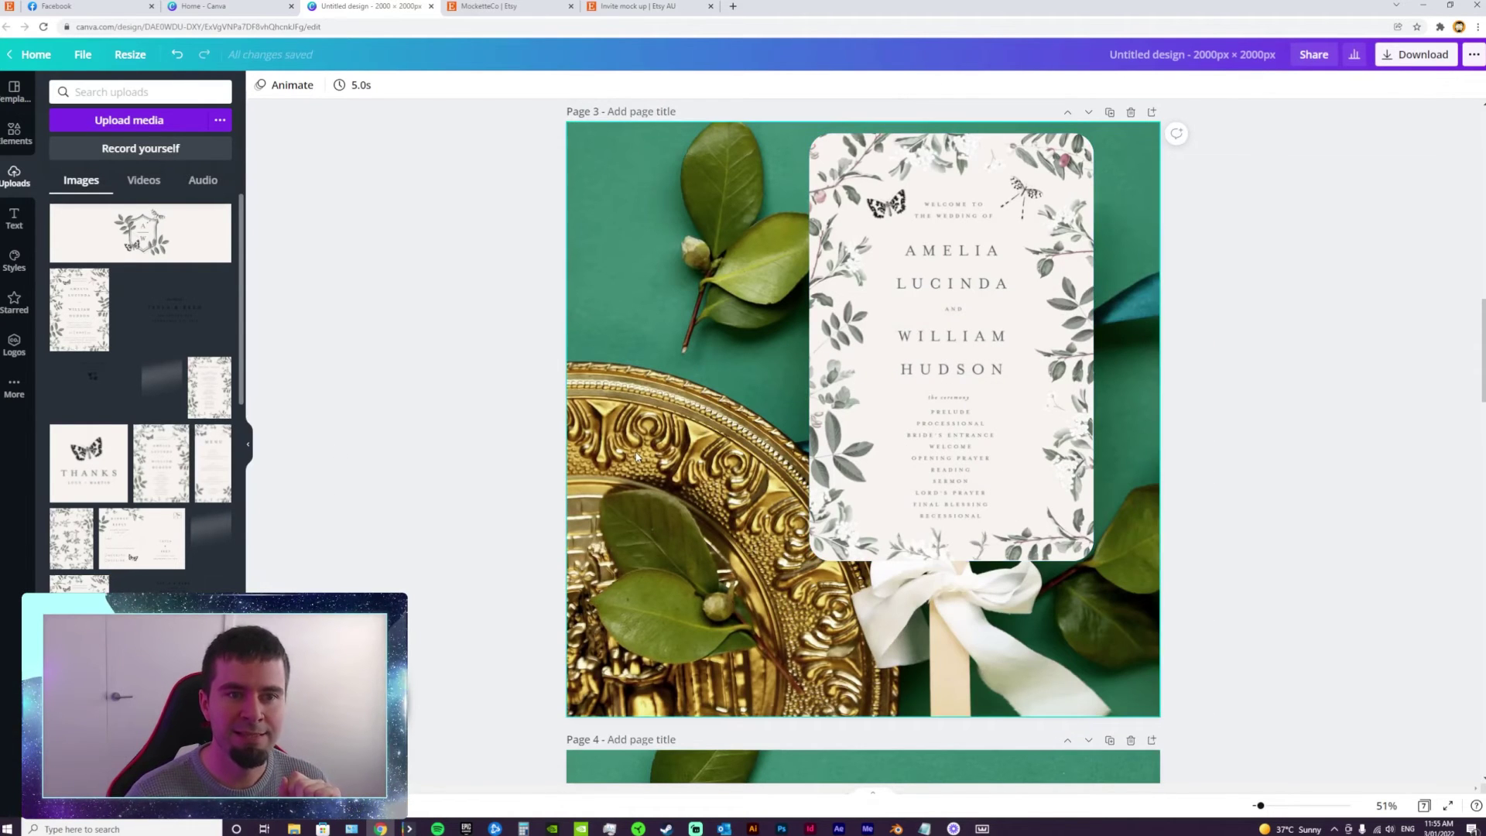
scroll(691, 462, "up", 8)
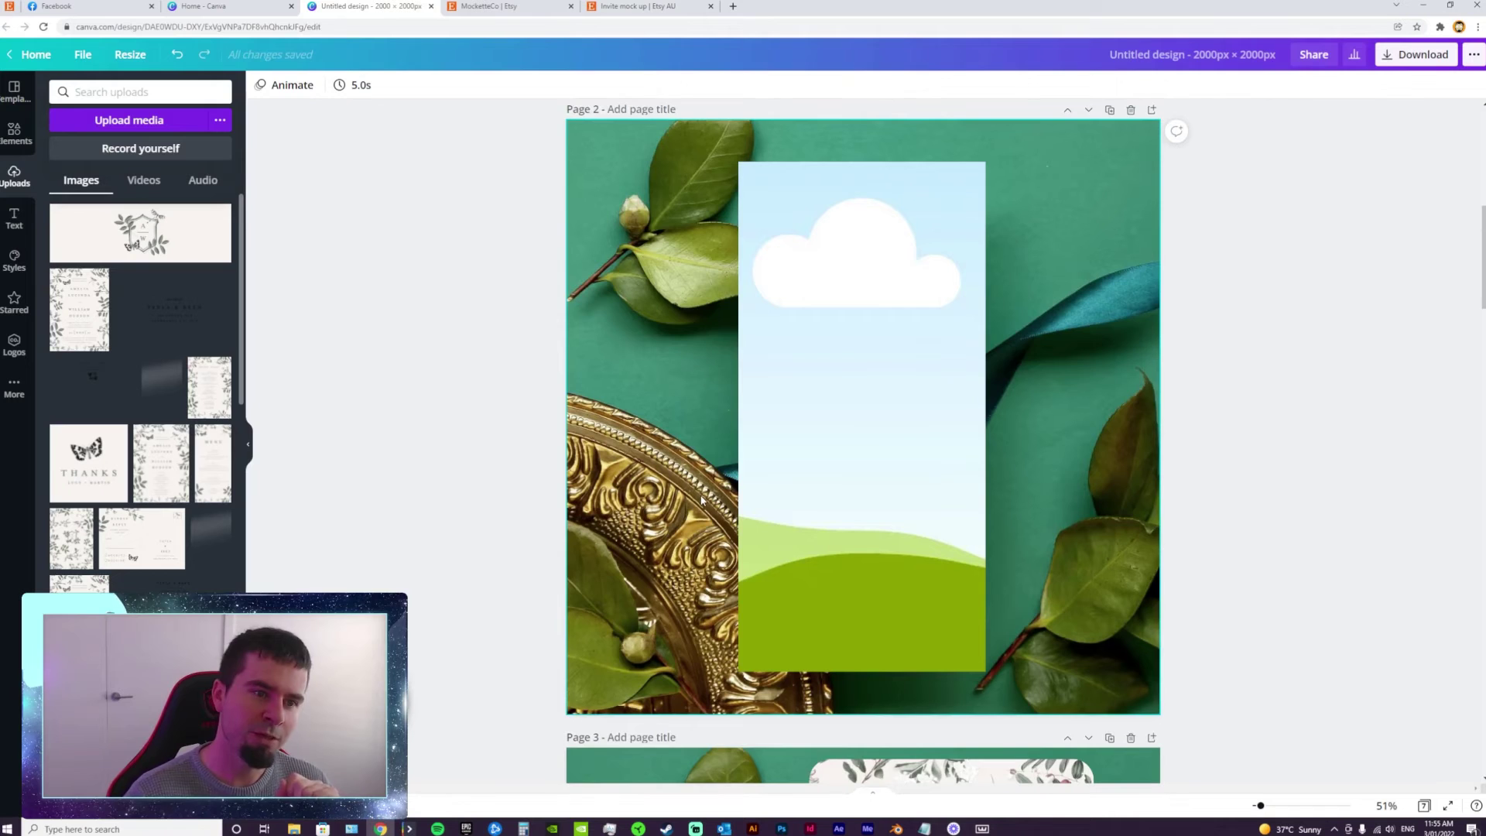
left_click_drag(193, 486, 803, 434)
Step: Fill the frame on page 1 with the floral wedding invitation design
scroll(803, 435, "up", 8)
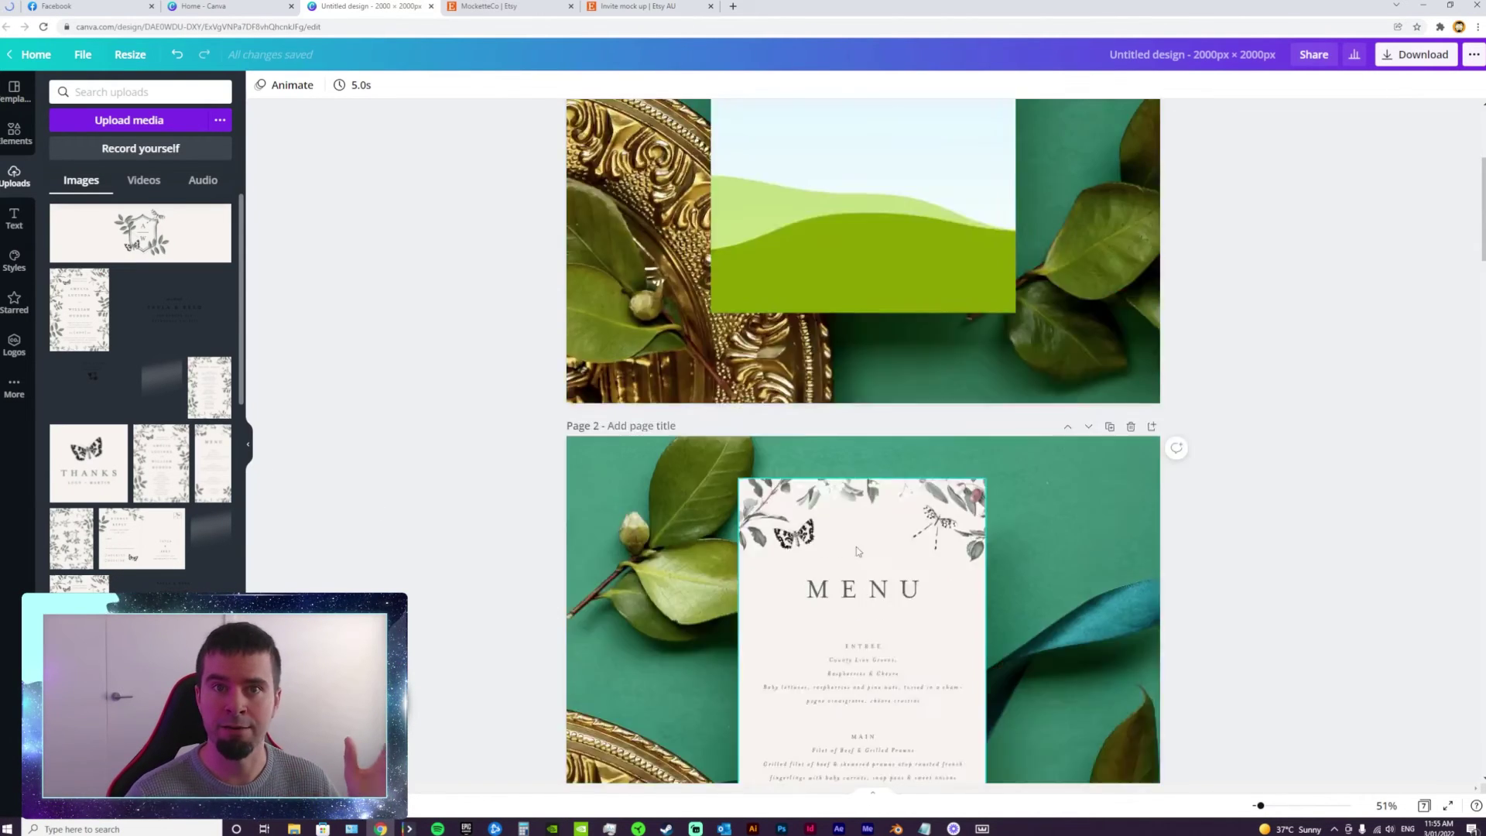
left_click_drag(71, 326, 759, 396)
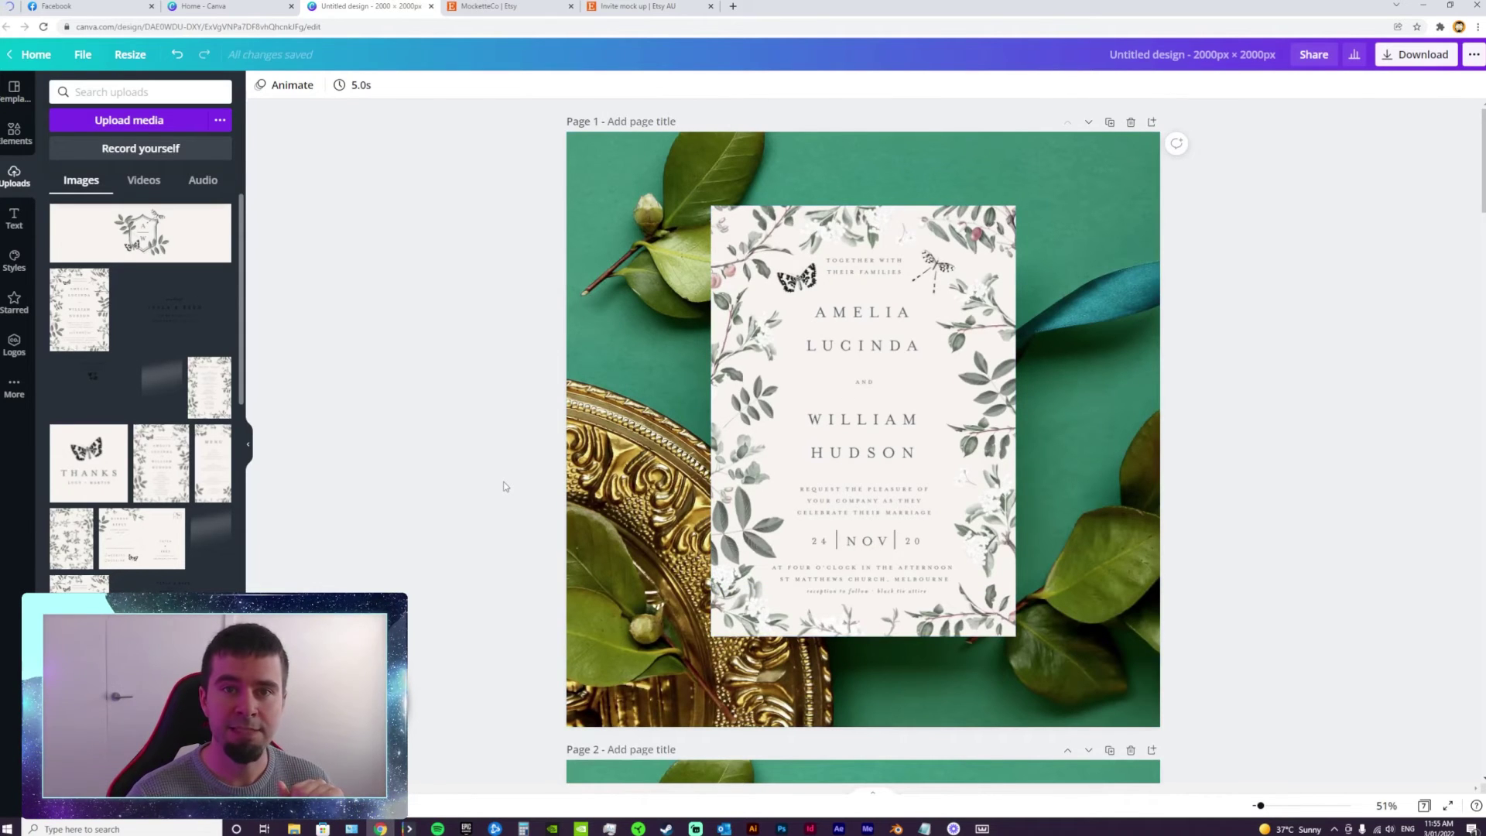
scroll(672, 455, "down", 4)
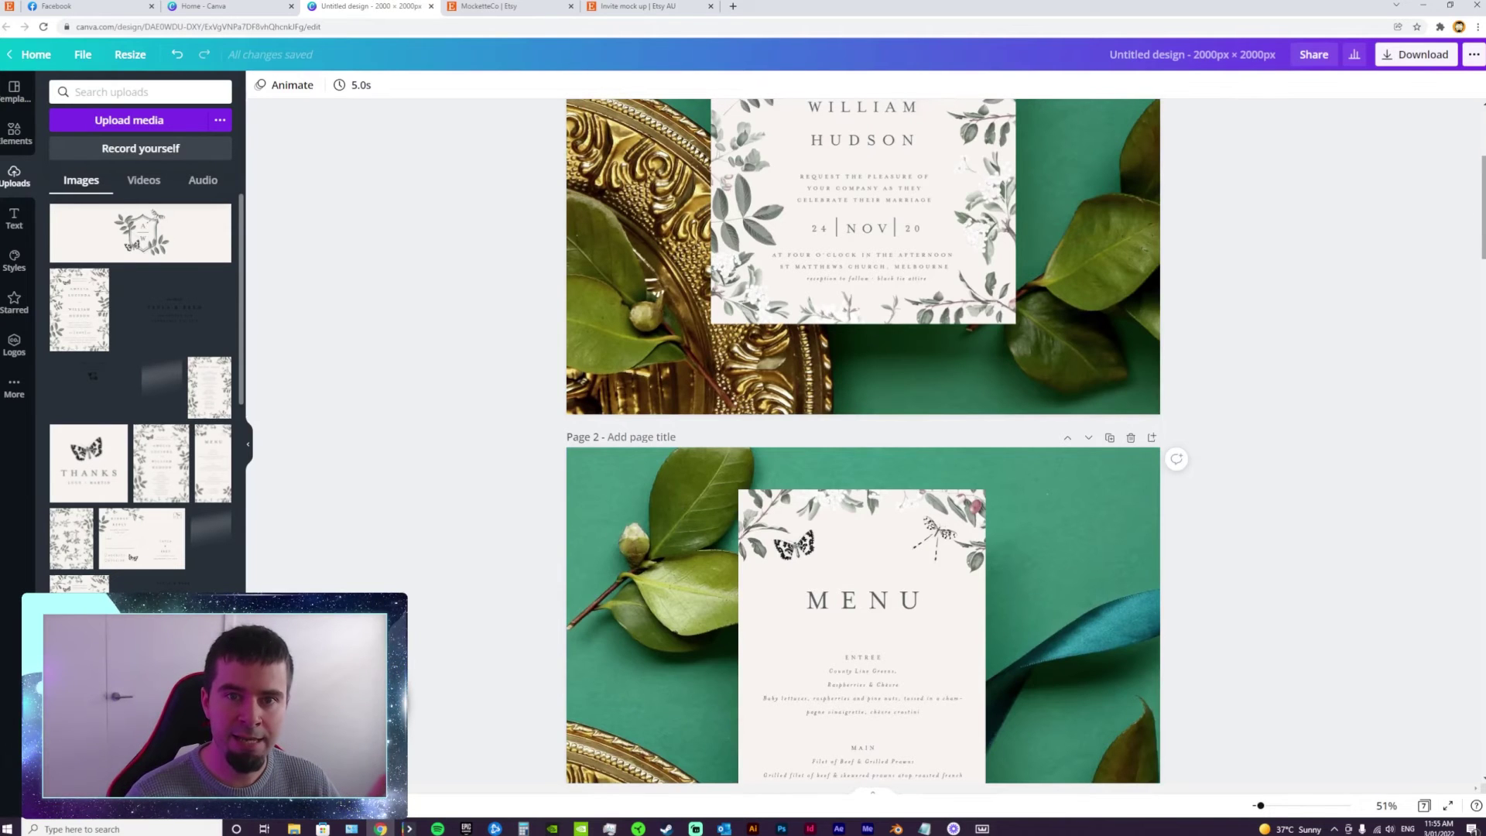
left_click_drag(1482, 215, 1483, 168)
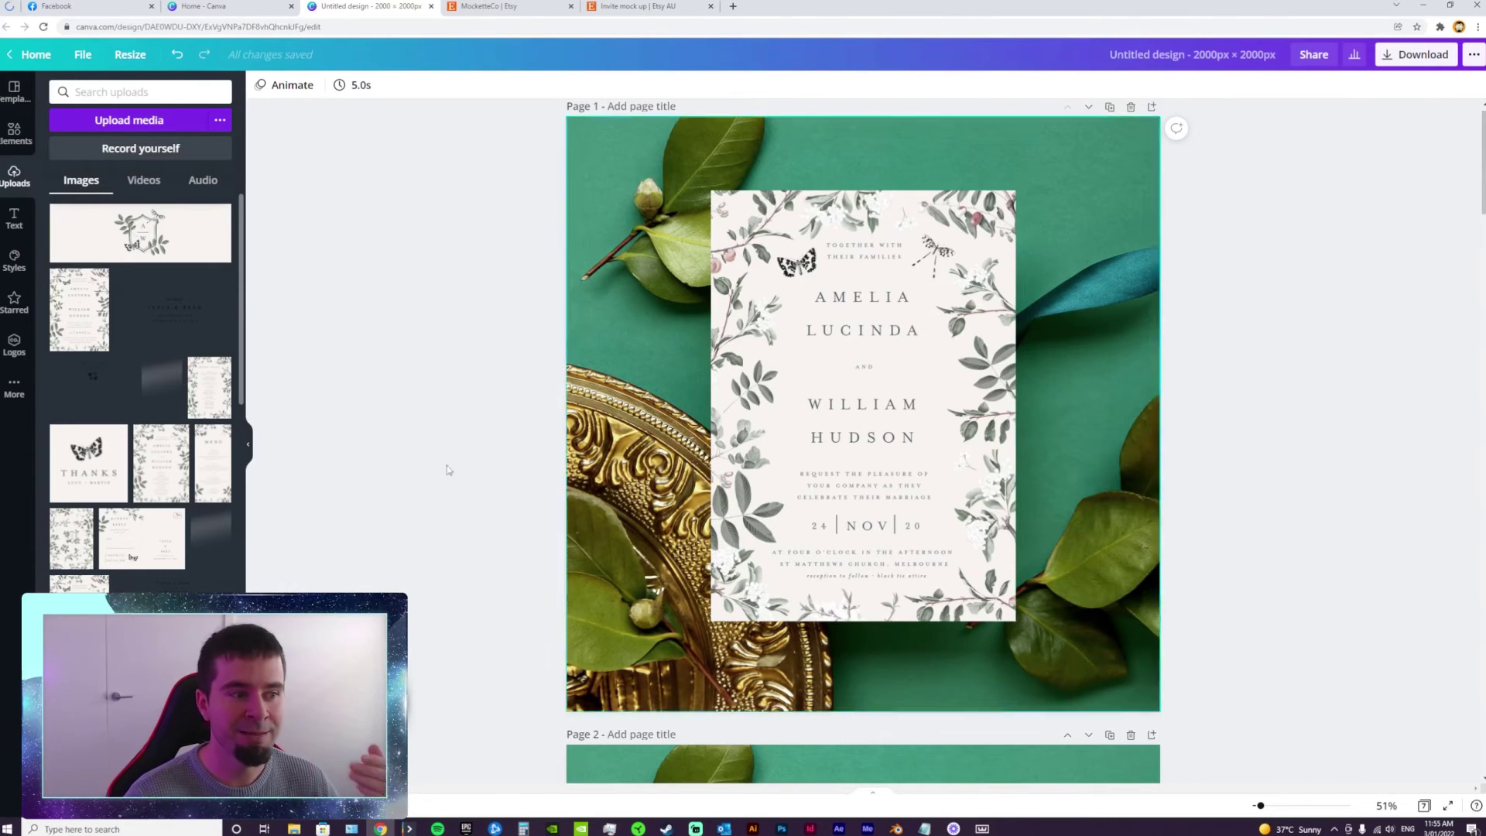
left_click(19, 143)
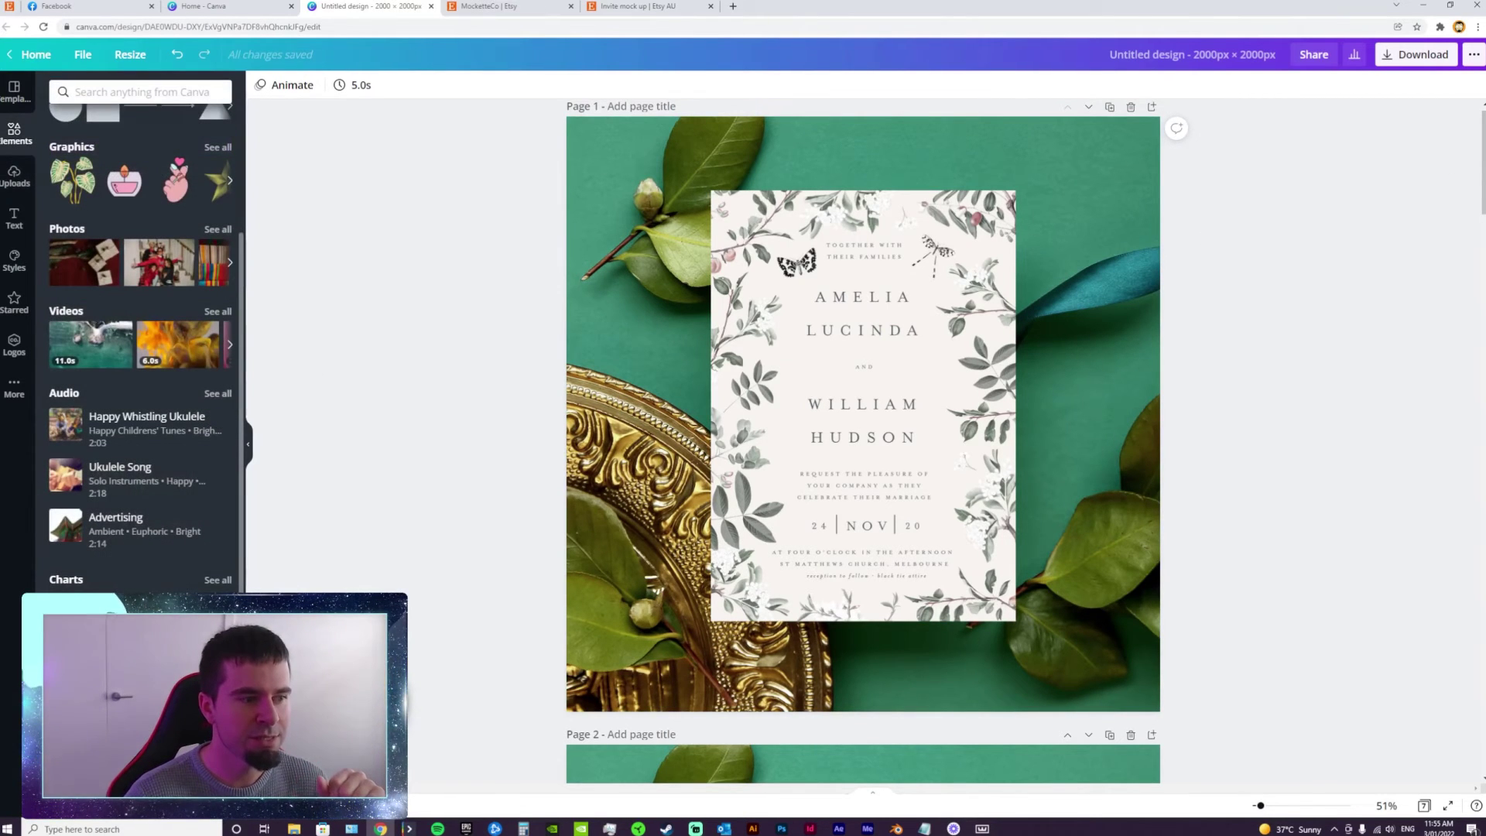
left_click(14, 174)
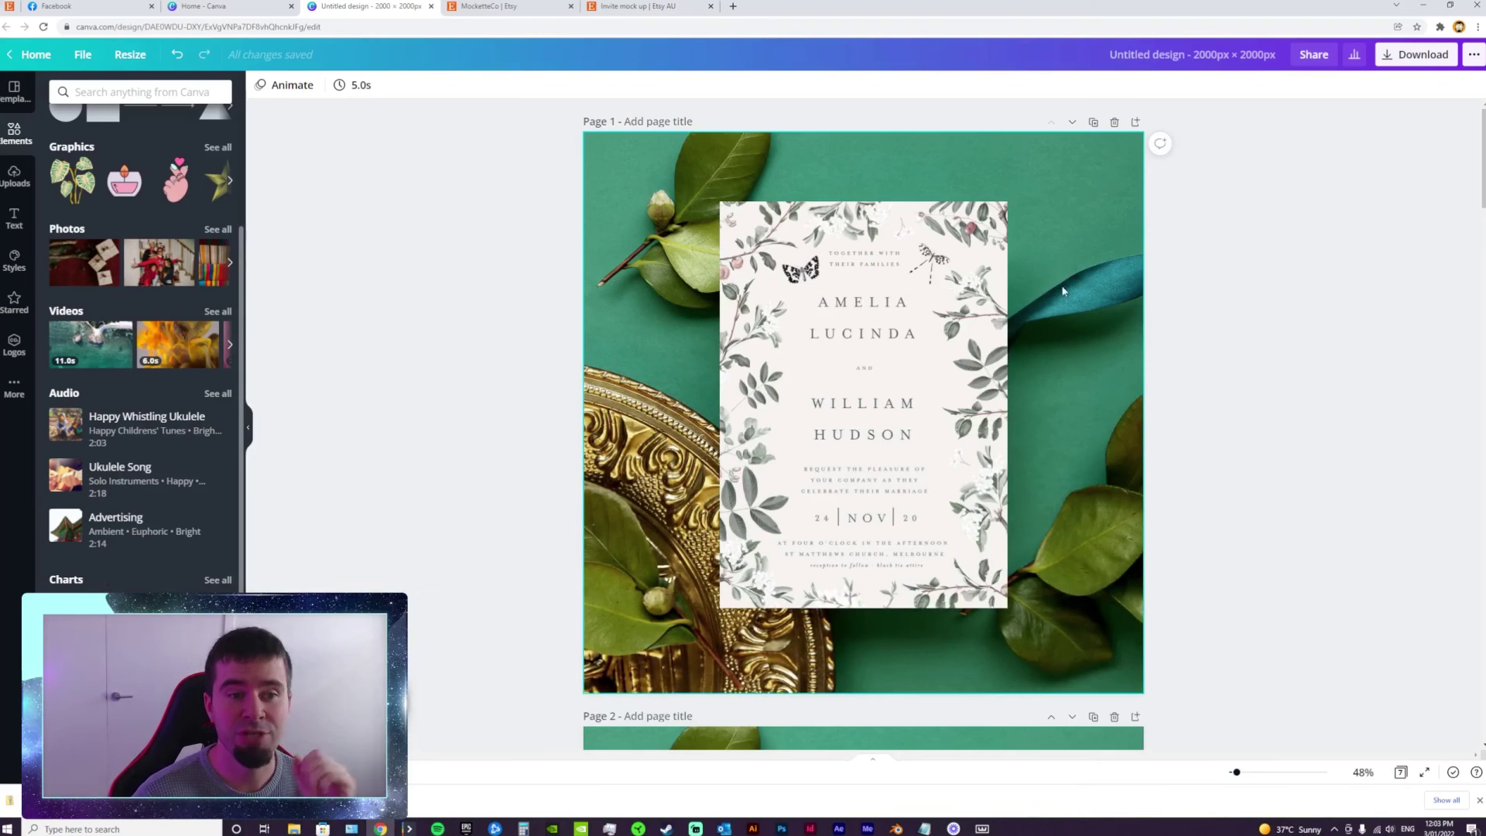
scroll(1026, 405, "down", 10)
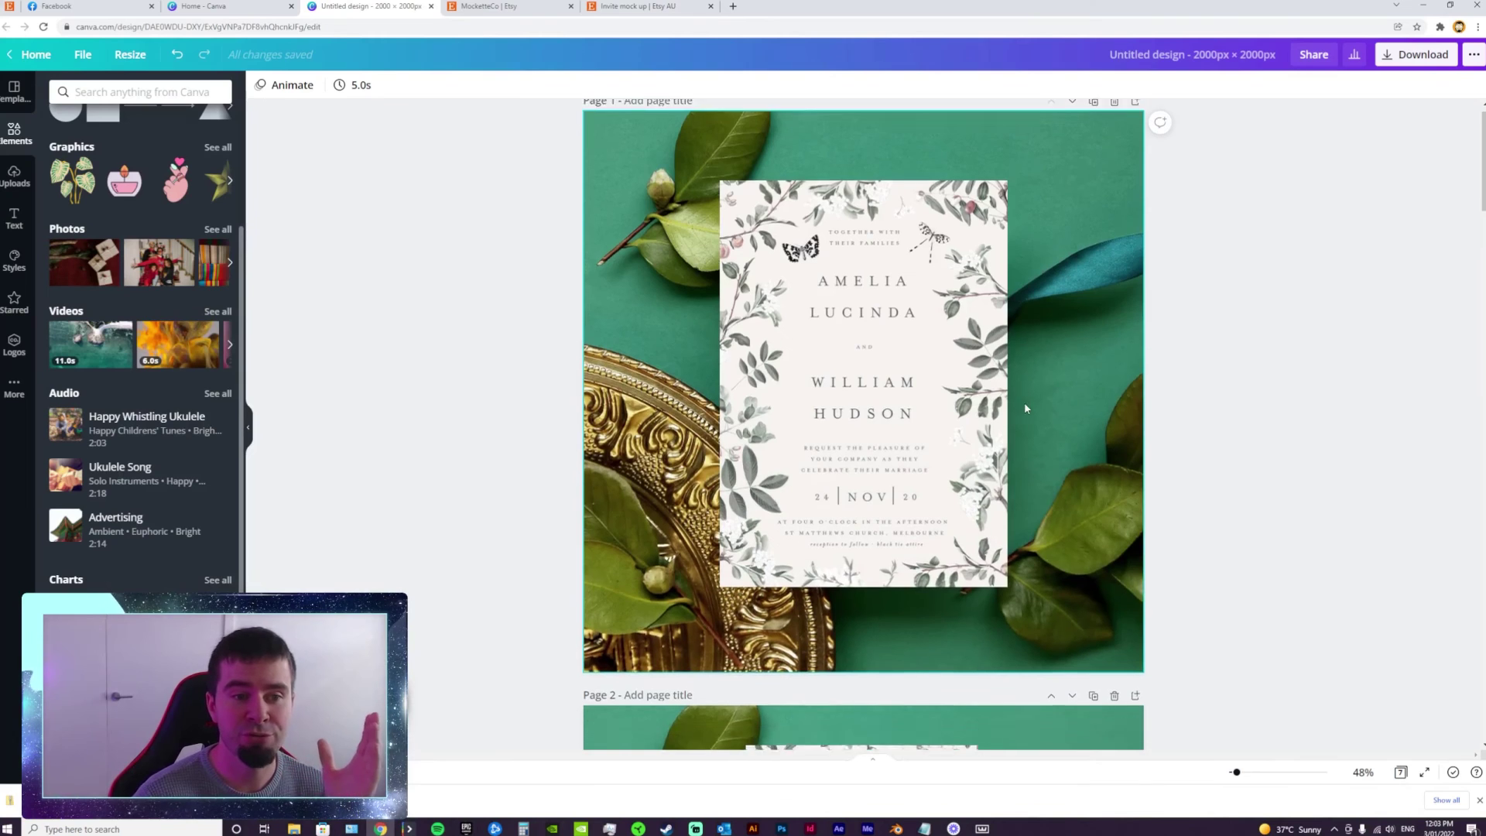
scroll(1025, 406, "up", 10)
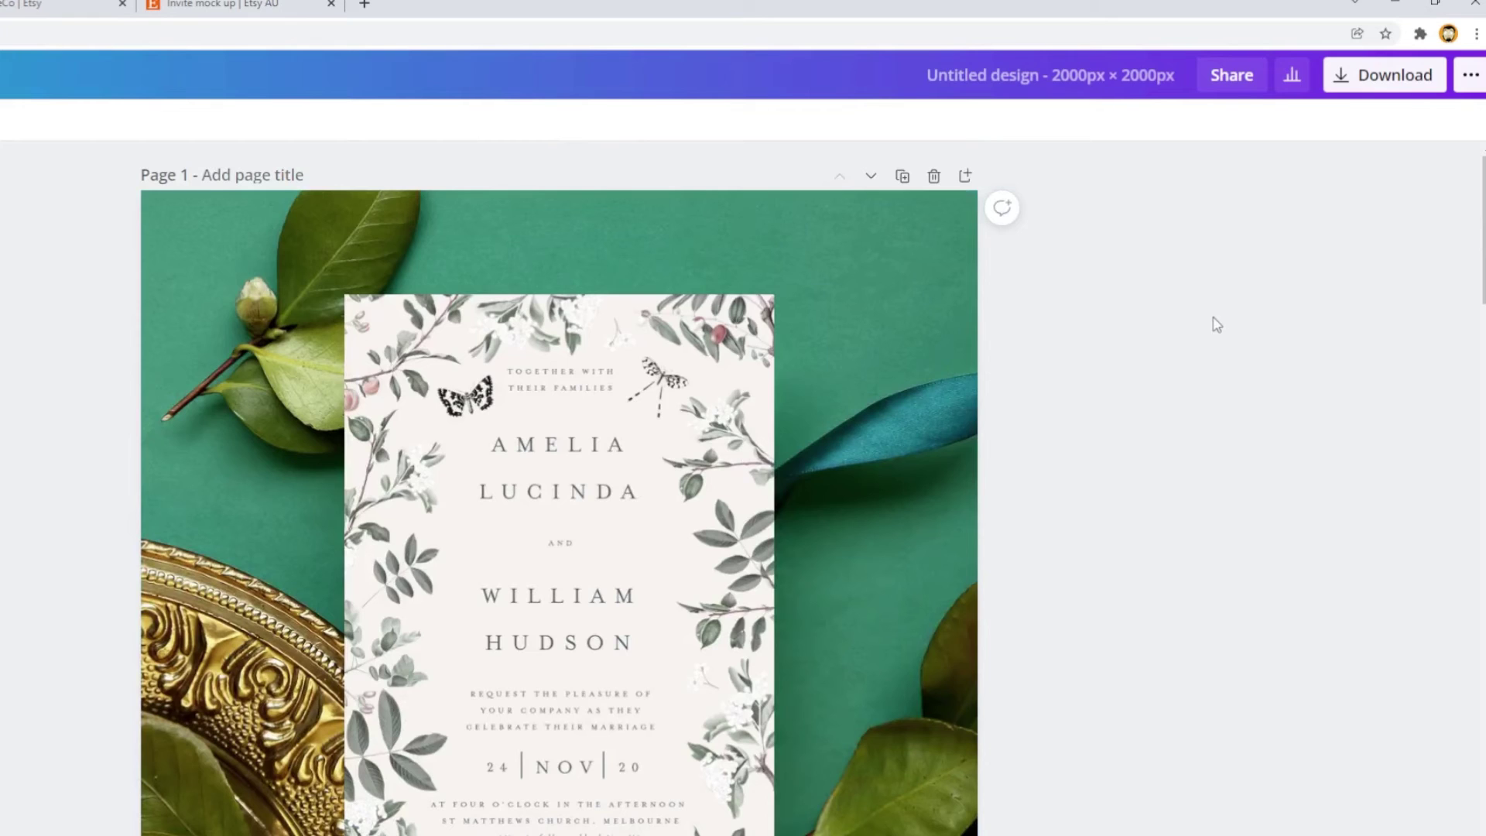
Step: Download all seven pages of the design as JPG files
left_click(1393, 78)
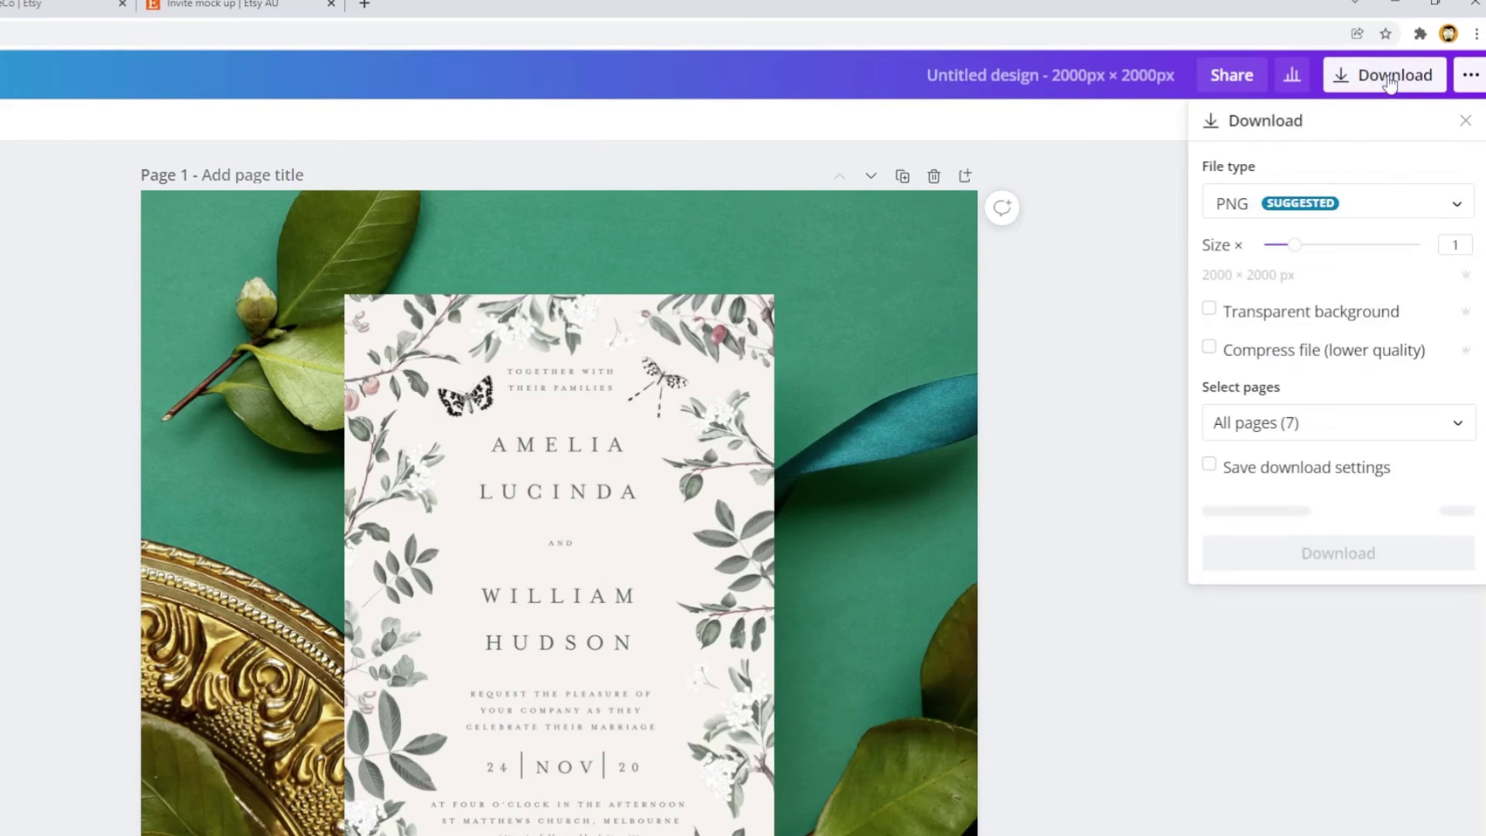
left_click(1377, 204)
left_click(1254, 274)
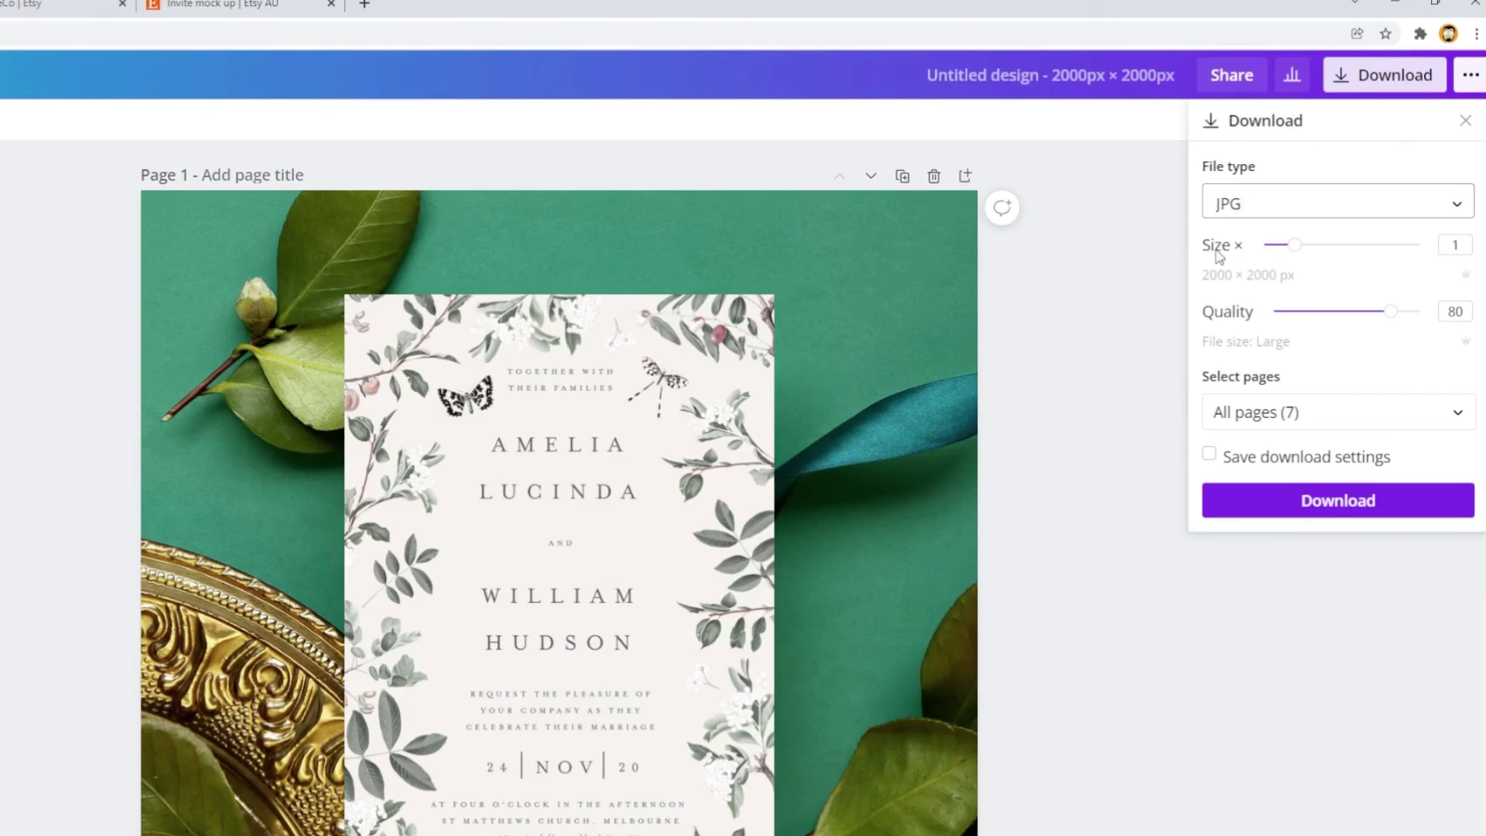
left_click(1450, 246)
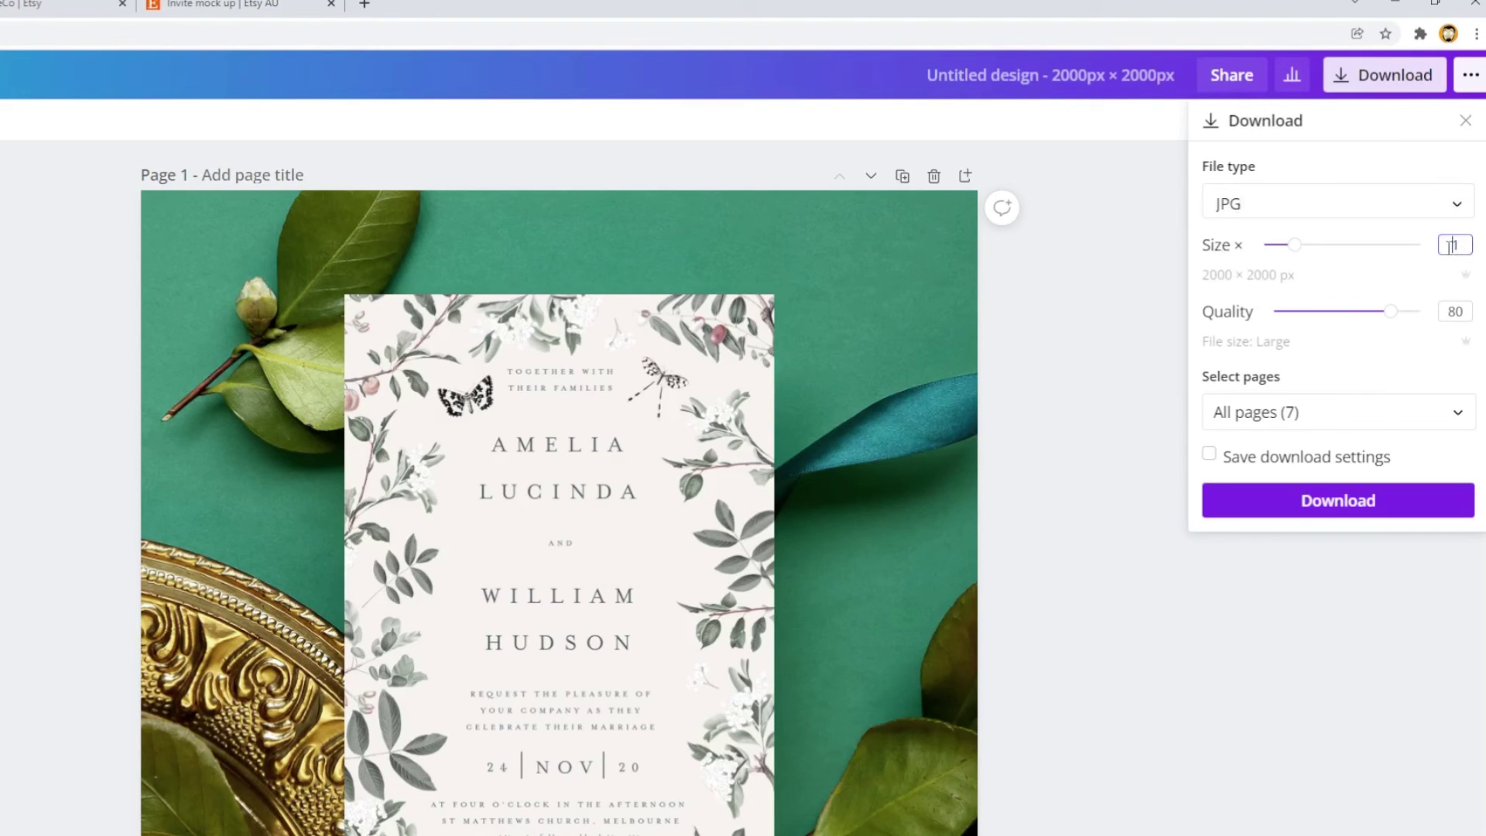
double_click(1471, 245)
left_click(1340, 503)
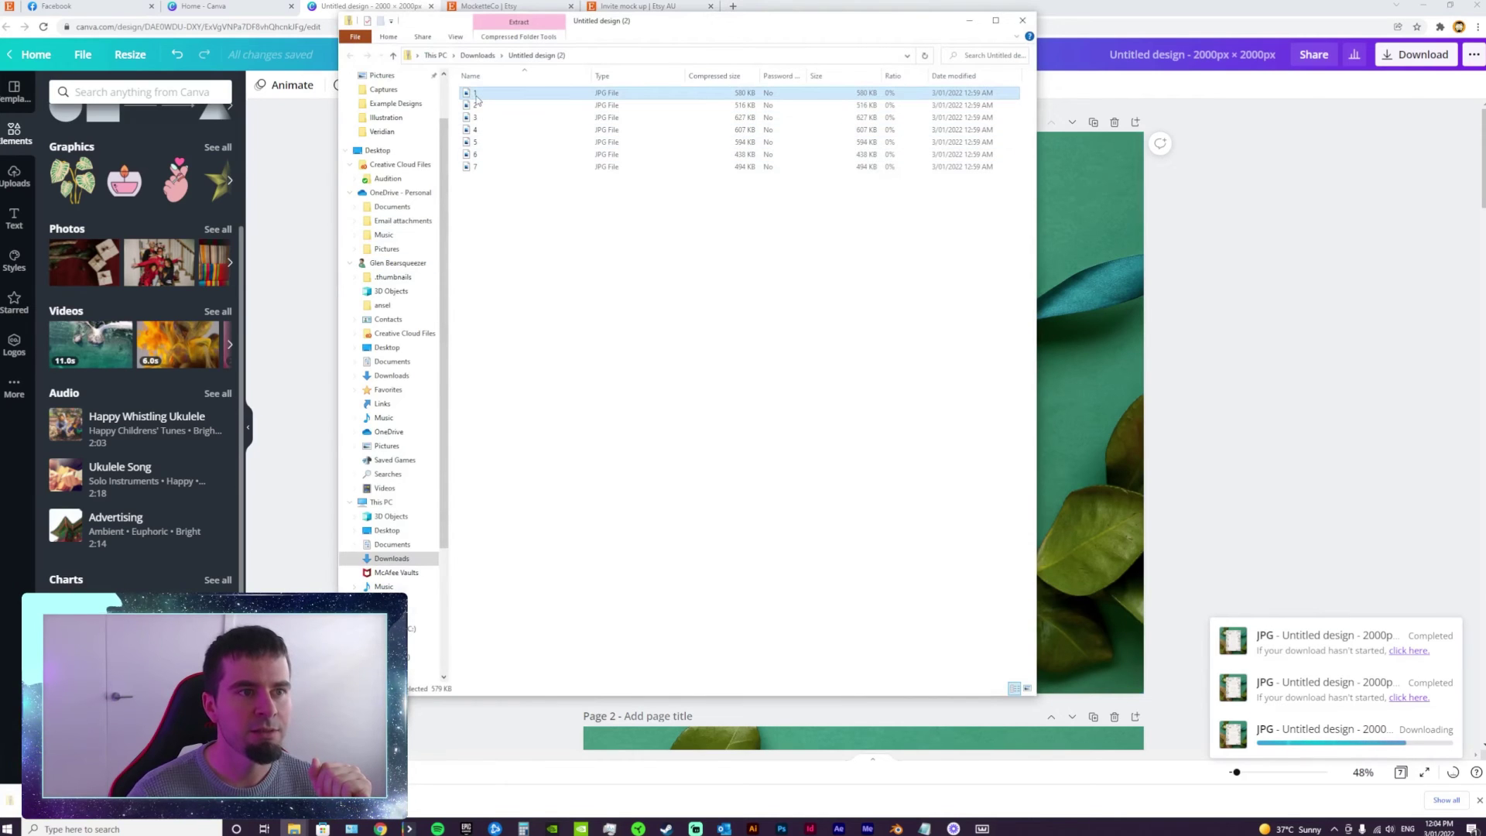
Step: Preview the first downloaded JPG page from the zip folder, and close both the image and the folder
double_click(478, 95)
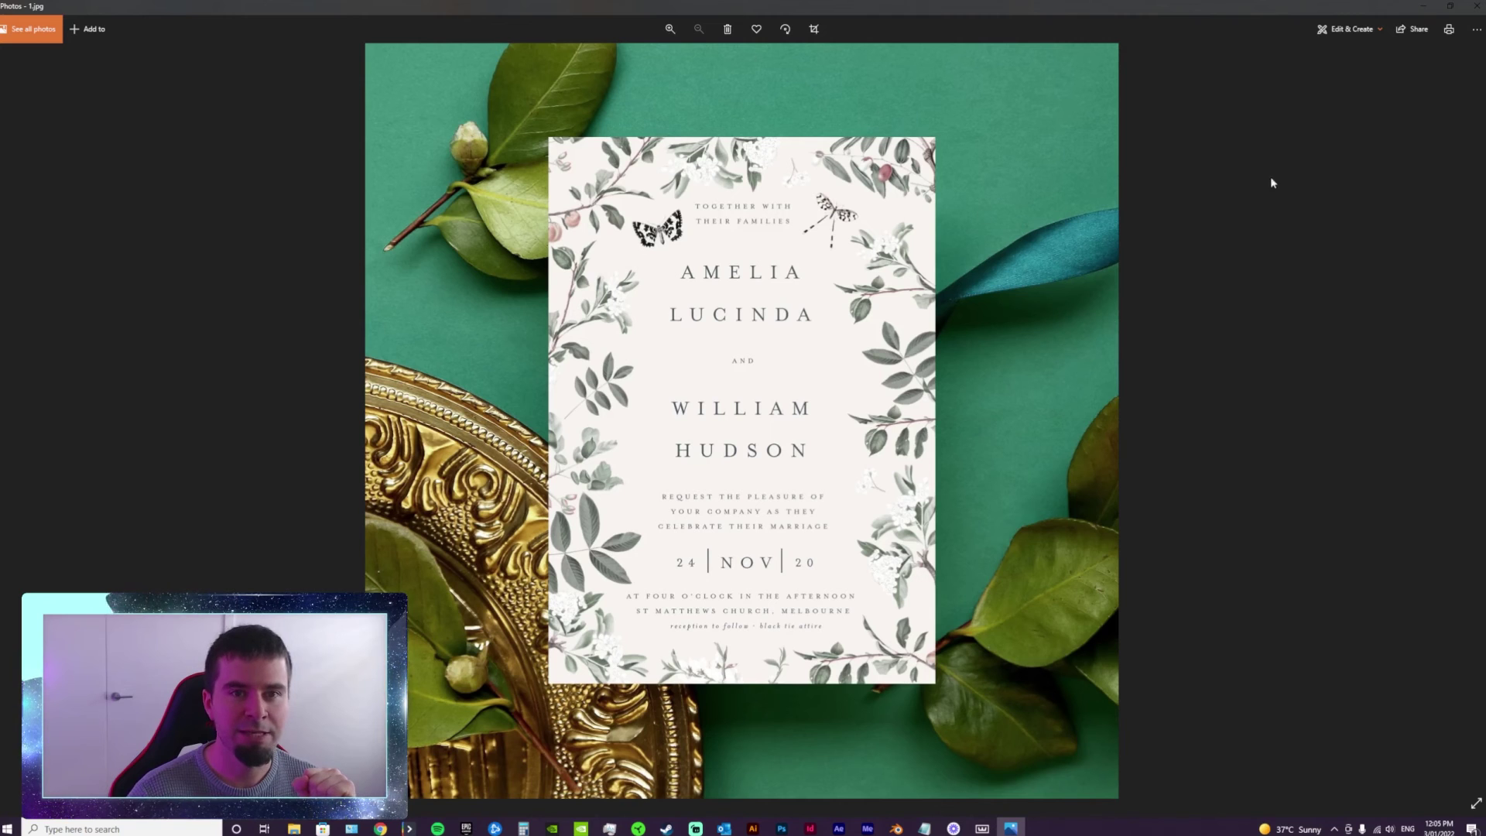
left_click(1476, 5)
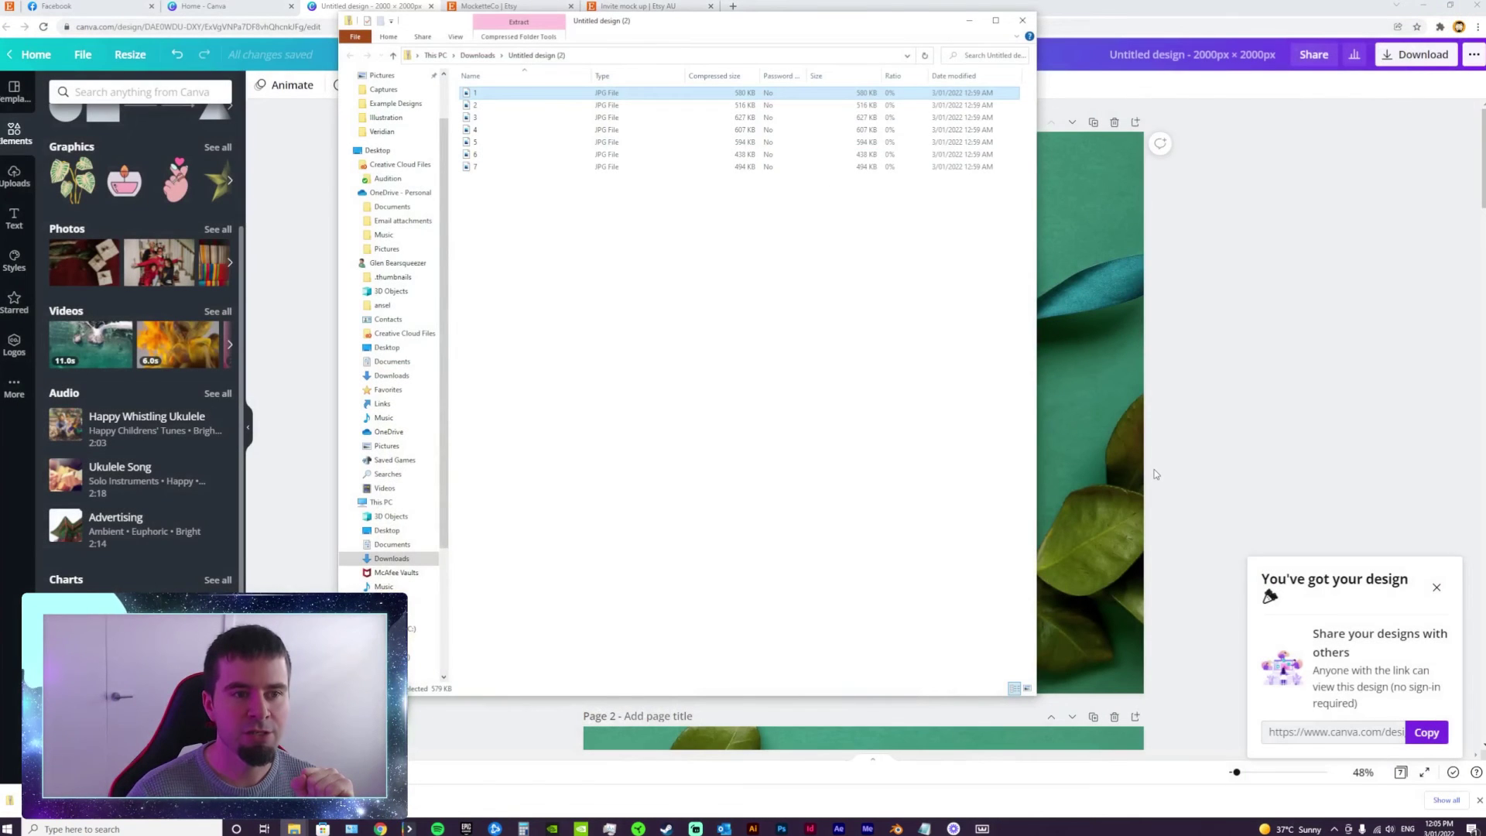
left_click(1022, 19)
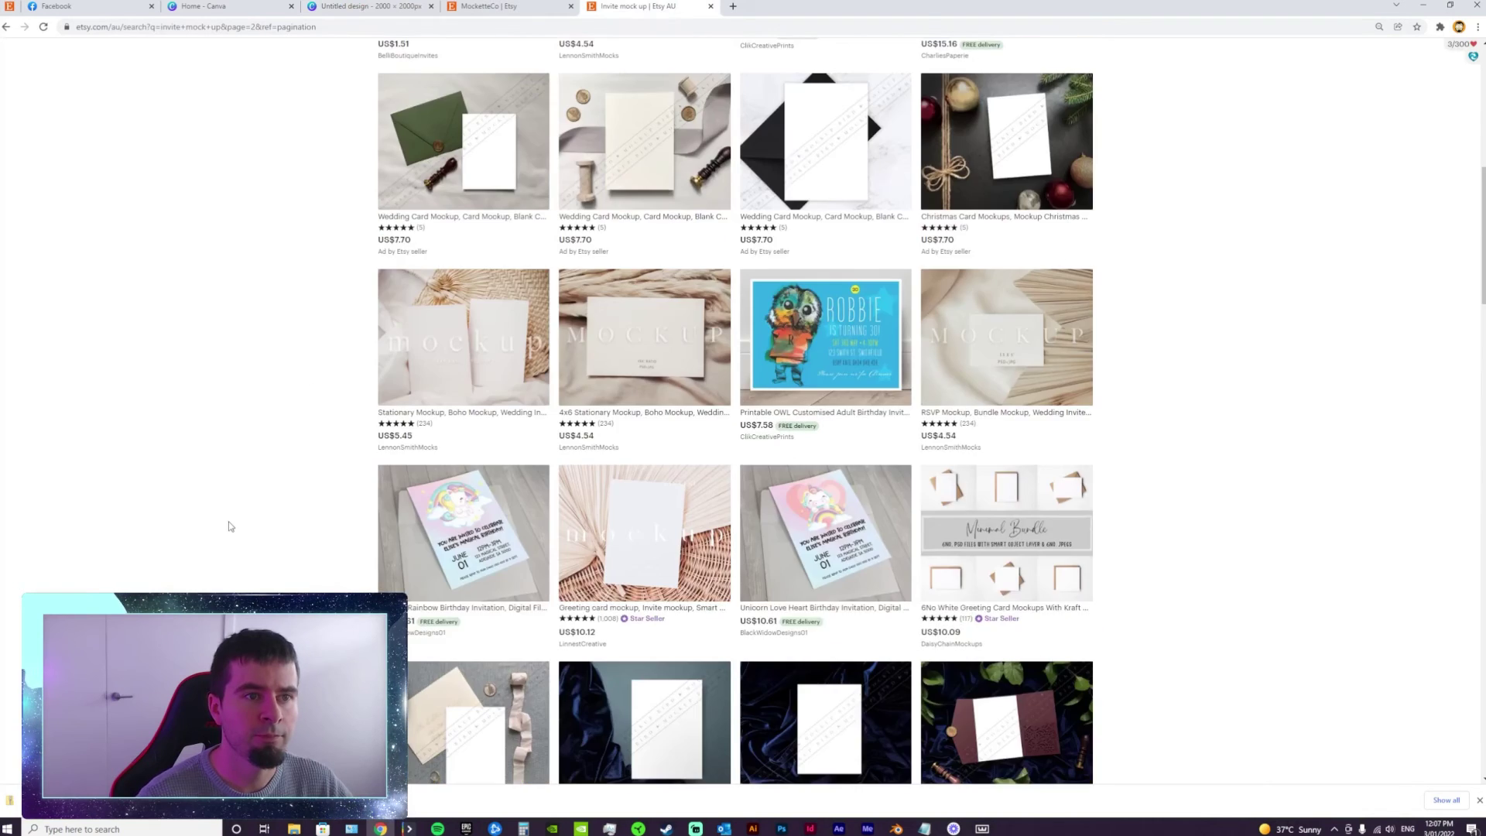
Step: Browse the Etsy search results for "invite mock up" down to the end of the page and return to the start
scroll(230, 527, "up", 5)
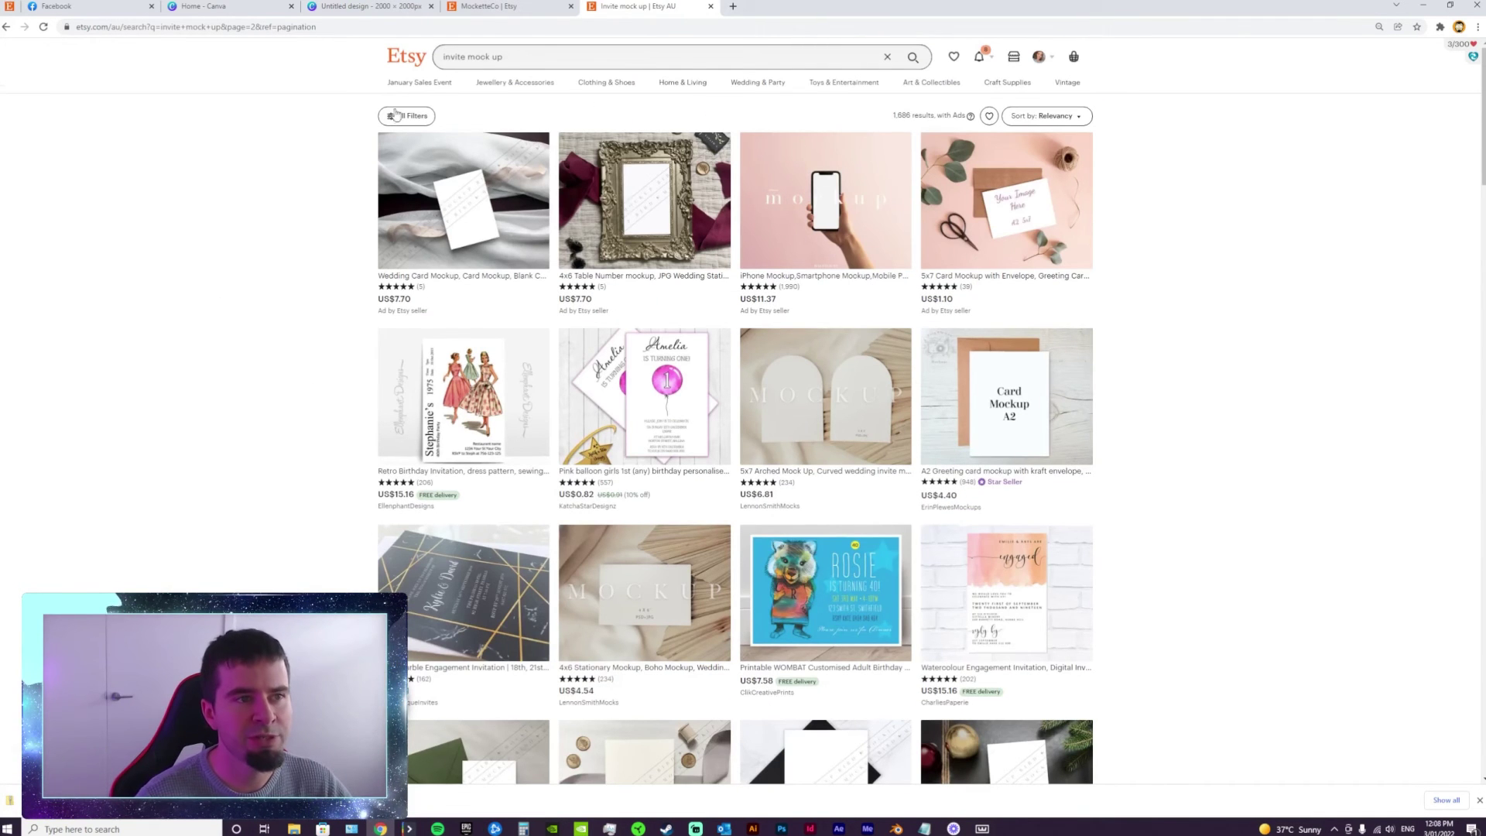
left_click_drag(442, 57, 516, 57)
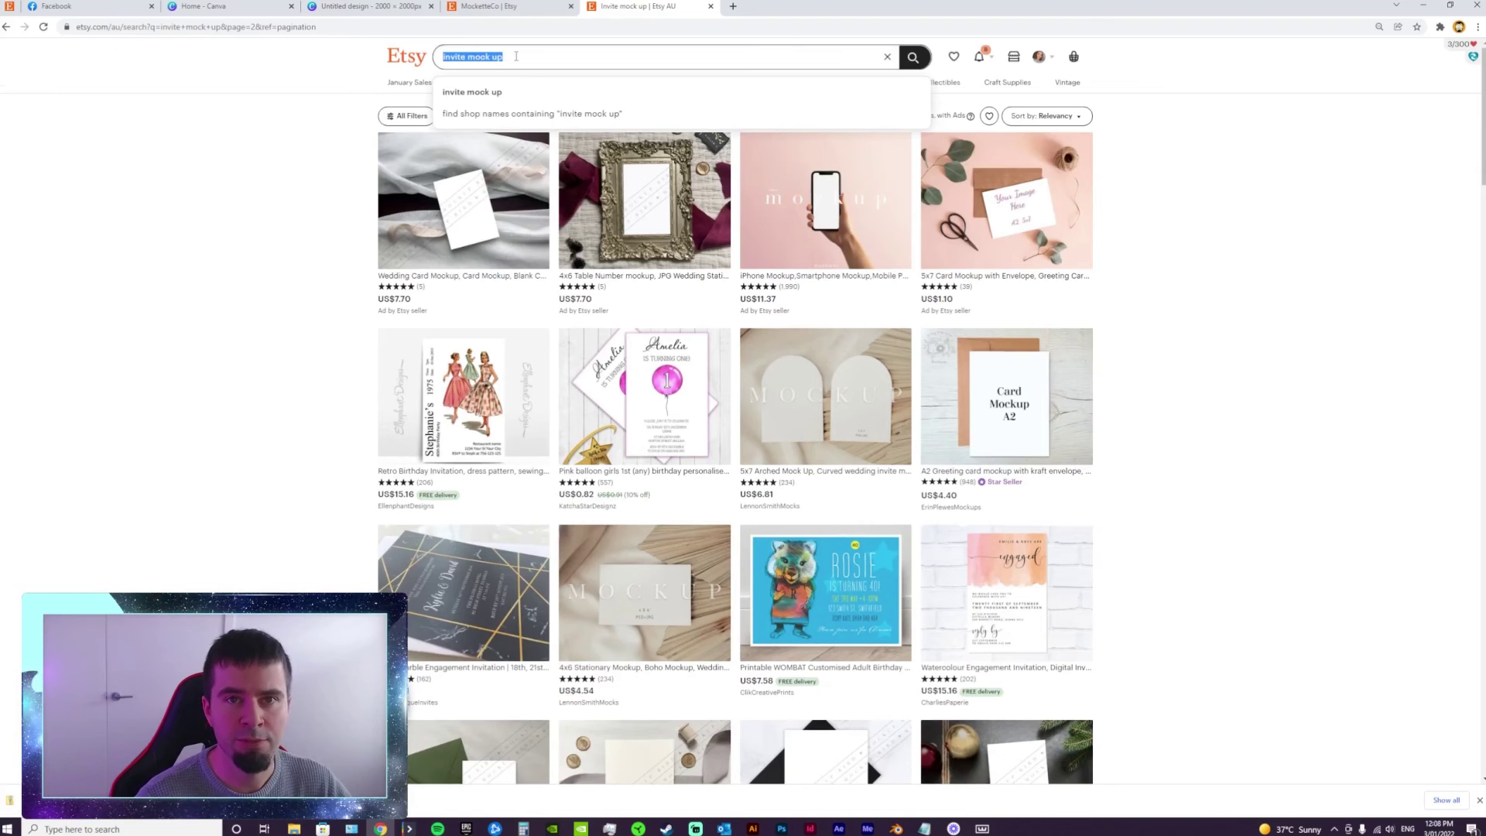
left_click(185, 359)
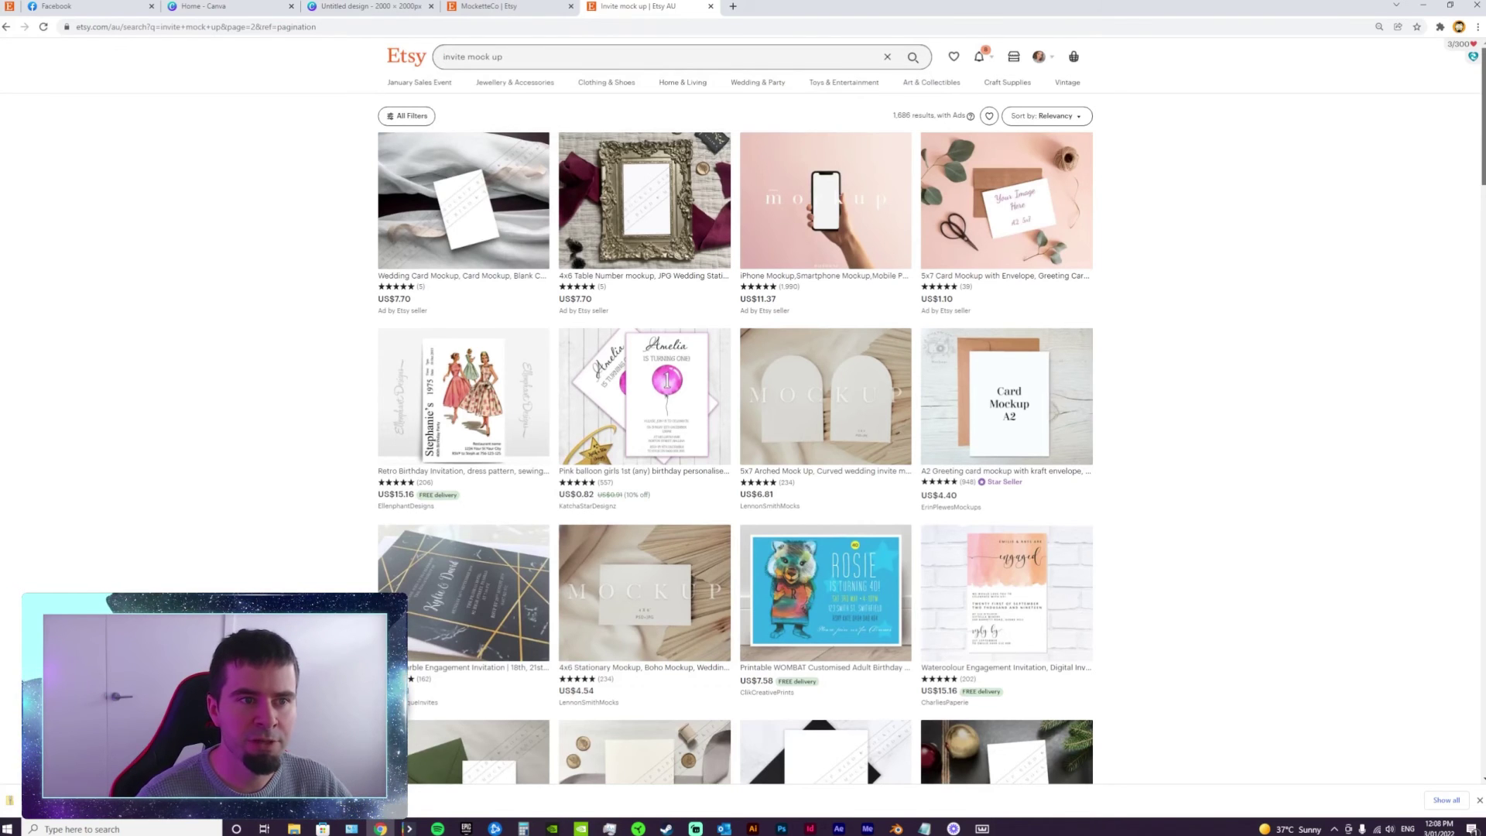
scroll(1475, 187, "down", 2)
scroll(1475, 187, "down", 6)
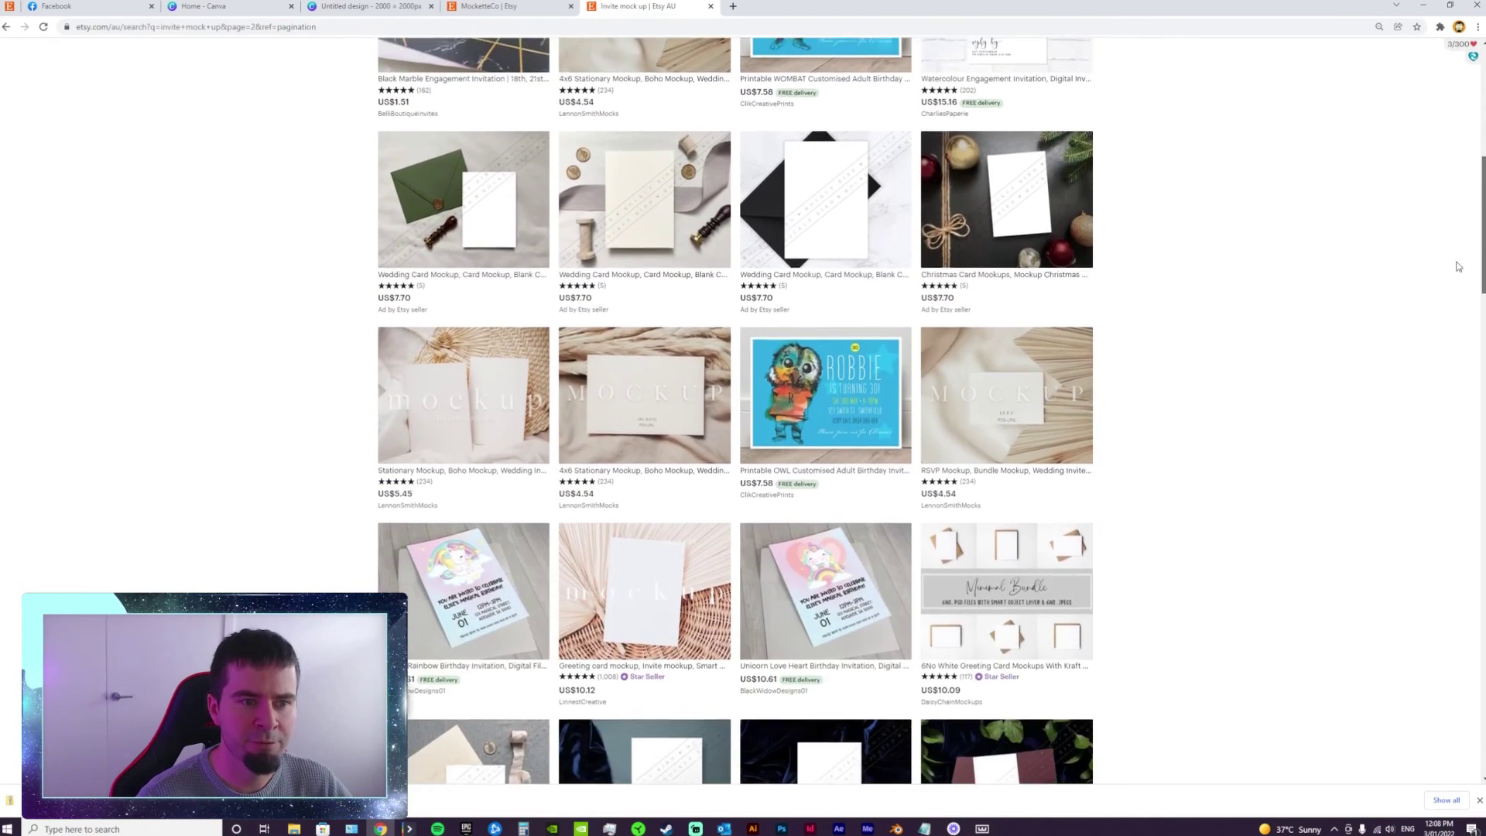
scroll(1455, 279, "down", 8)
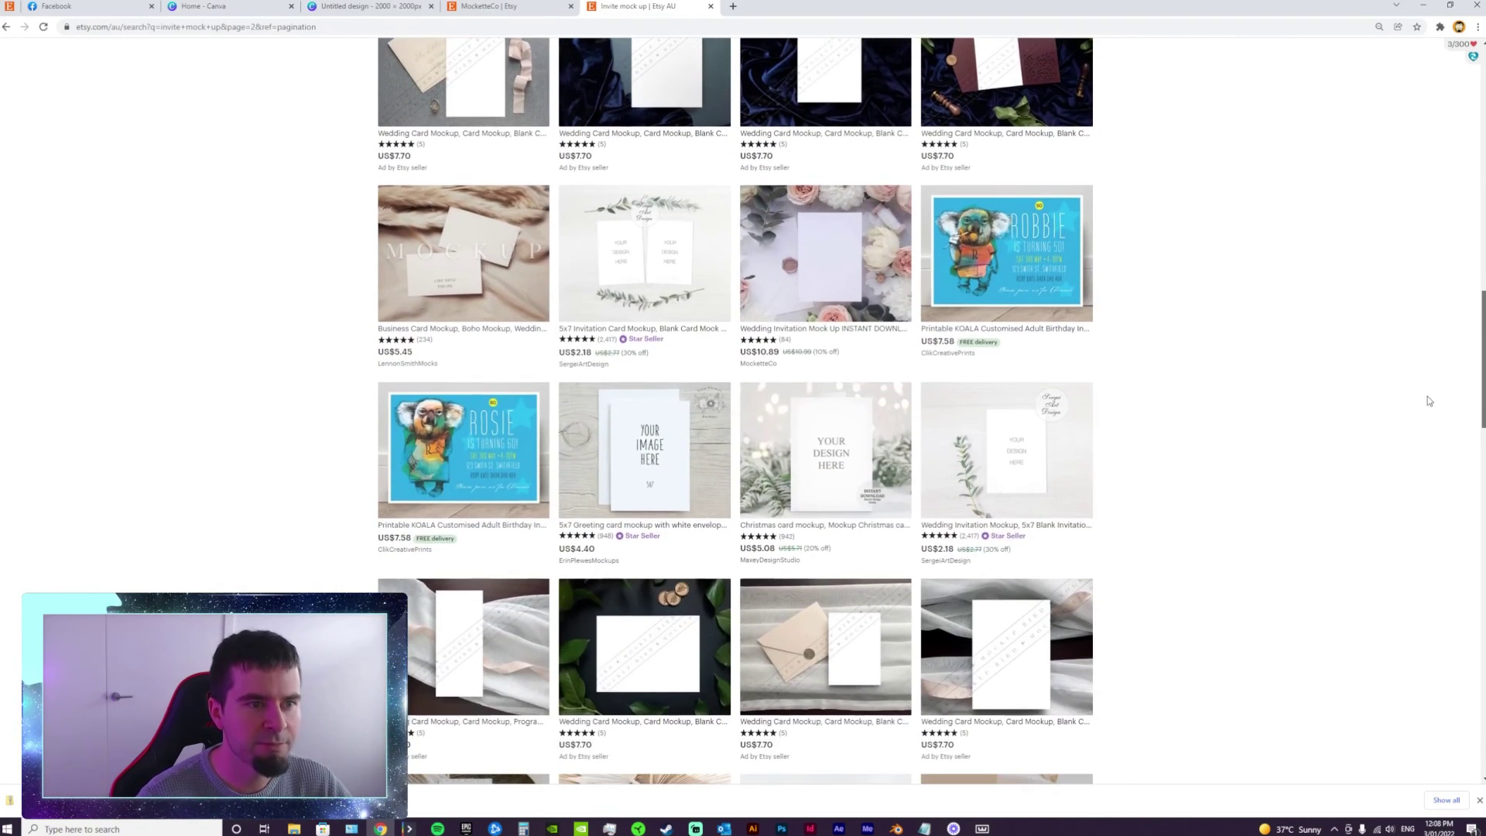
scroll(1431, 433, "down", 8)
scroll(1436, 502, "down", 2)
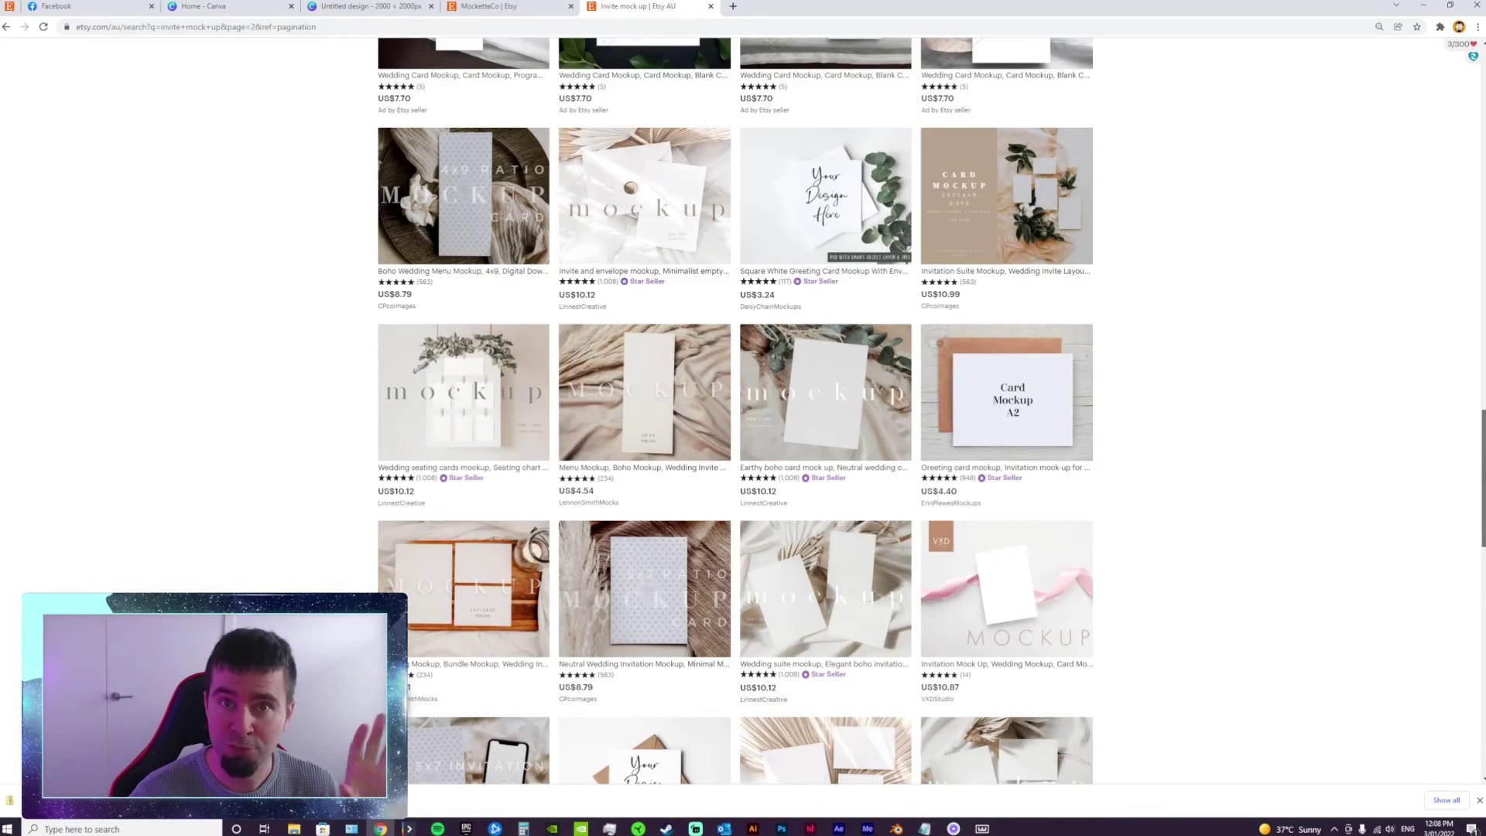
scroll(1471, 644, "down", 10)
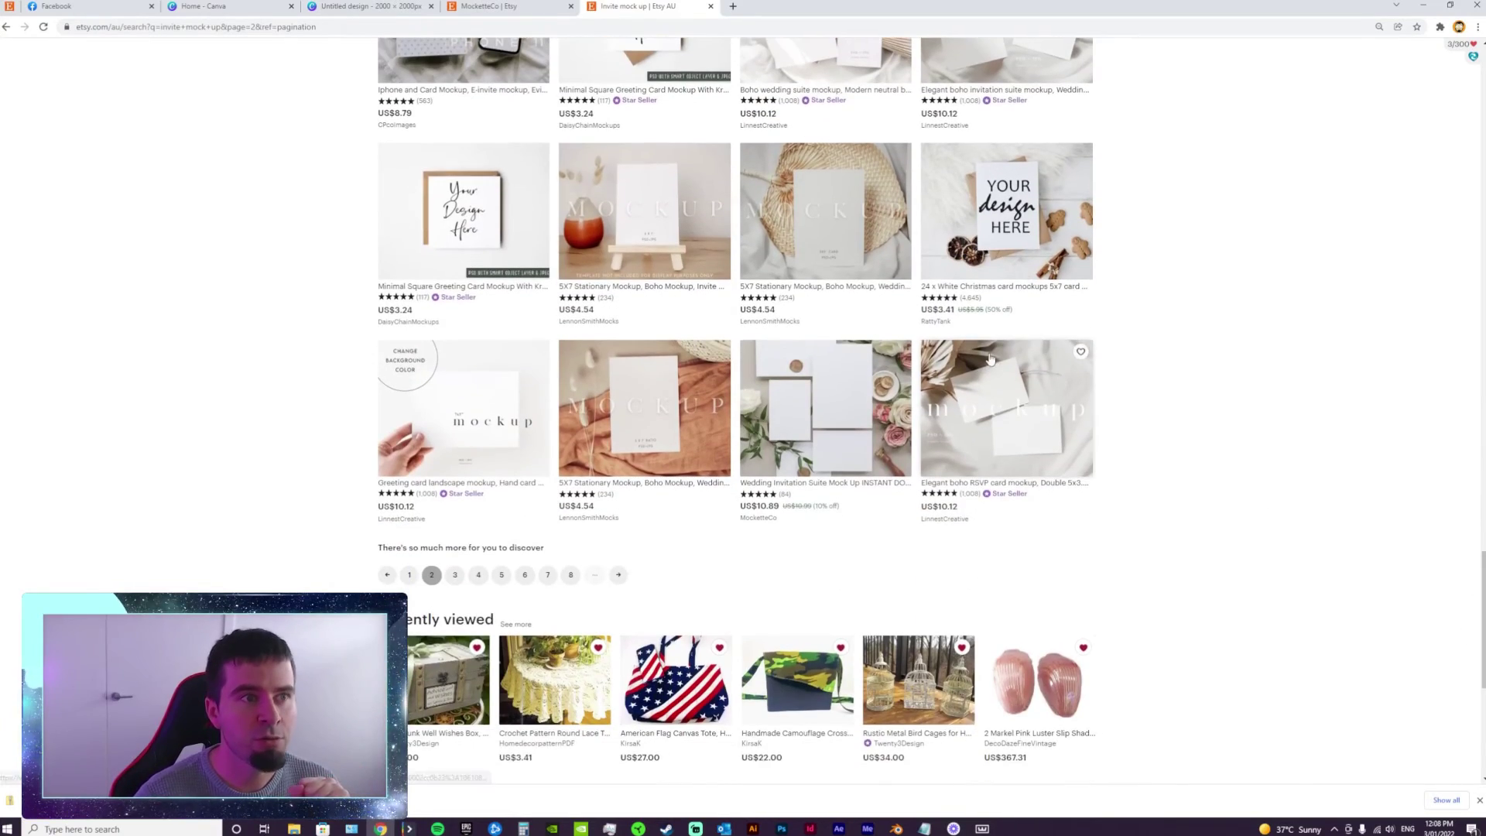
key("Home")
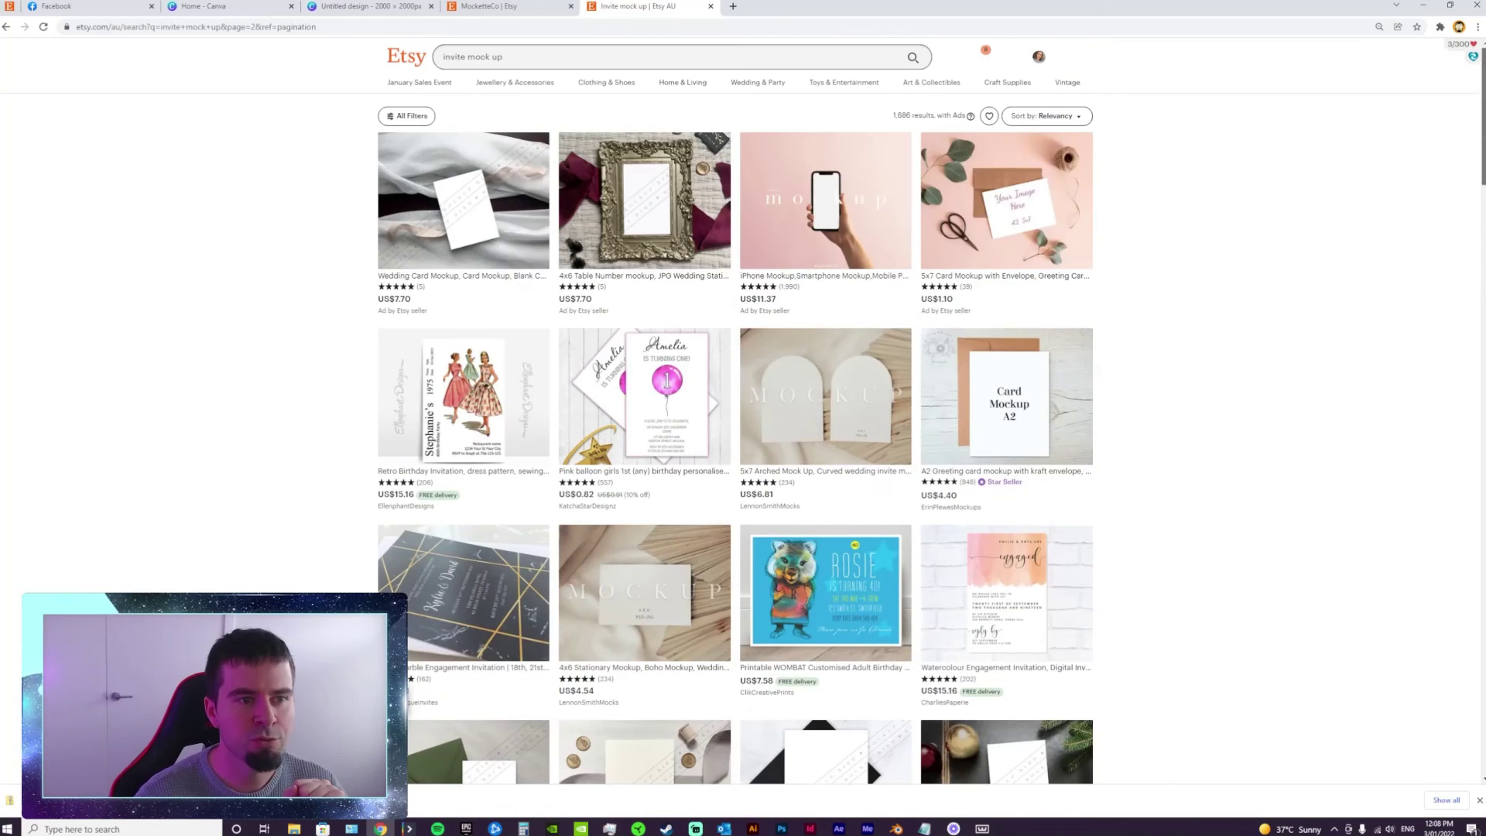
Step: Switch to the MocketteCo shop on Etsy and look through its banner and stationery mockup listings, including page 1 of the items
left_click(498, 9)
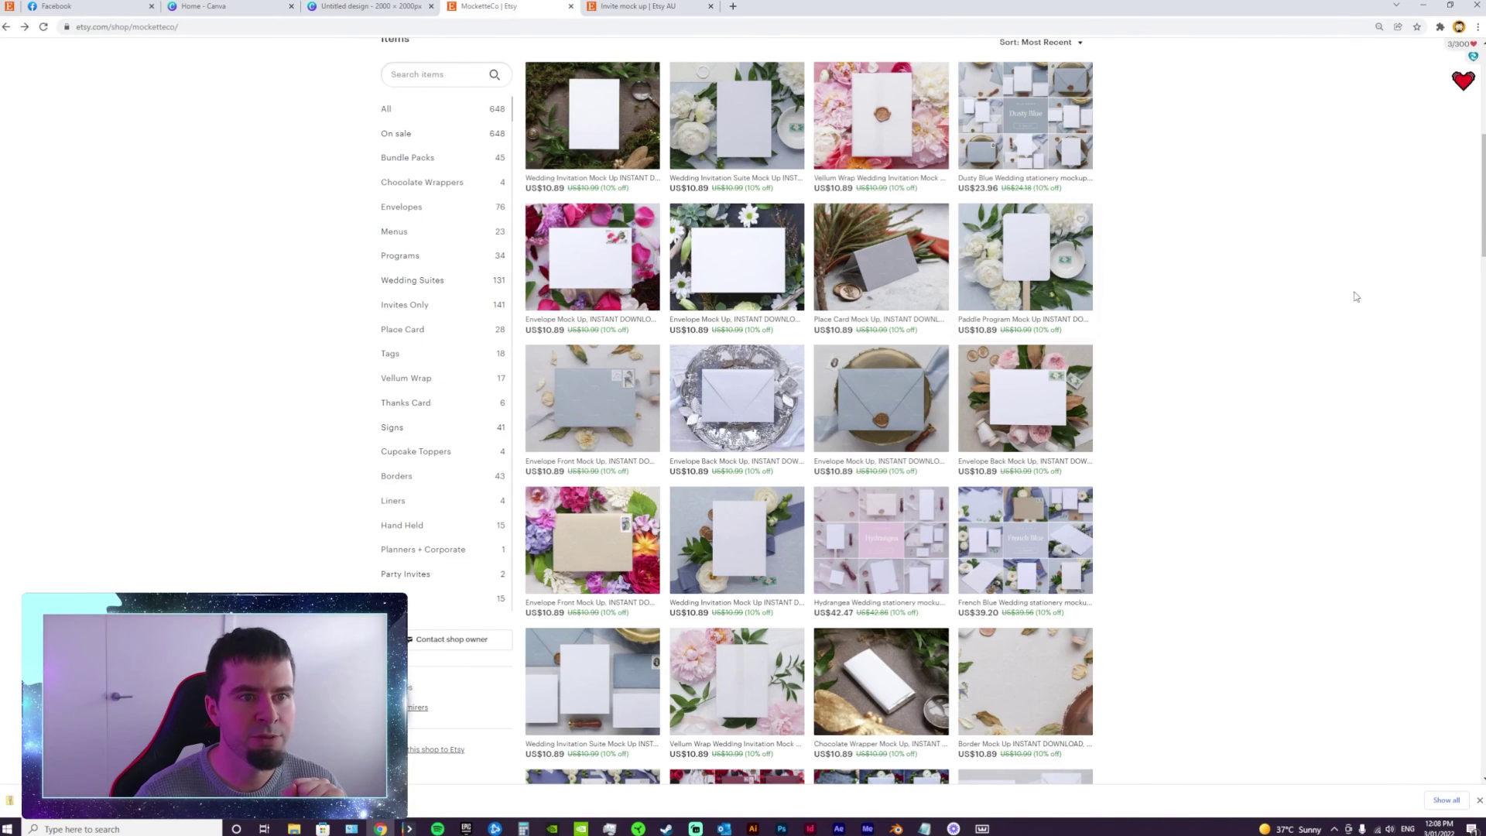
scroll(1479, 214, "up", 7)
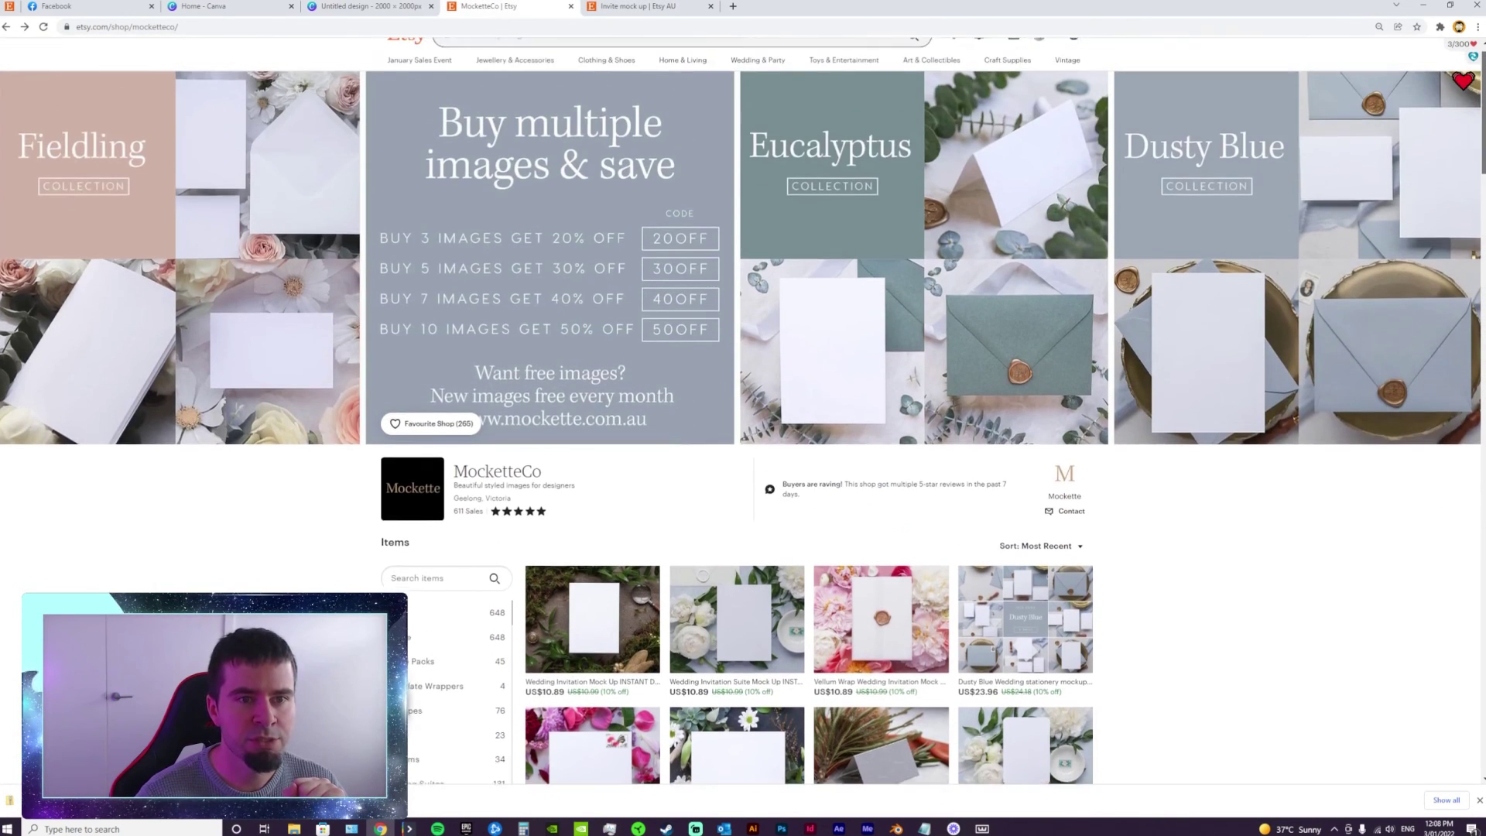
scroll(1483, 221, "down", 8)
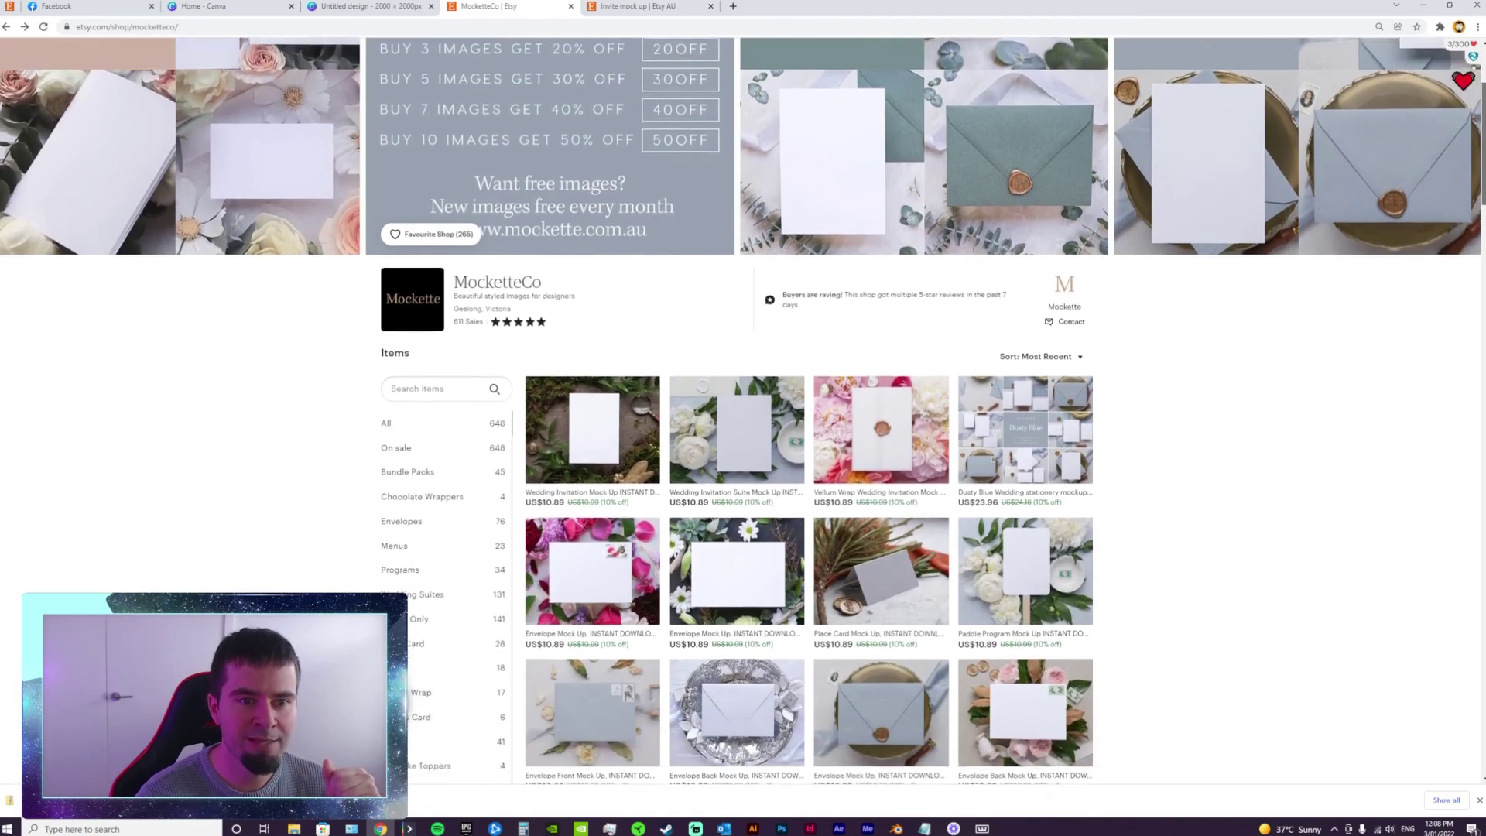
scroll(1482, 221, "down", 10)
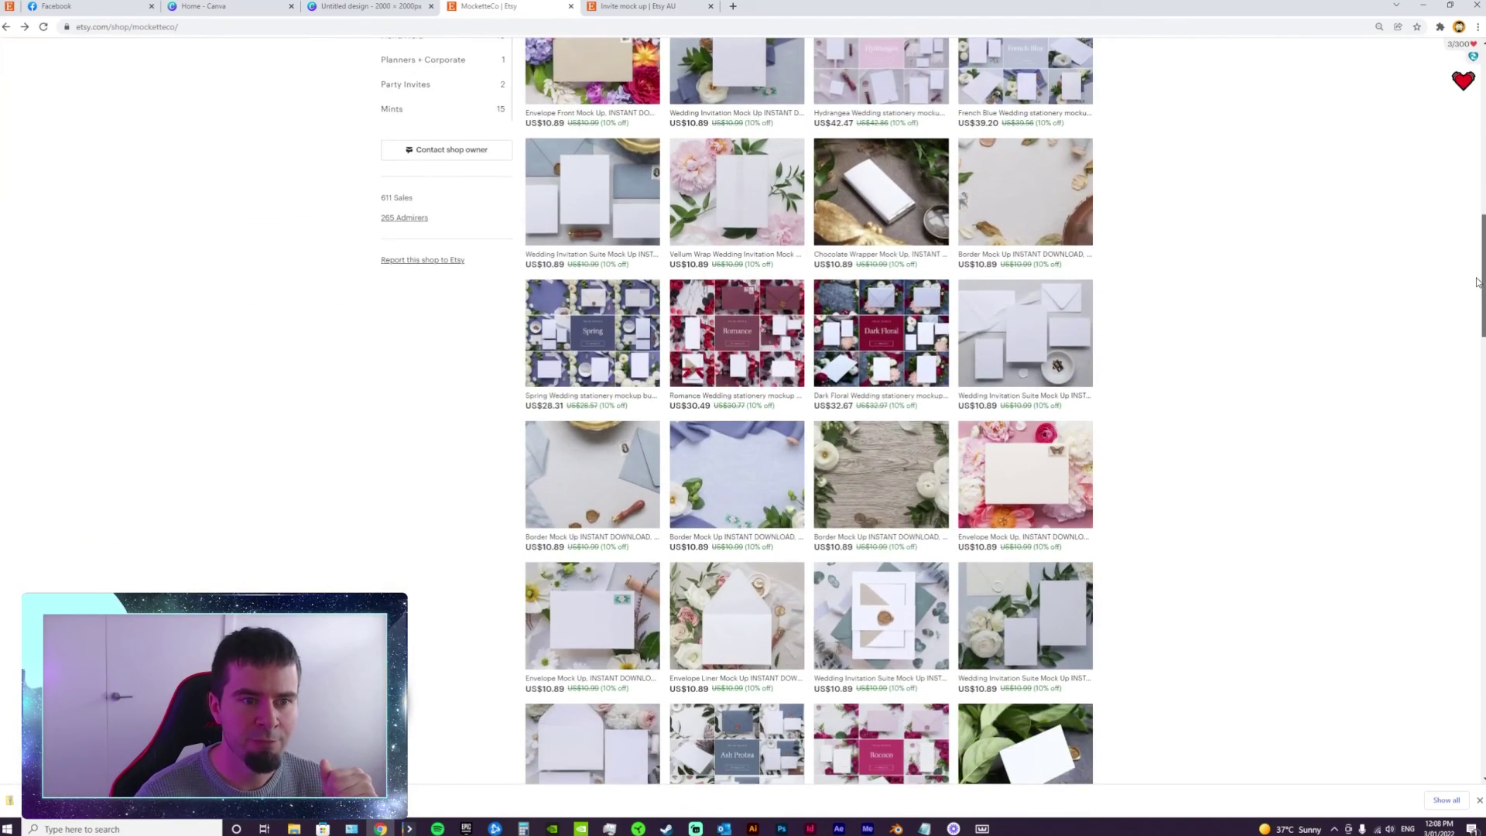
scroll(790, 612, "up", 5)
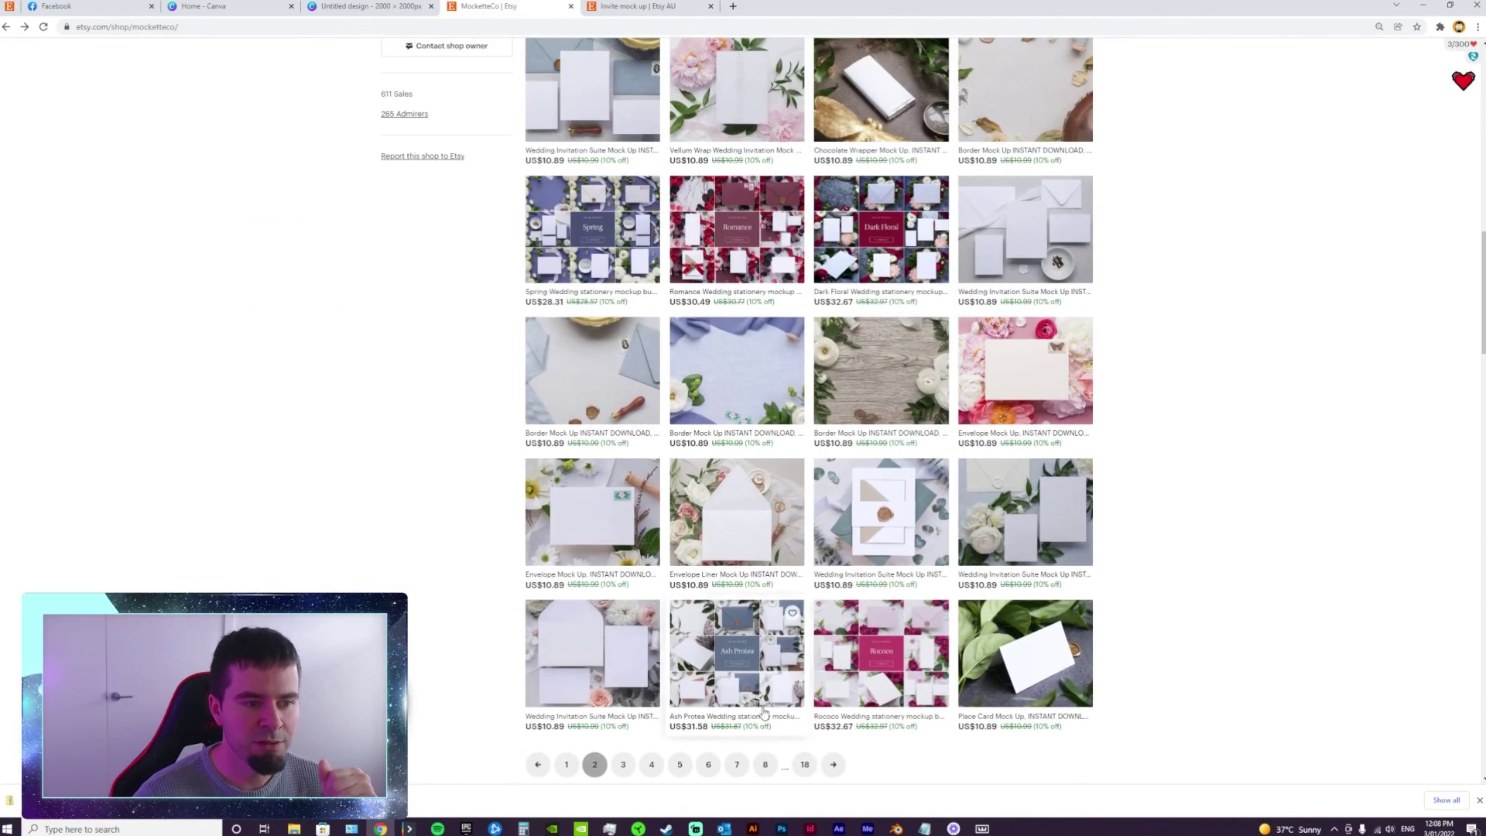
left_click(567, 764)
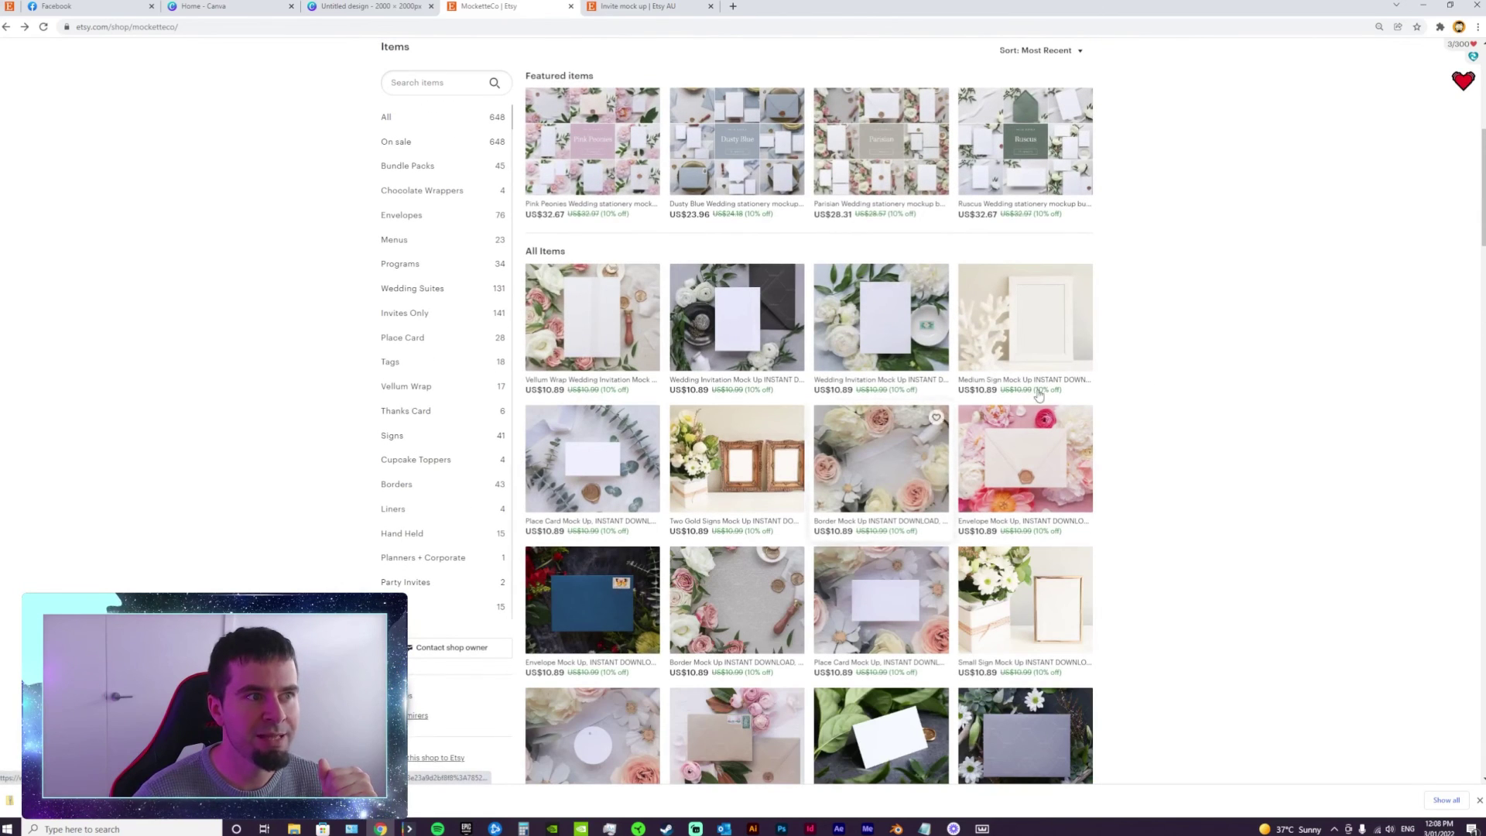
scroll(742, 309, "up", 6)
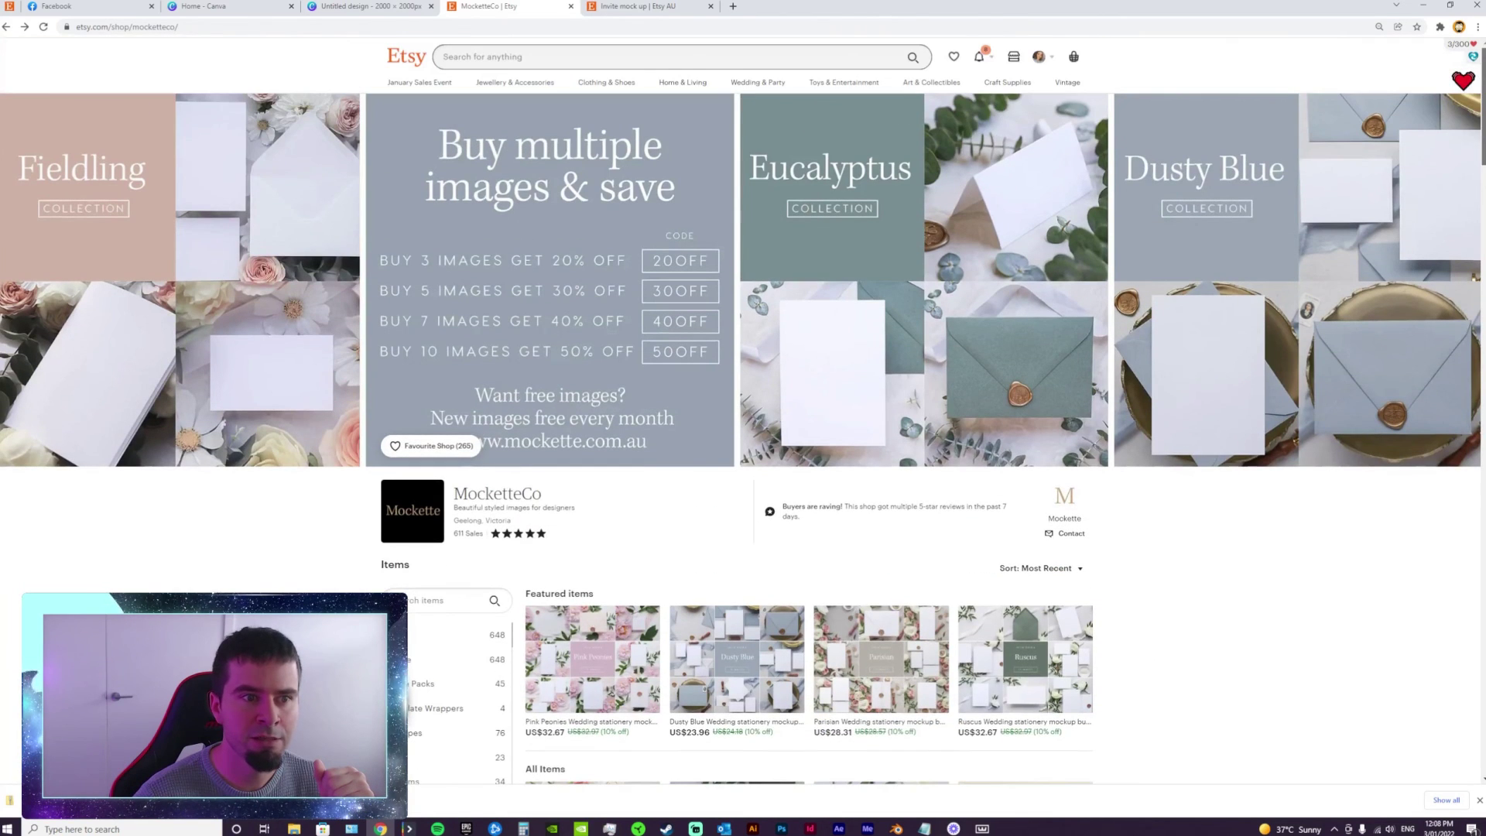
scroll(1478, 170, "down", 7)
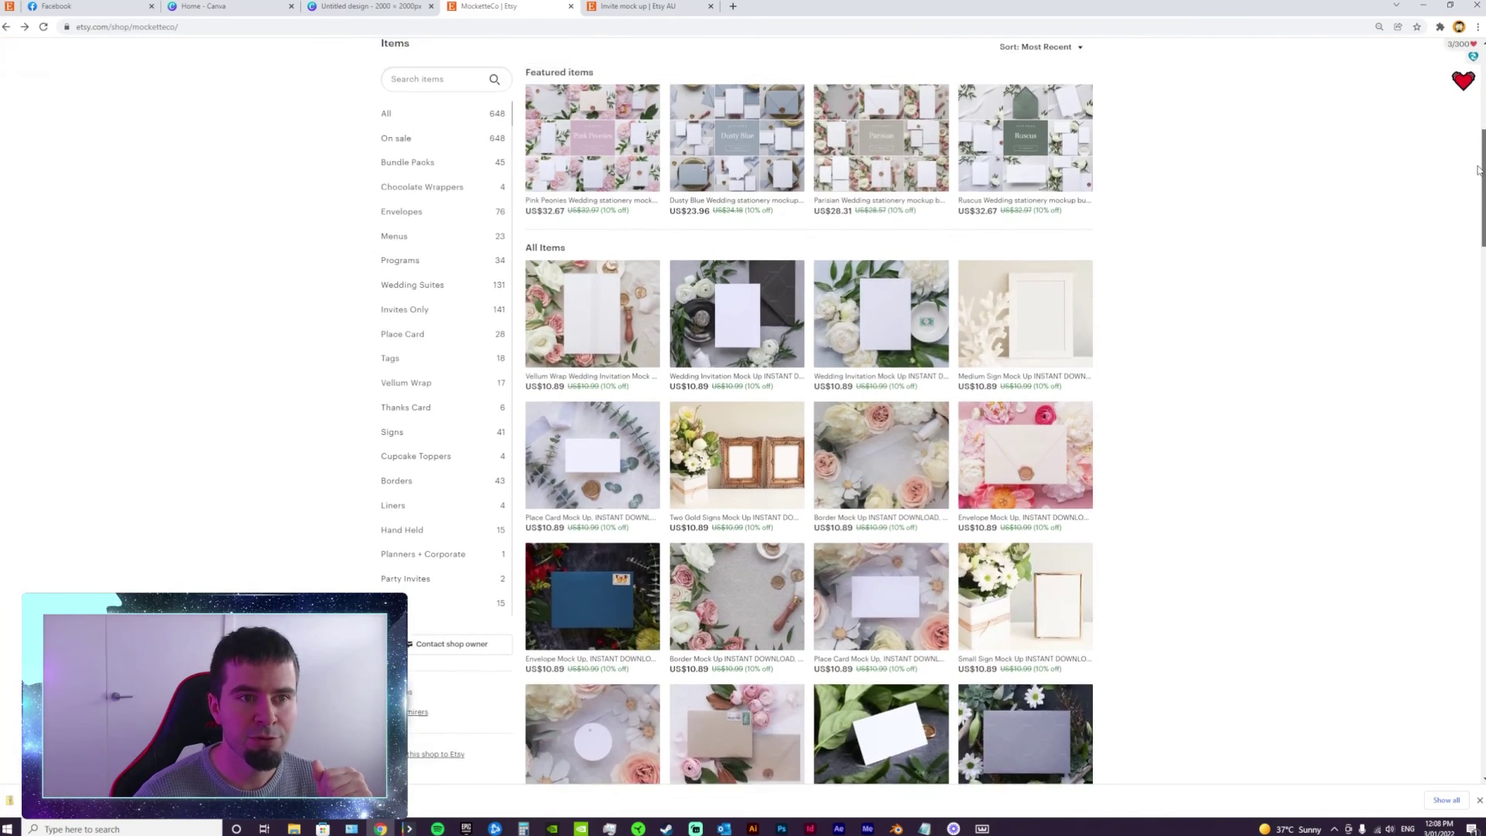
Step: Open the featured Dusty Blue wedding stationery mockup bundle, examine its enlarged listing image, and close the enlarged view
scroll(1478, 170, "up", 1)
left_click(728, 218)
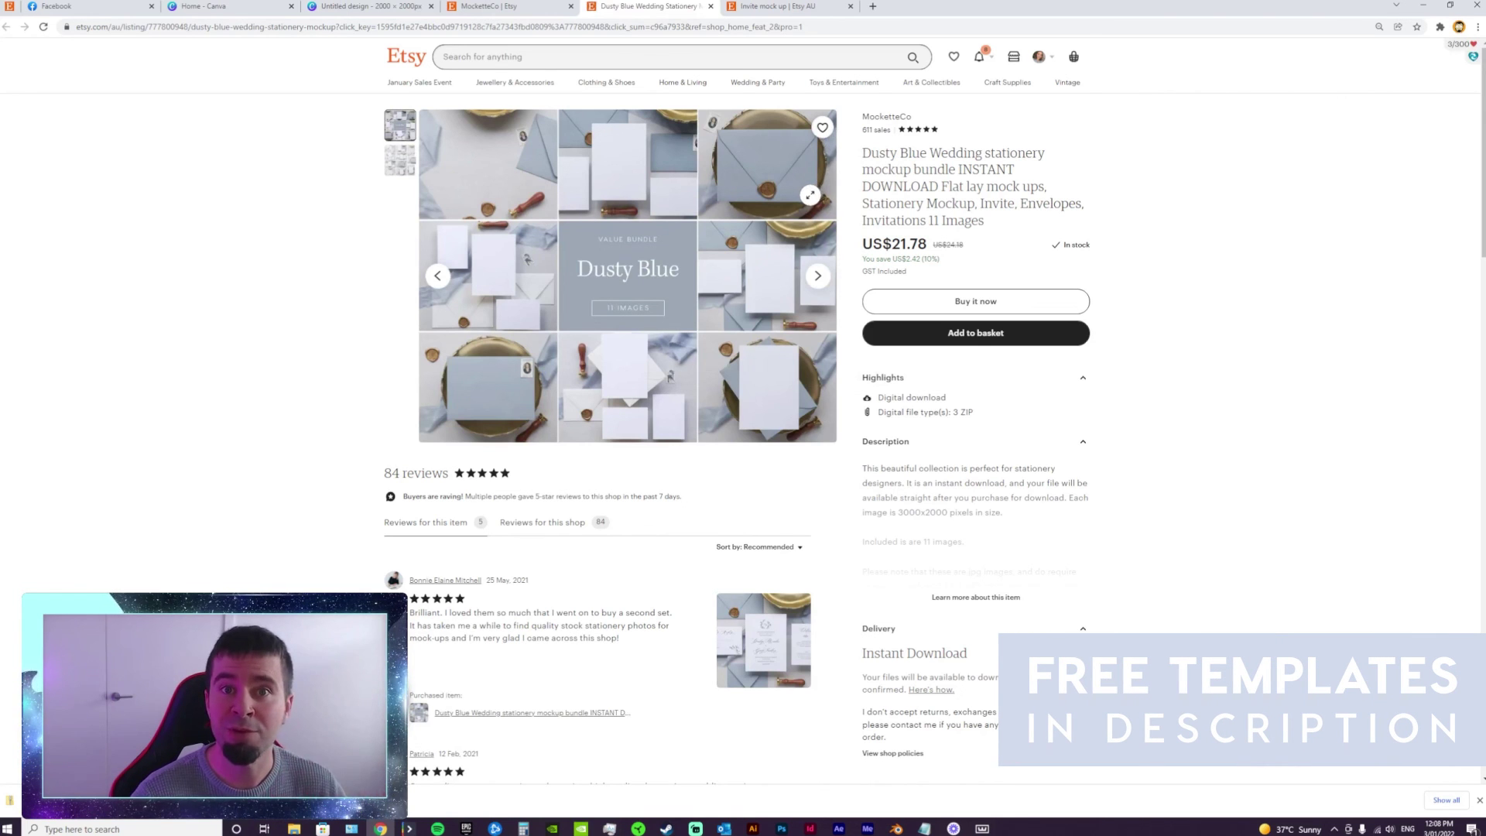
left_click(820, 371)
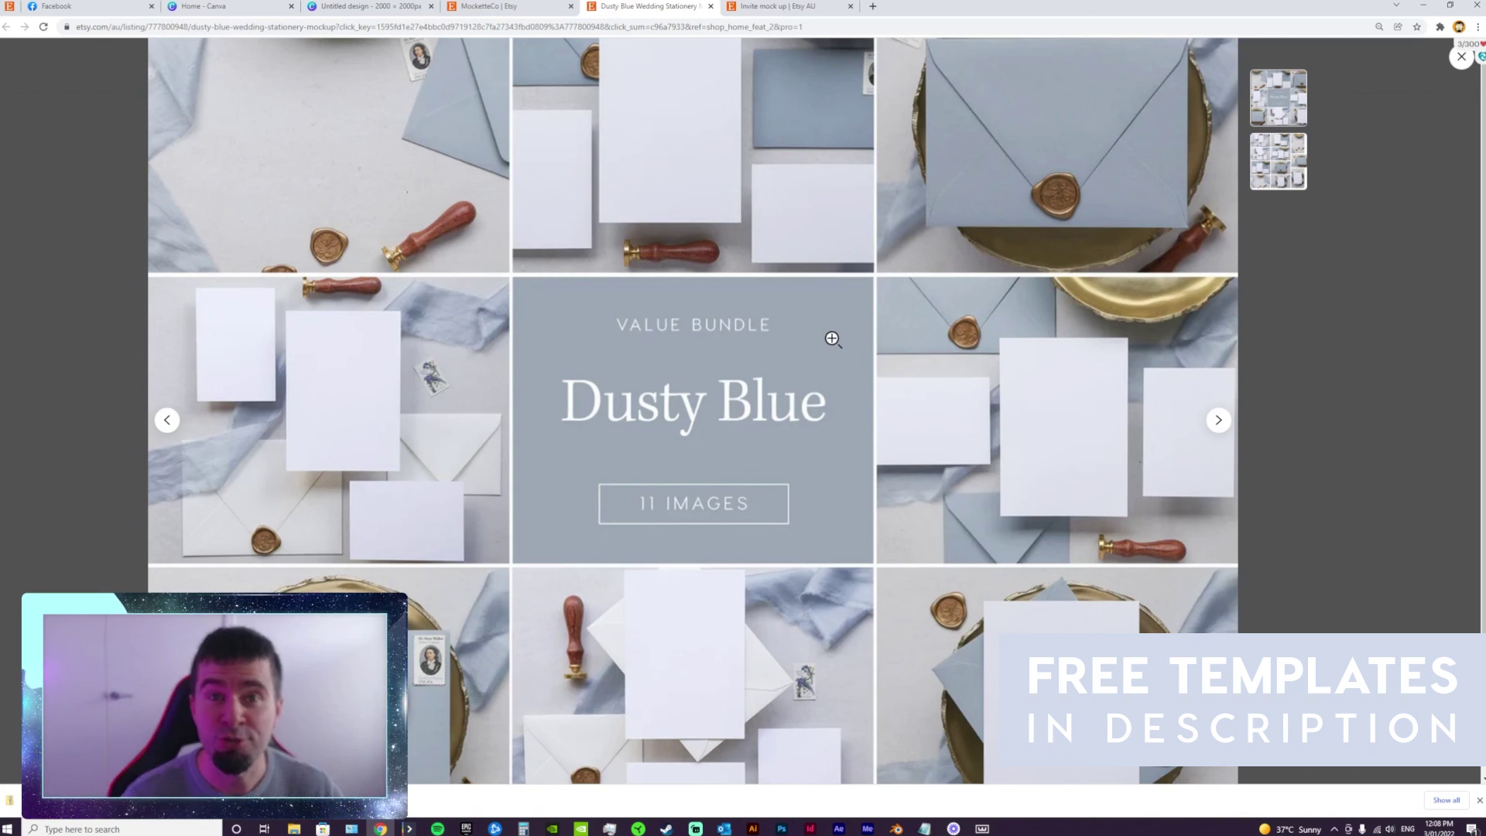
left_click(1461, 57)
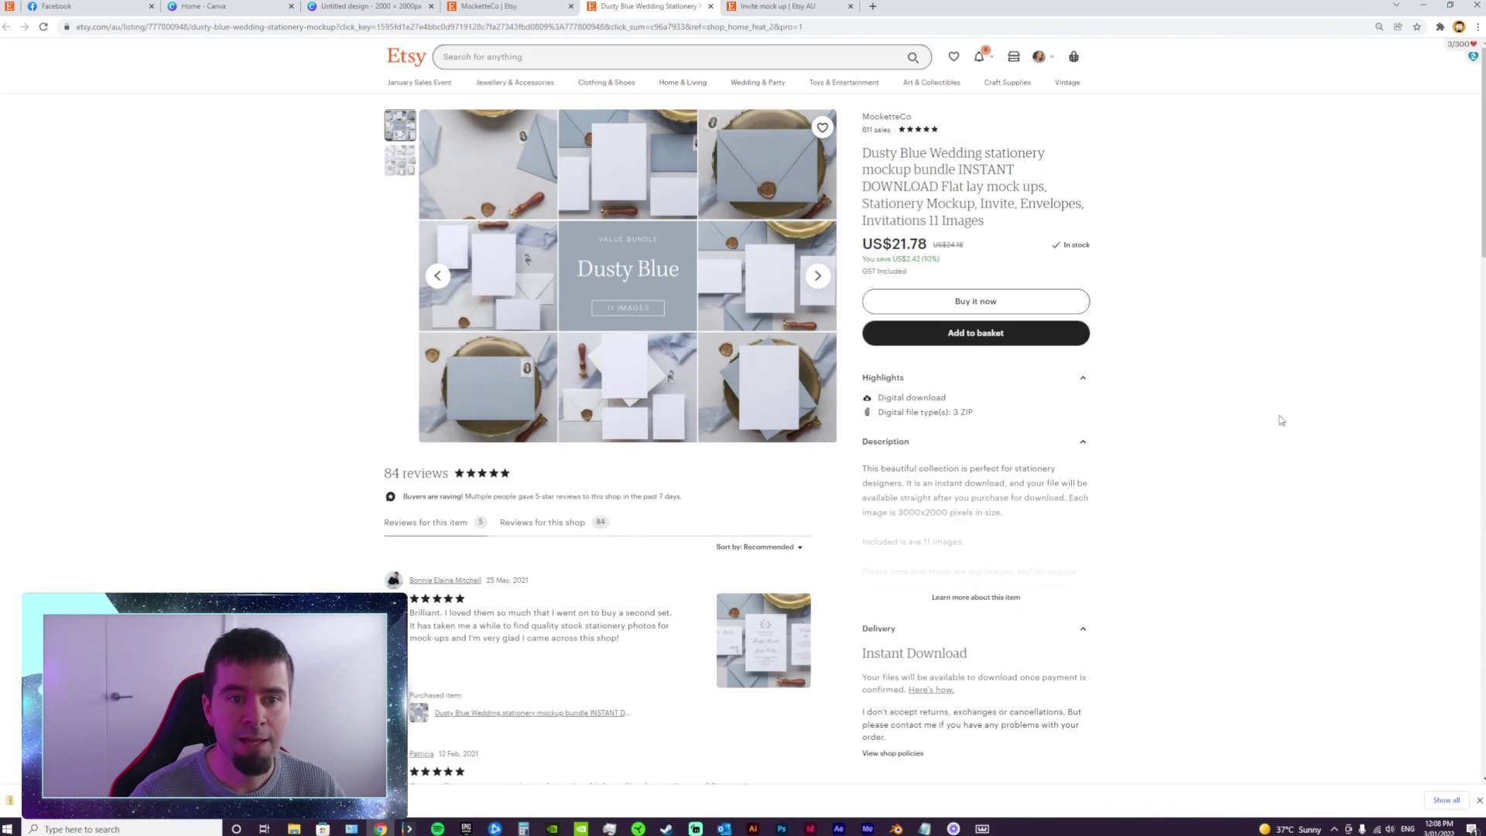